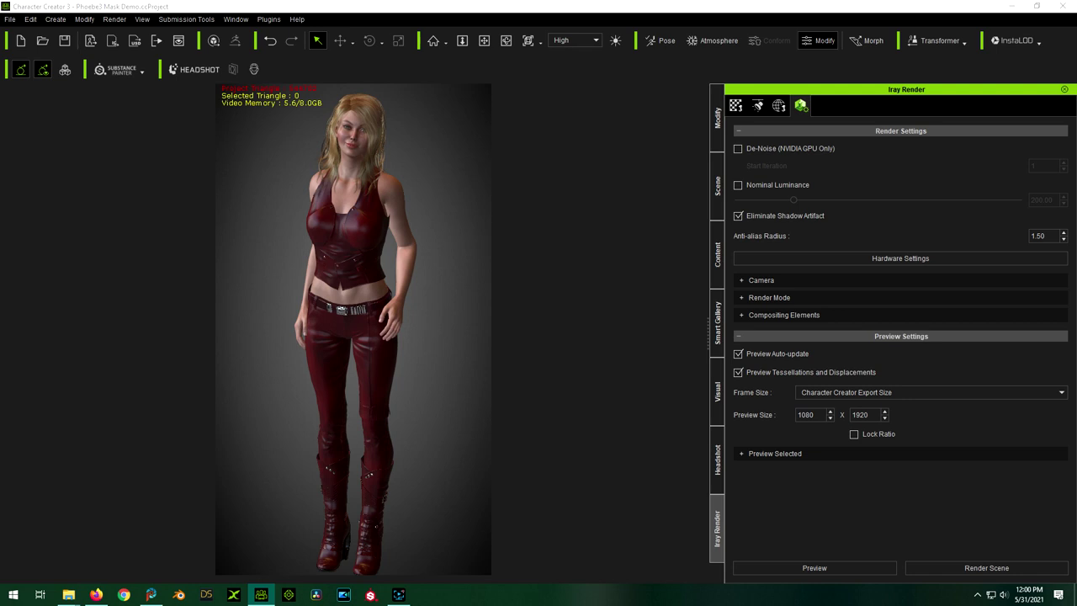
- View the Iray preview at 100% zoom, pan over the face and vest, then shift it right
left_click_drag(833, 75, 266, 44)
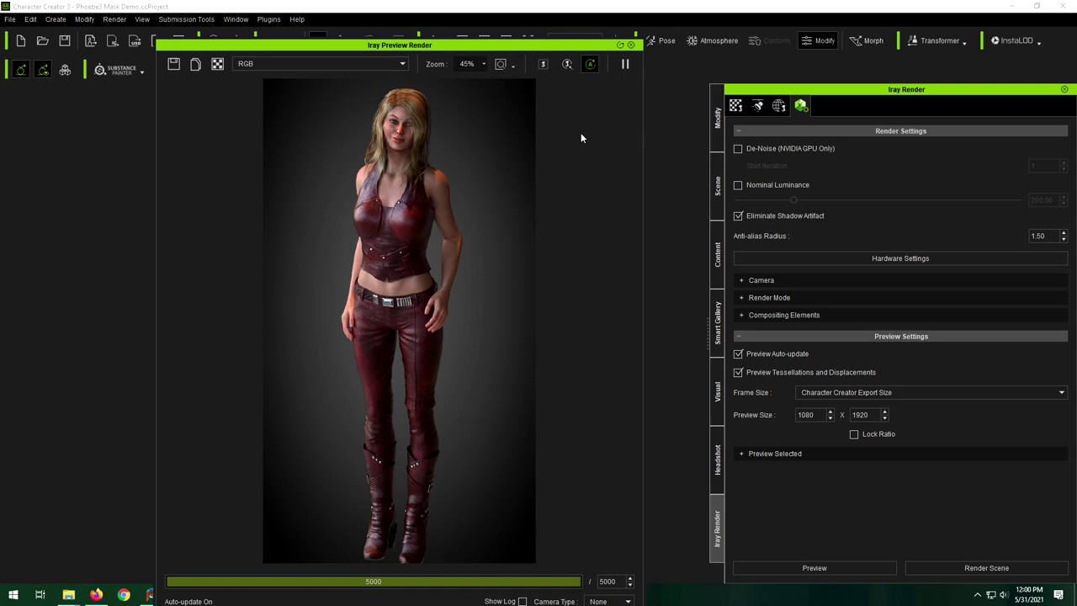
left_click(483, 64)
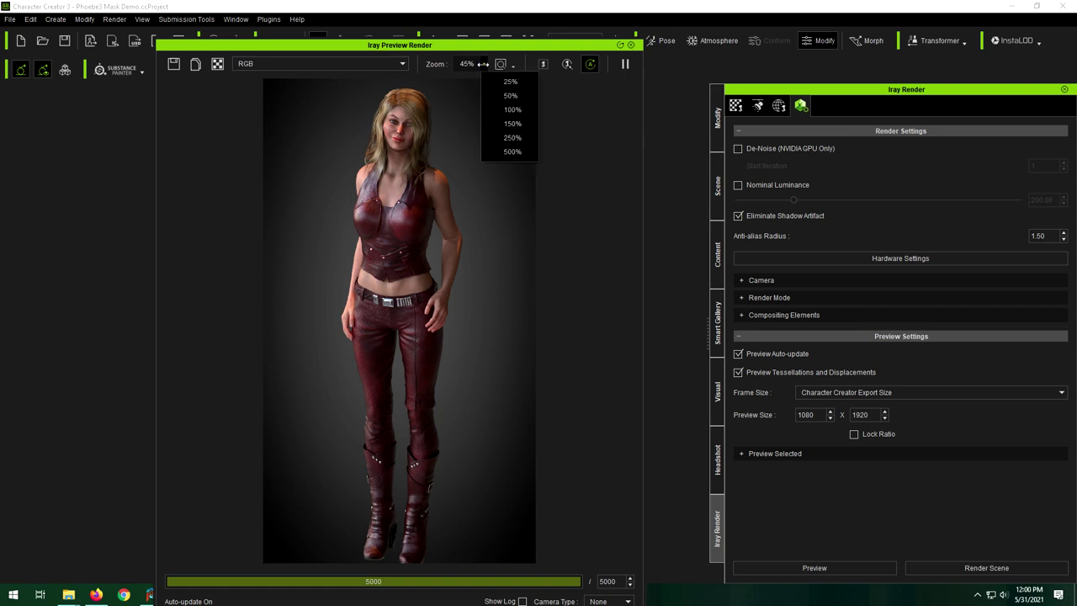
left_click(509, 110)
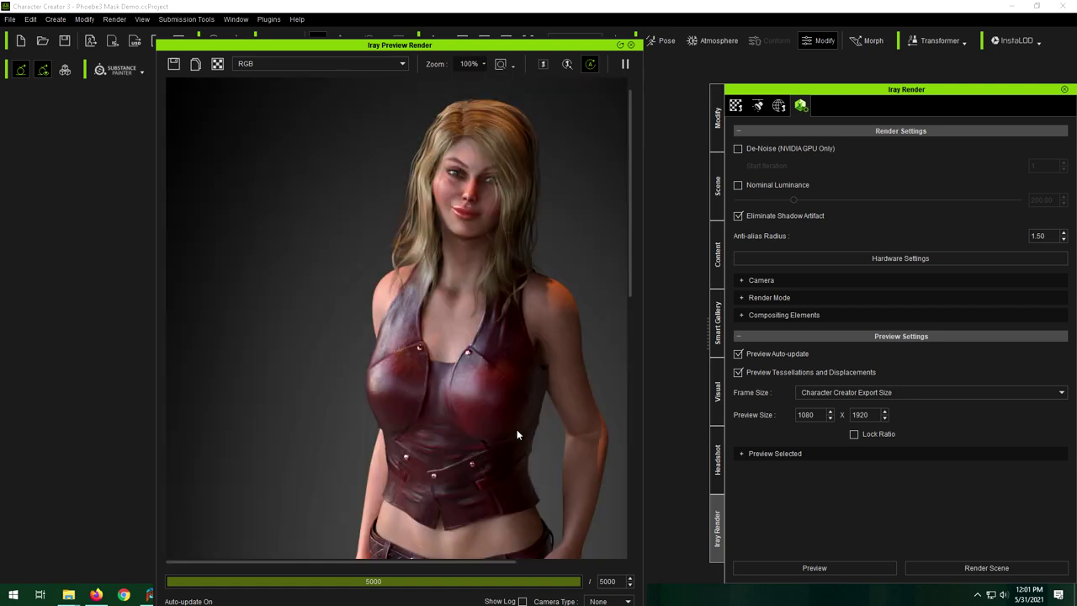
left_click_drag(480, 562, 529, 560)
left_click_drag(627, 245, 595, 110)
left_click_drag(453, 47, 747, 52)
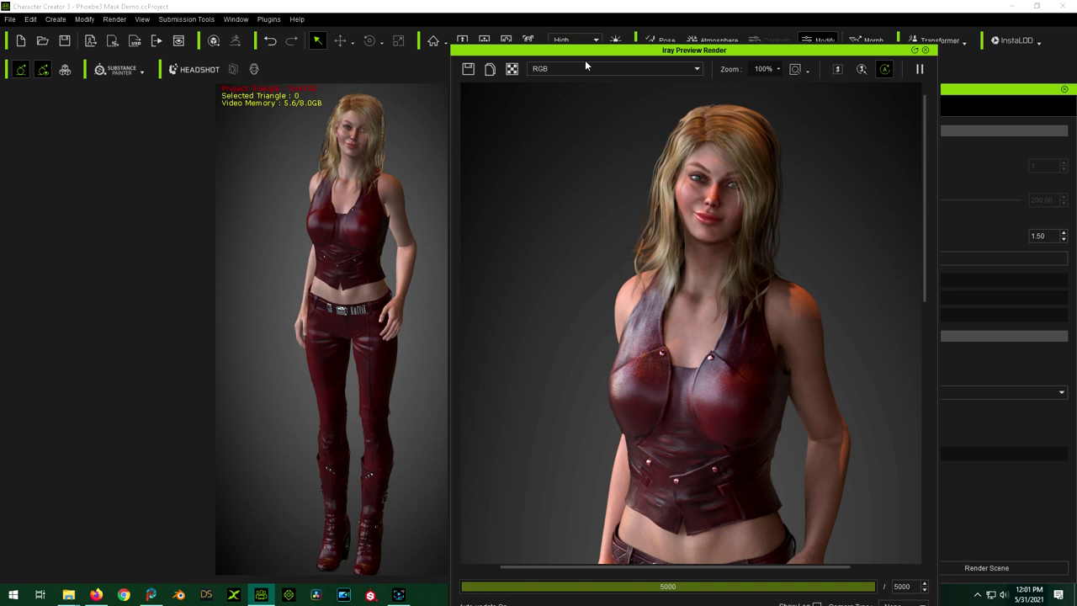
- Move the preview window left and set its zoom to 45% to show the full body
left_click_drag(569, 50, 292, 37)
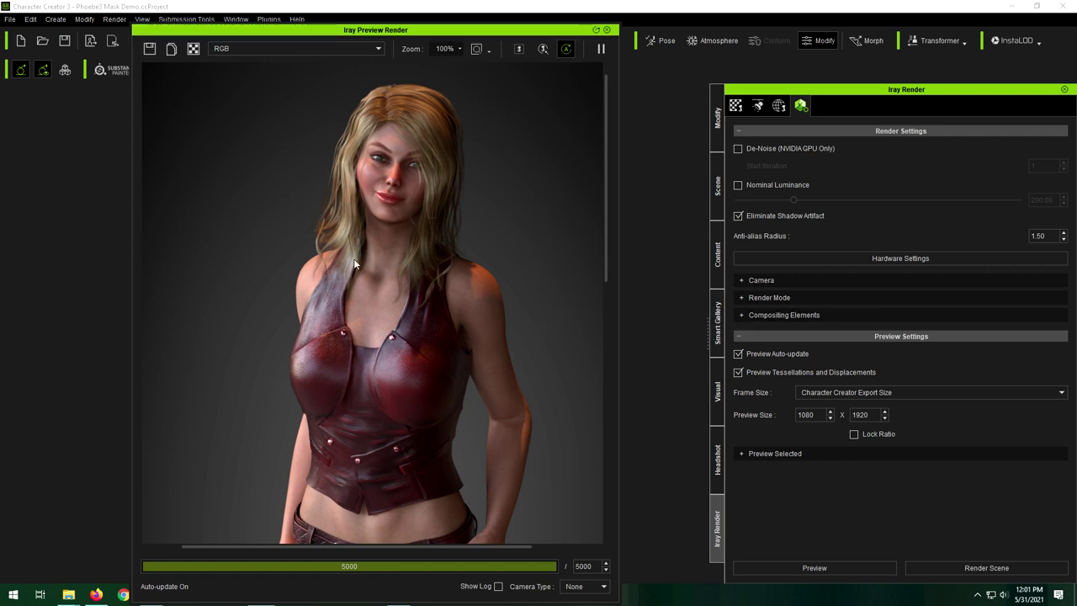
left_click(477, 48)
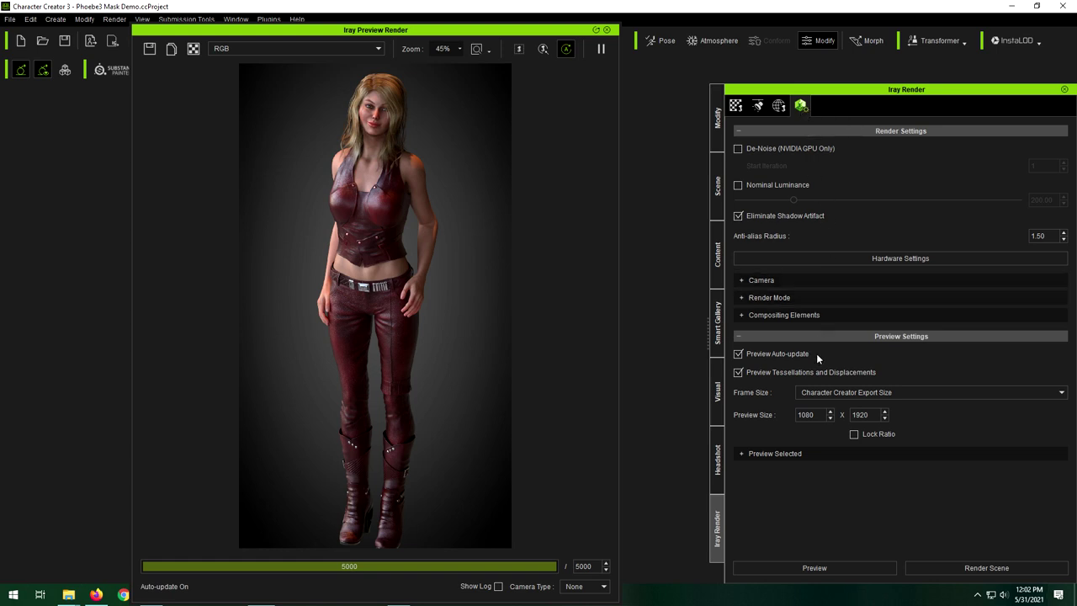
- Expand Compositing Elements and toggle the Normal pass on and back off
left_click(741, 316)
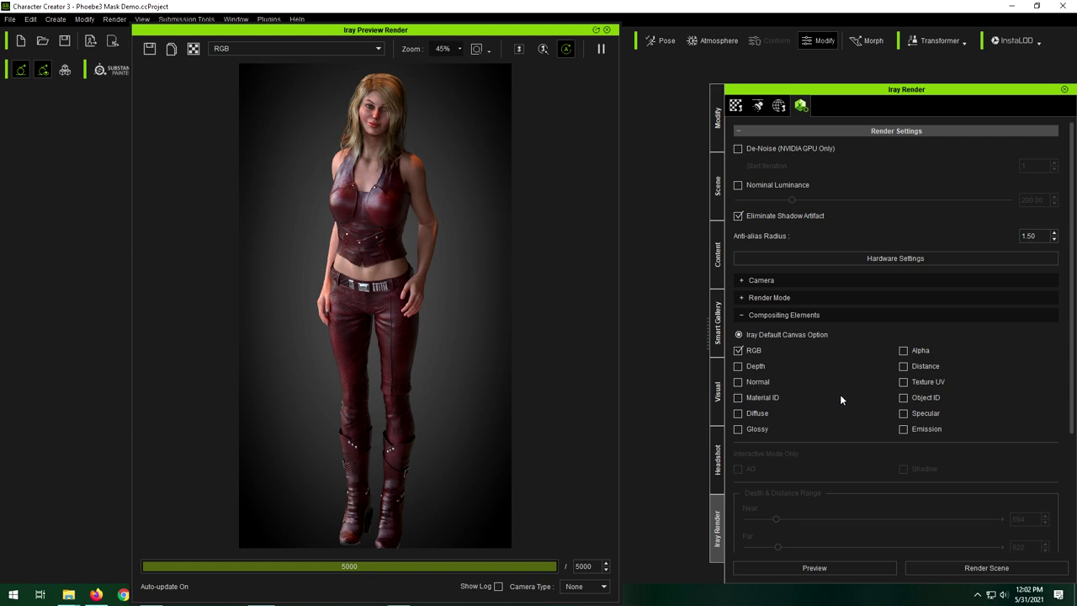
left_click(738, 381)
left_click(738, 381)
- Enable the Object ID pass and disable RGB so the preview shows flat colour masks
left_click(903, 397)
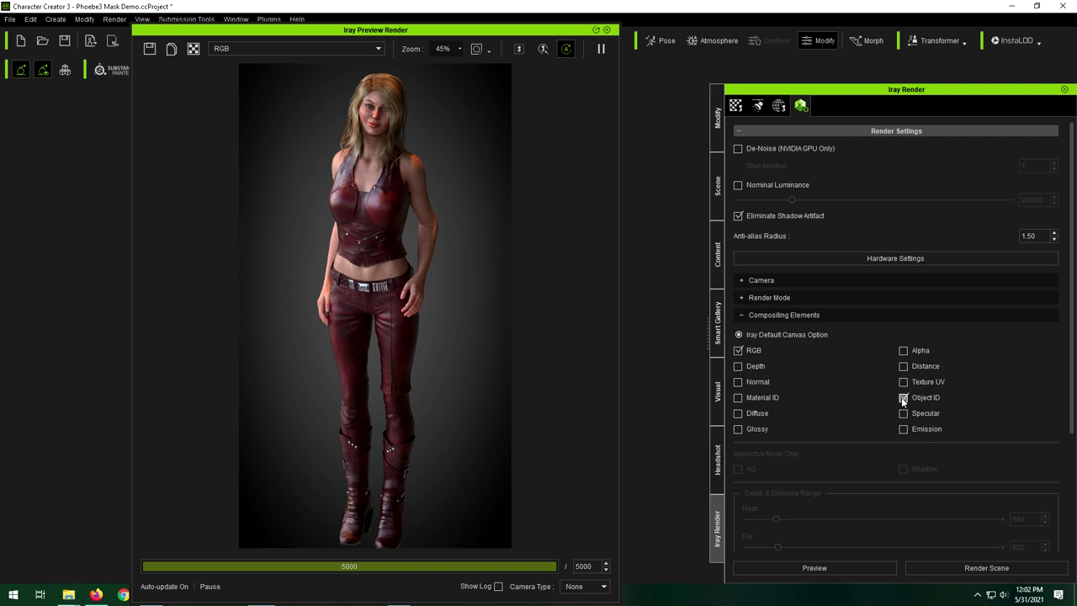
left_click(737, 351)
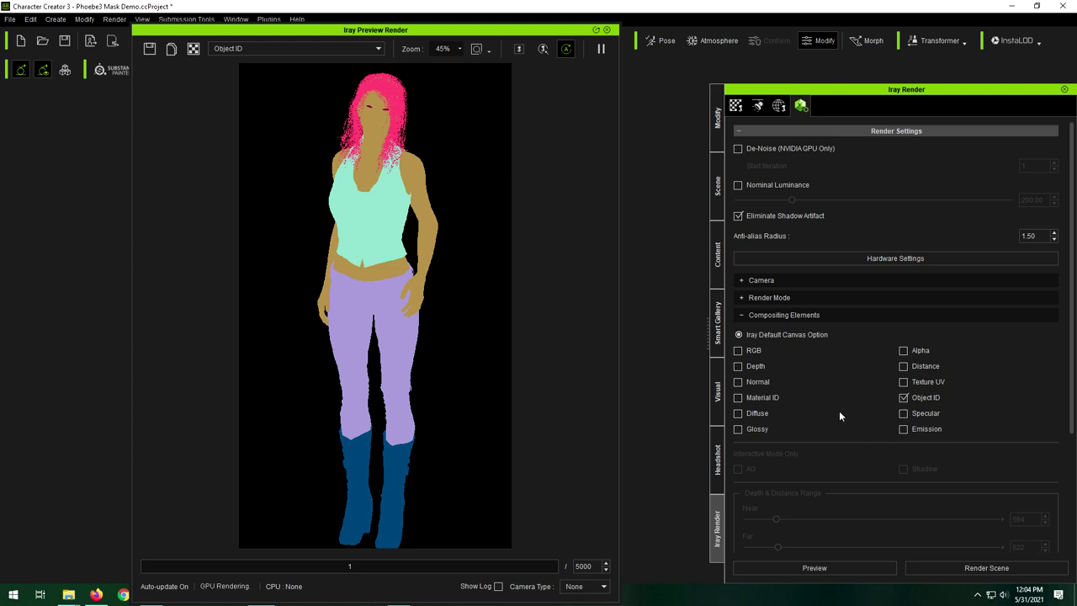
- Swap the Object ID pass for the Depth pass and set Near depth to 0
left_click(903, 398)
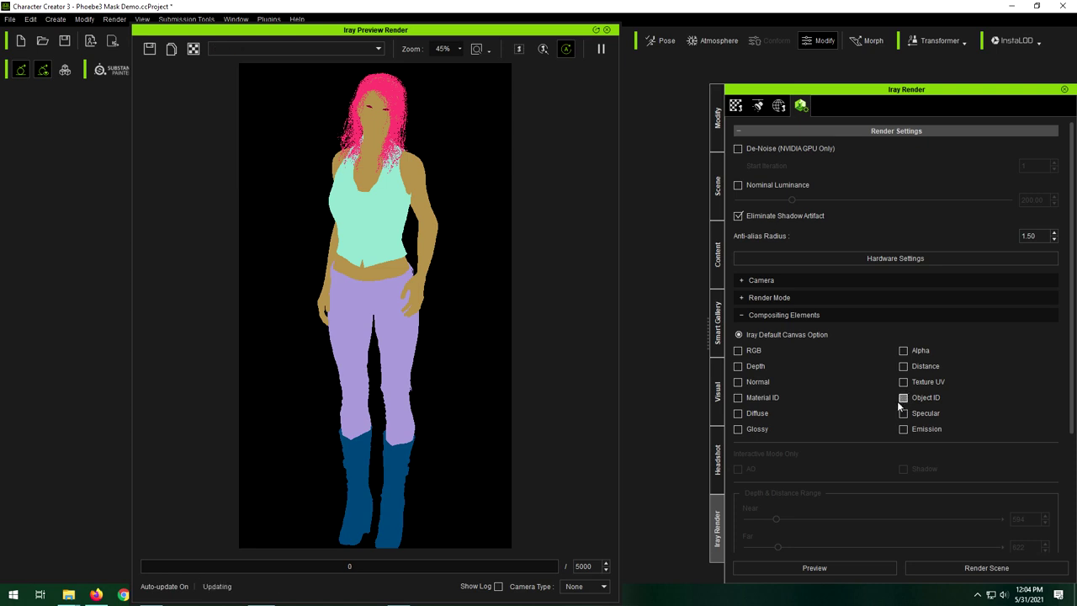
left_click(738, 367)
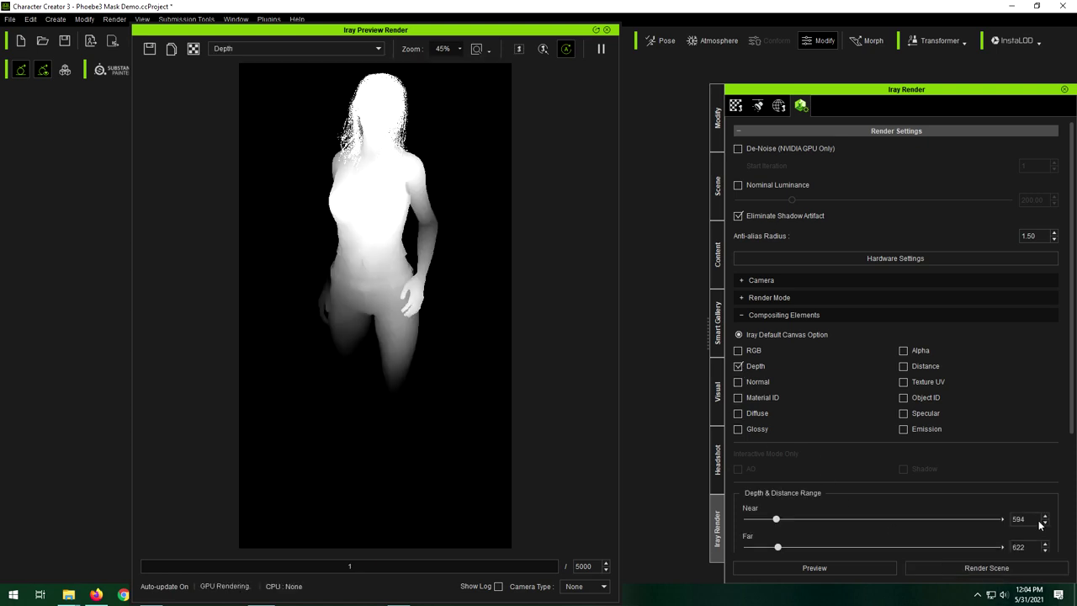
key("ctrl+a")
type("0")
key("Tab")
type("100")
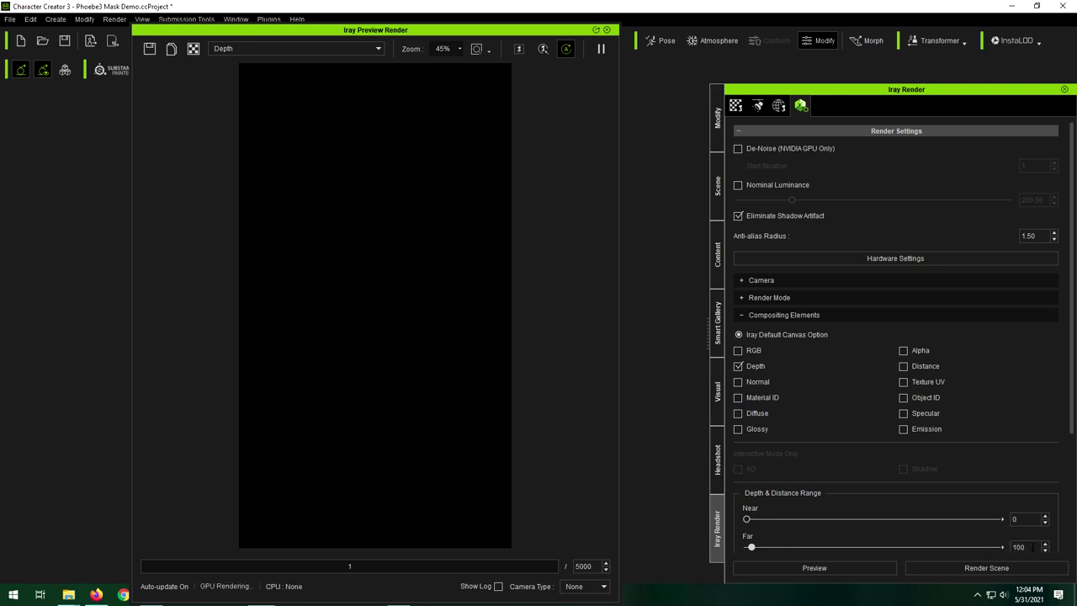
- Set the Far depth to 500, then raise it to 2185 to reveal the figure
left_click_drag(1031, 547, 989, 547)
type("500")
key("Return")
scroll(975, 521, "down", 1)
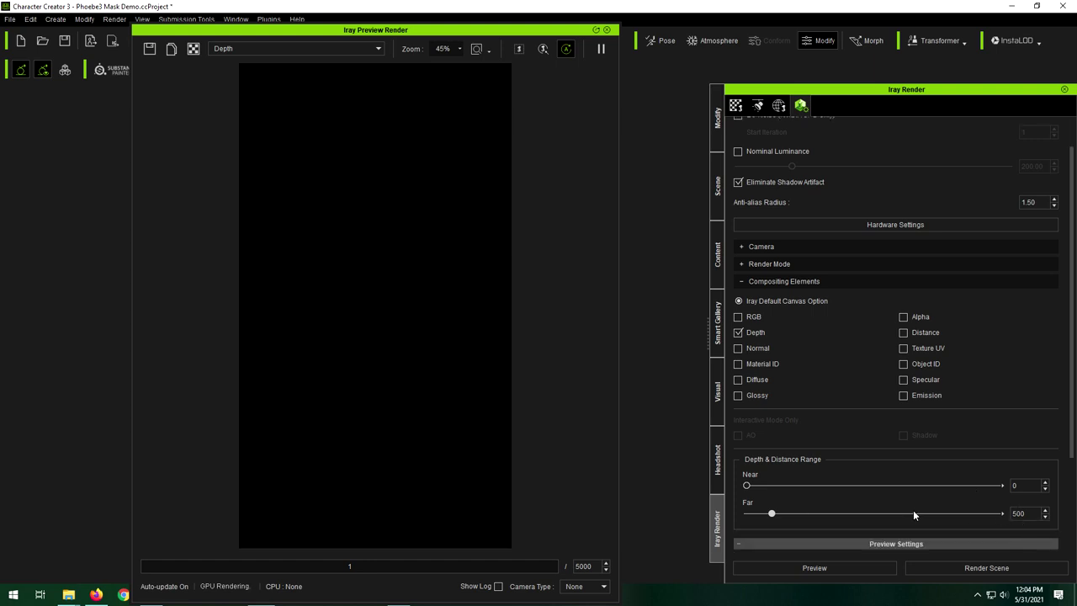
left_click_drag(773, 513, 856, 514)
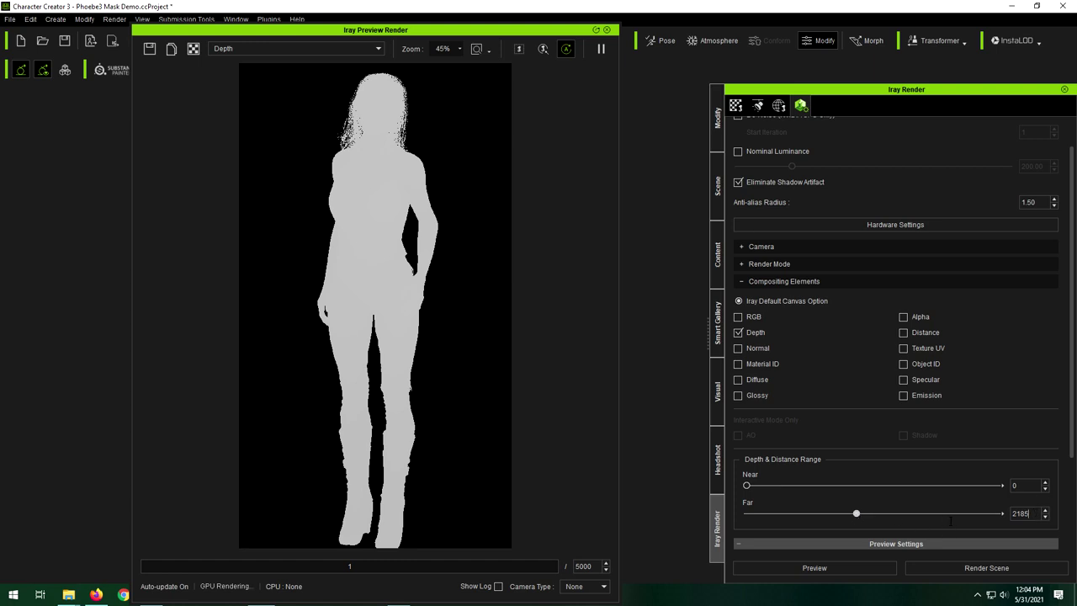
key("Return")
- Push the Far depth to 5000, then lower it through 2691 and 721 to 642
left_click_drag(855, 511, 997, 513)
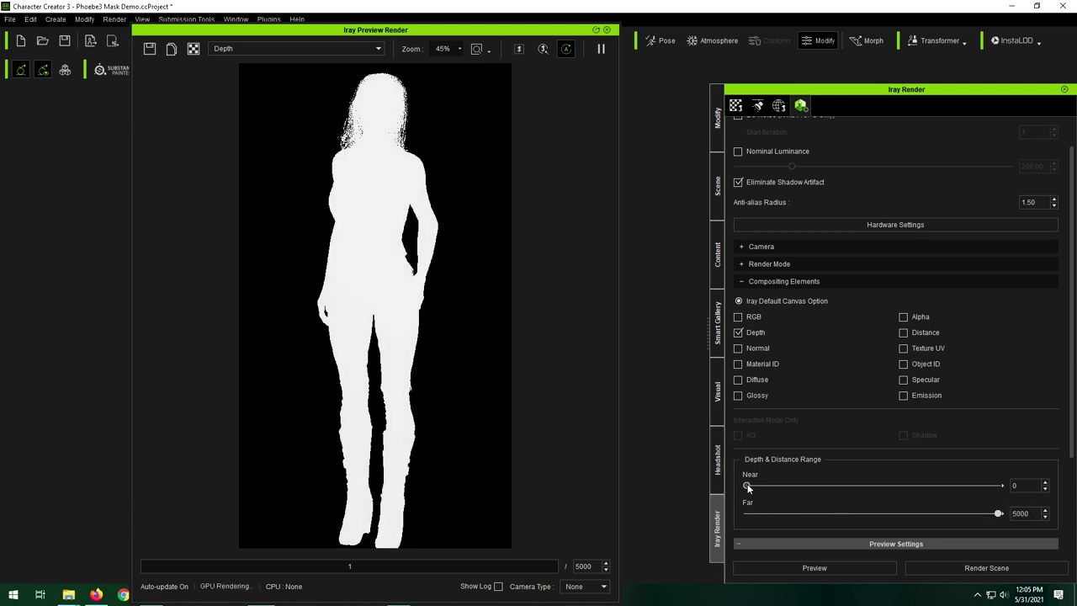
left_click_drag(1001, 513, 791, 518)
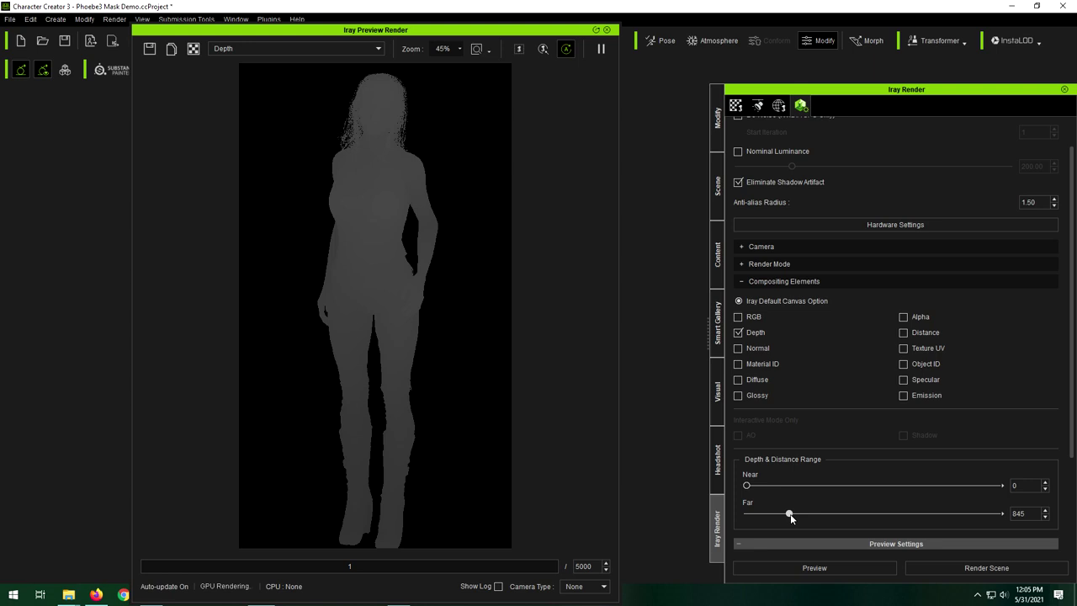
left_click_drag(790, 516, 776, 486)
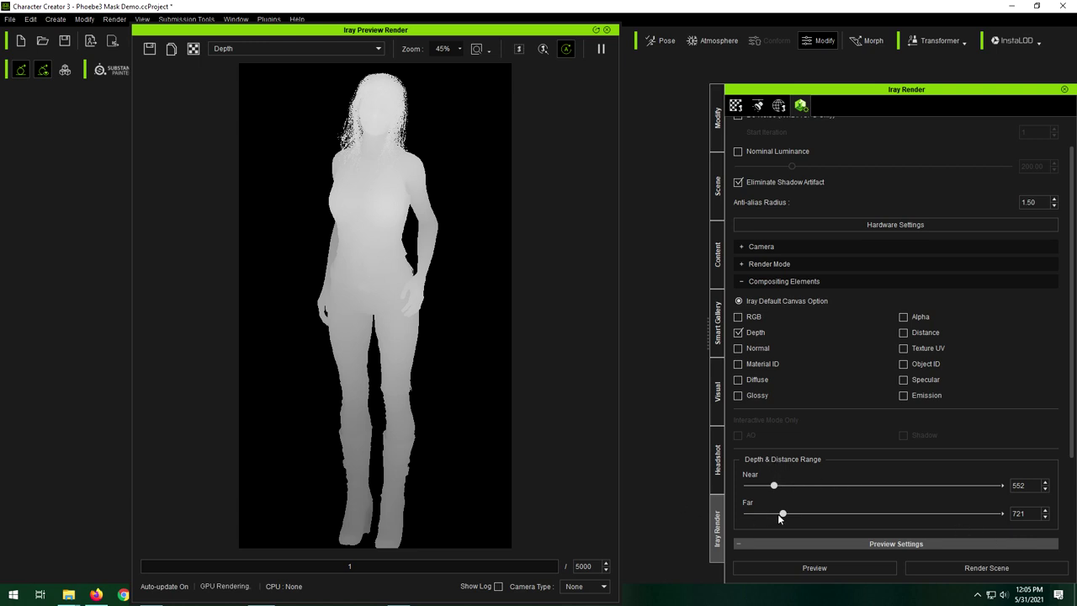
left_click_drag(779, 516, 778, 516)
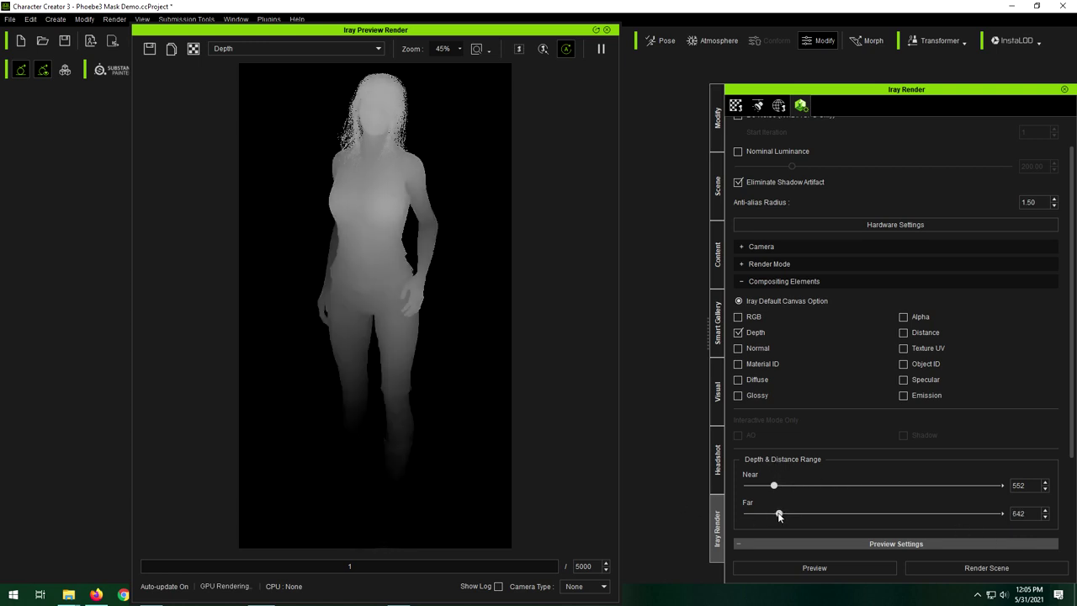
- Raise the Near depth in small steps from 554 to 578 and nudge Far slightly
double_click(1044, 483)
left_click(1045, 482)
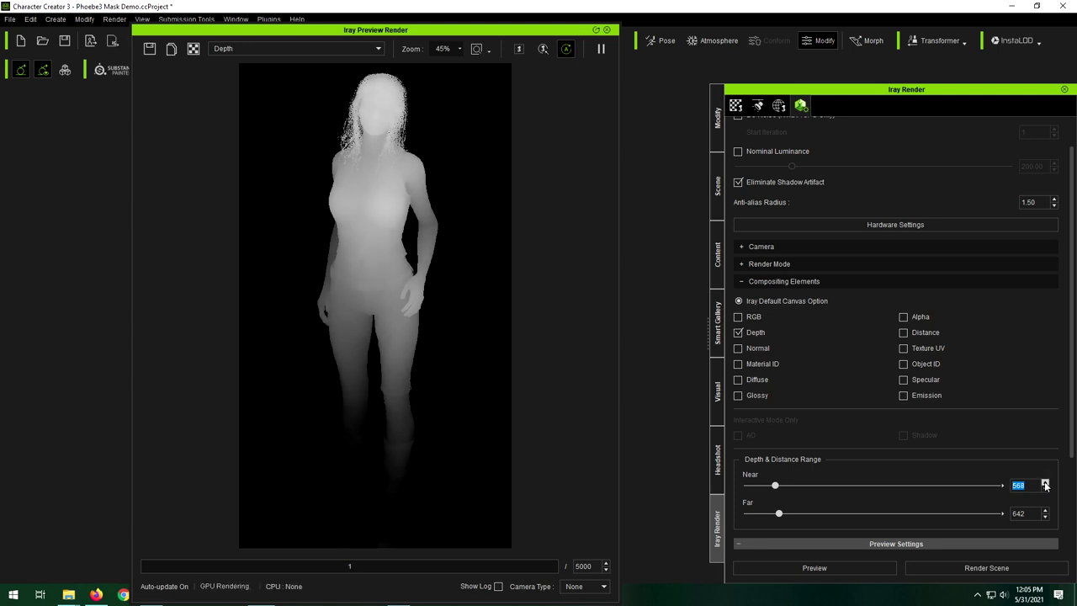
left_click(1044, 485)
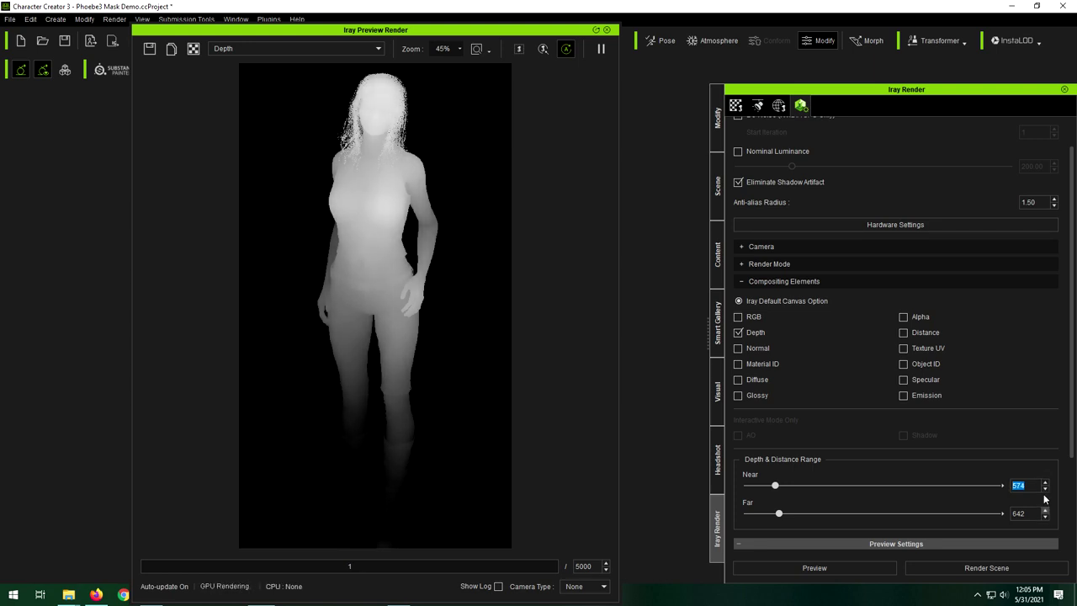
double_click(1045, 485)
double_click(1045, 485)
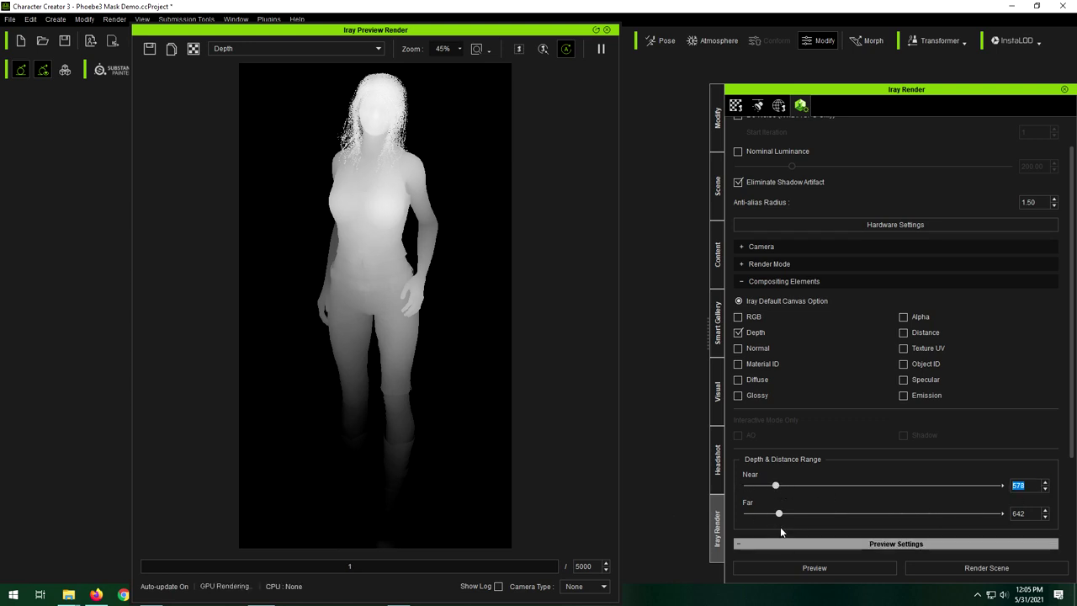
left_click_drag(778, 513, 779, 516)
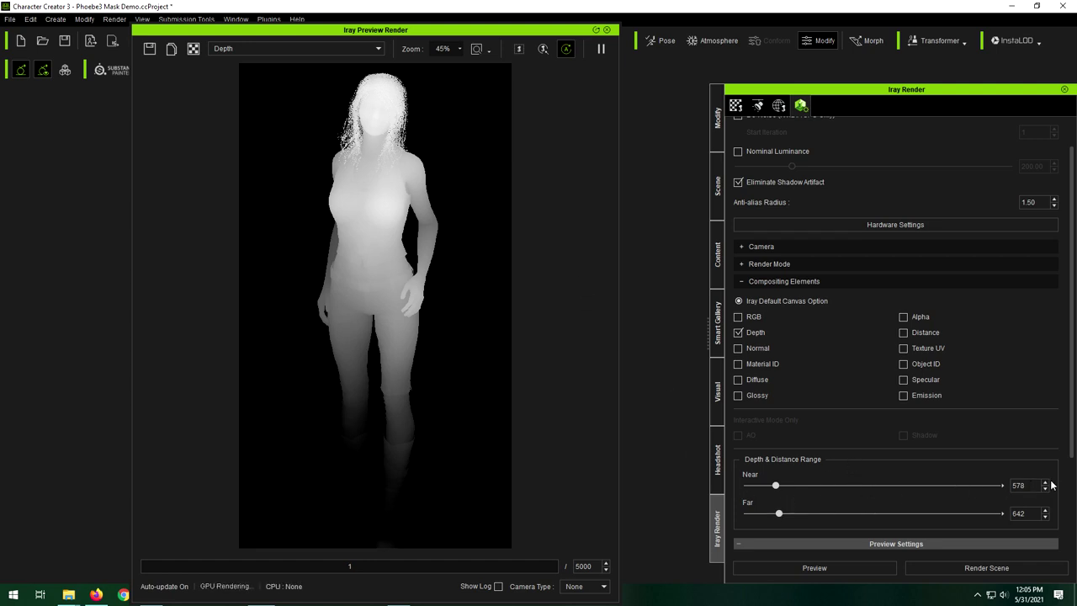
- Slide the Near depth between 597 and 552, then step it down to about 572
left_click_drag(775, 486, 777, 487)
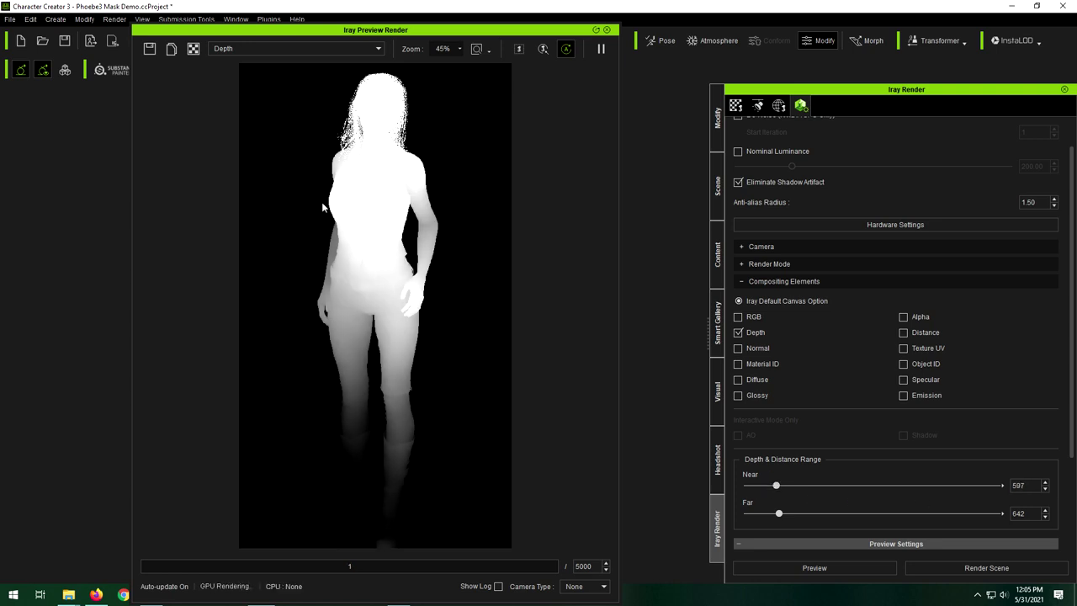
left_click_drag(774, 487, 776, 490)
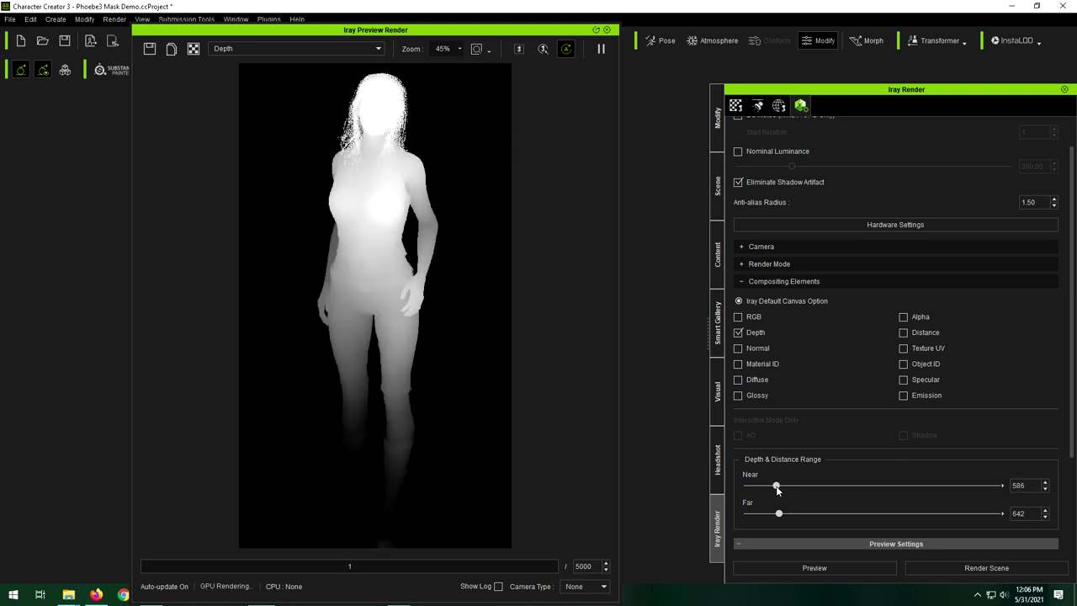
left_click(1044, 490)
left_click(1045, 491)
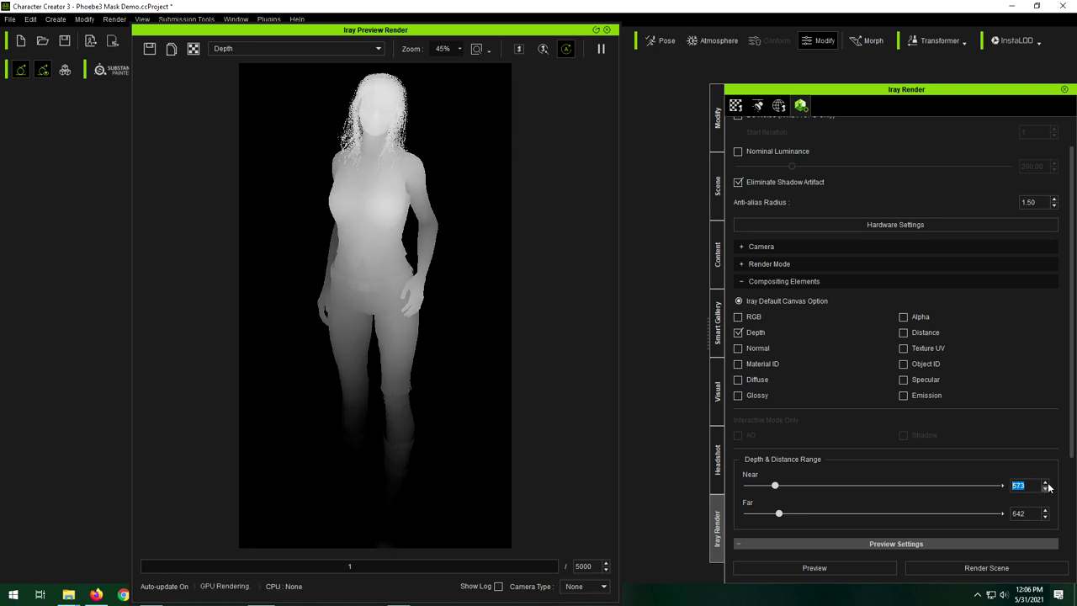
left_click(1045, 492)
left_click(1044, 490)
left_click(1045, 490)
- Step Near up to 589, settle it at 585, and enable the Distance pass
left_click(1046, 484)
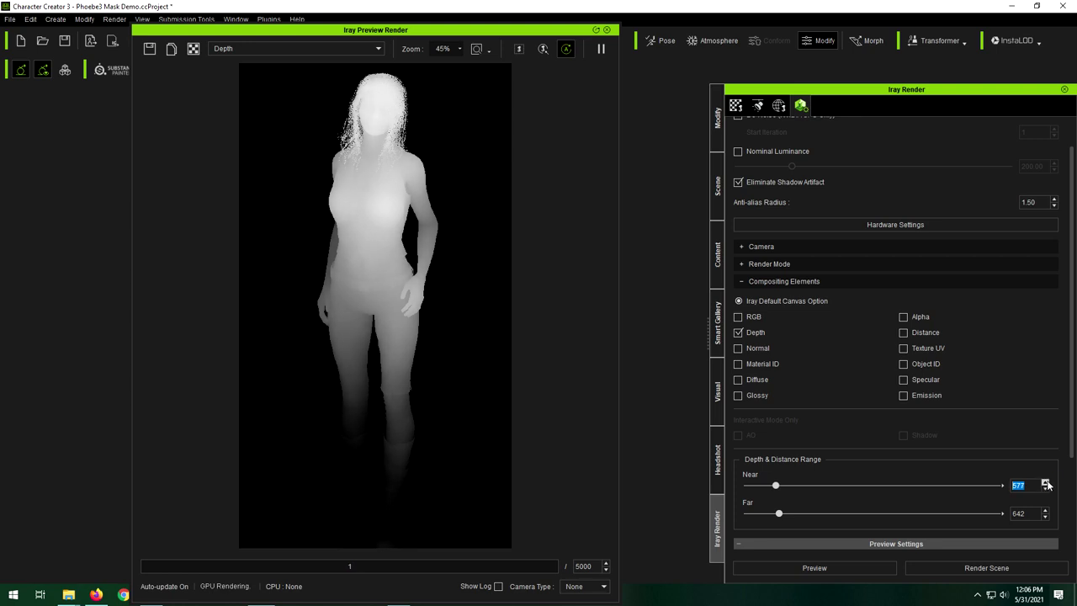
left_click(1046, 482)
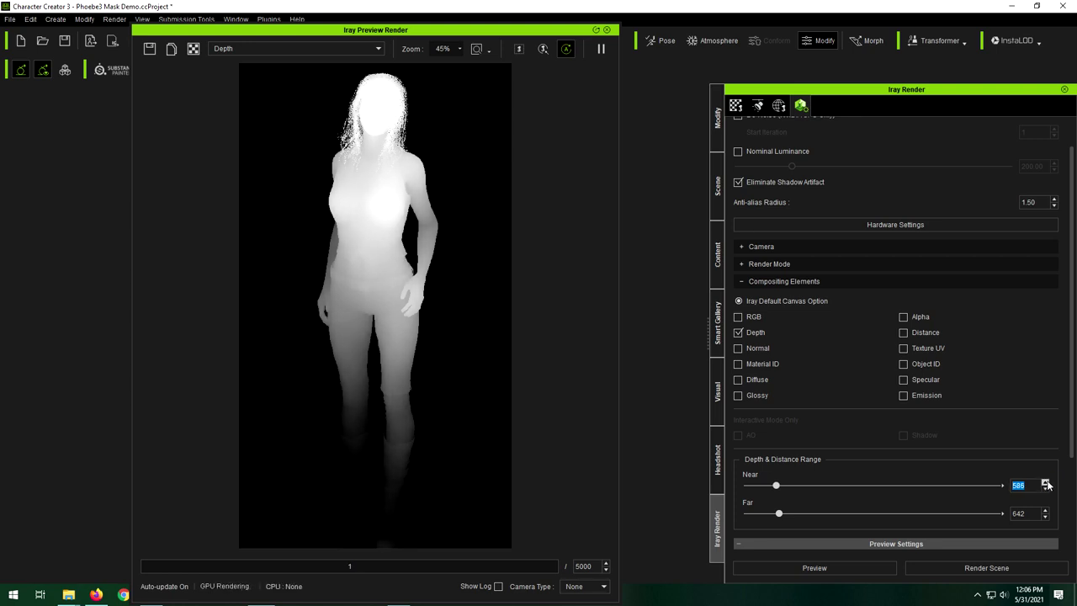
left_click(1046, 483)
left_click(1046, 483)
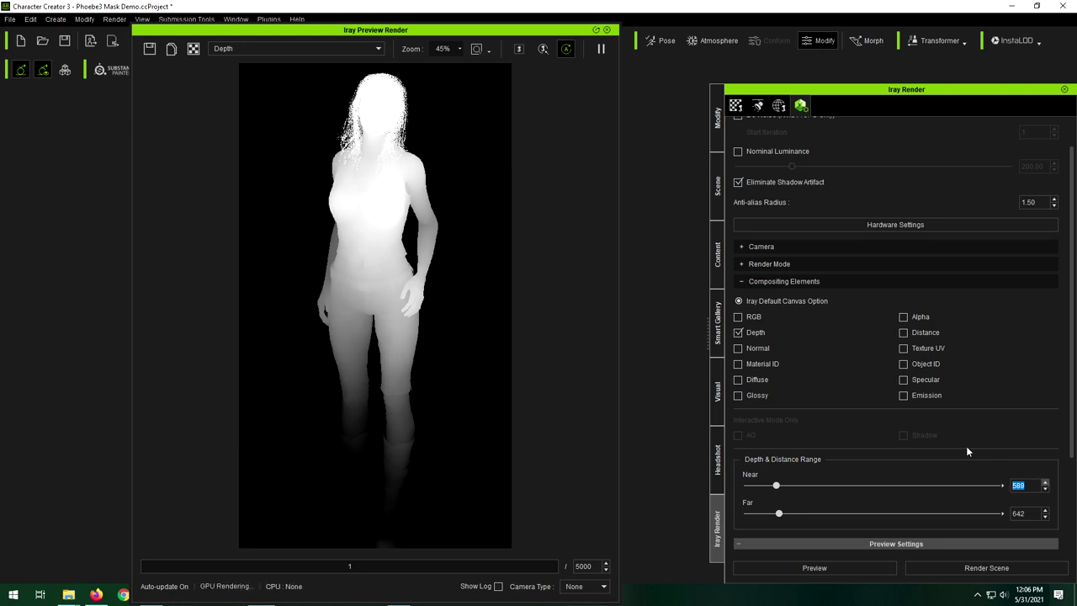
left_click(1044, 488)
left_click(1044, 488)
left_click(1043, 488)
left_click(1045, 489)
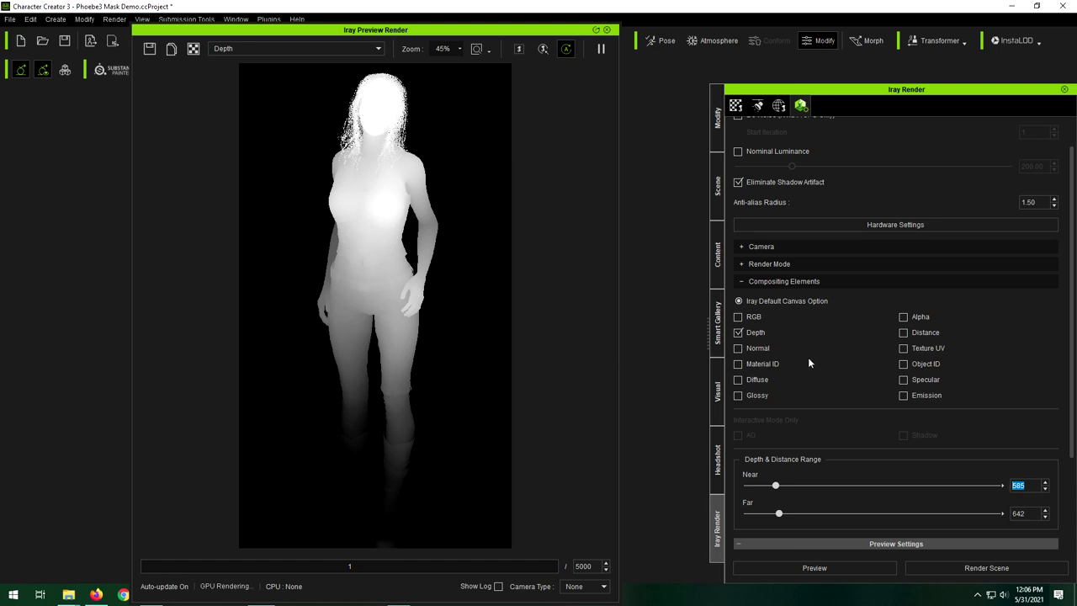
left_click(751, 347)
left_click(738, 332)
left_click(904, 332)
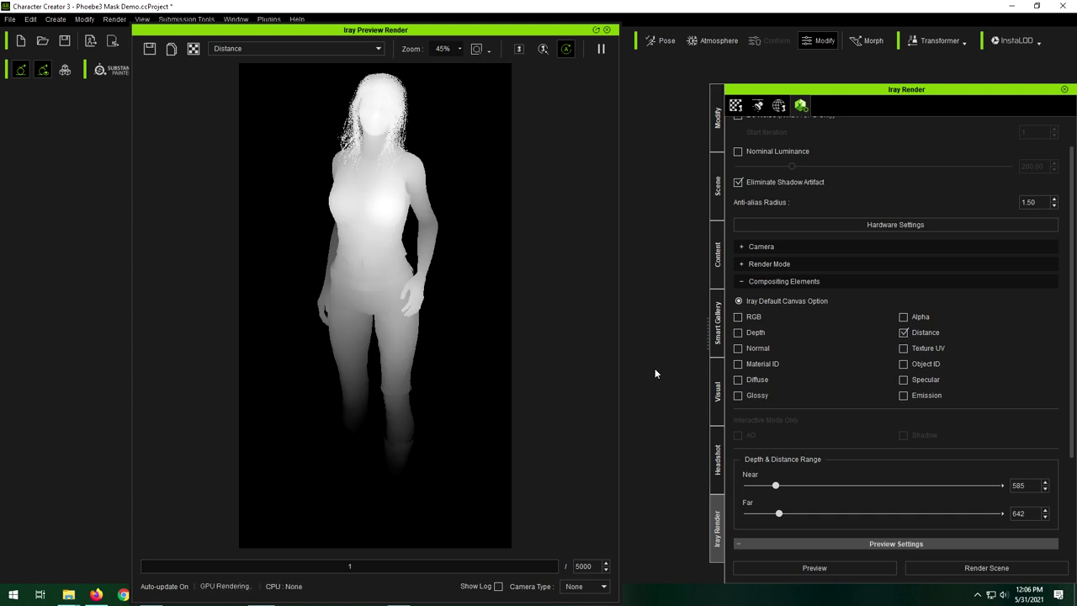
left_click(737, 333)
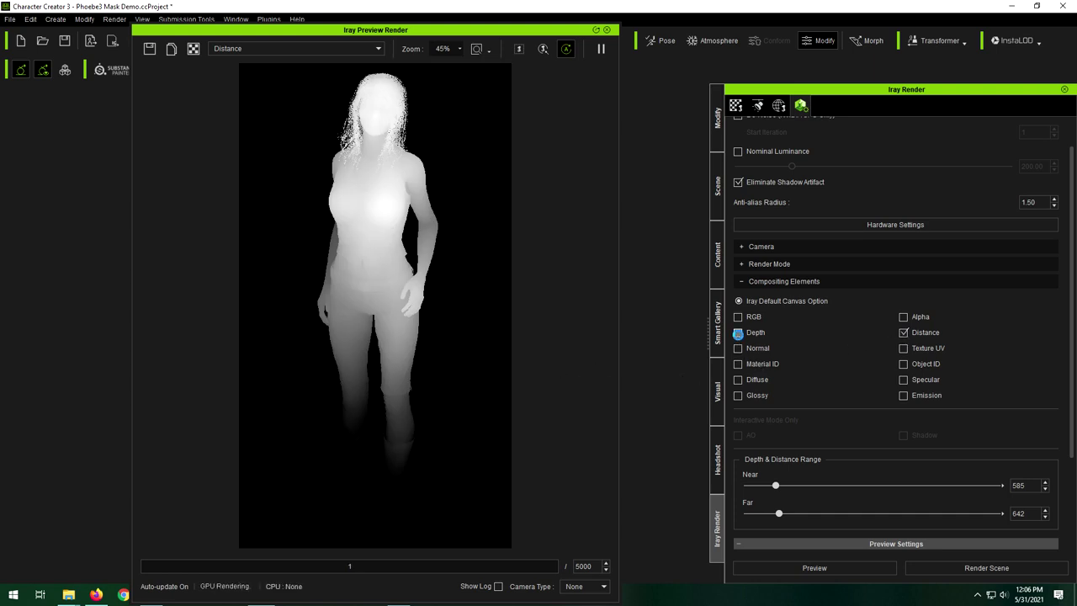
left_click(903, 333)
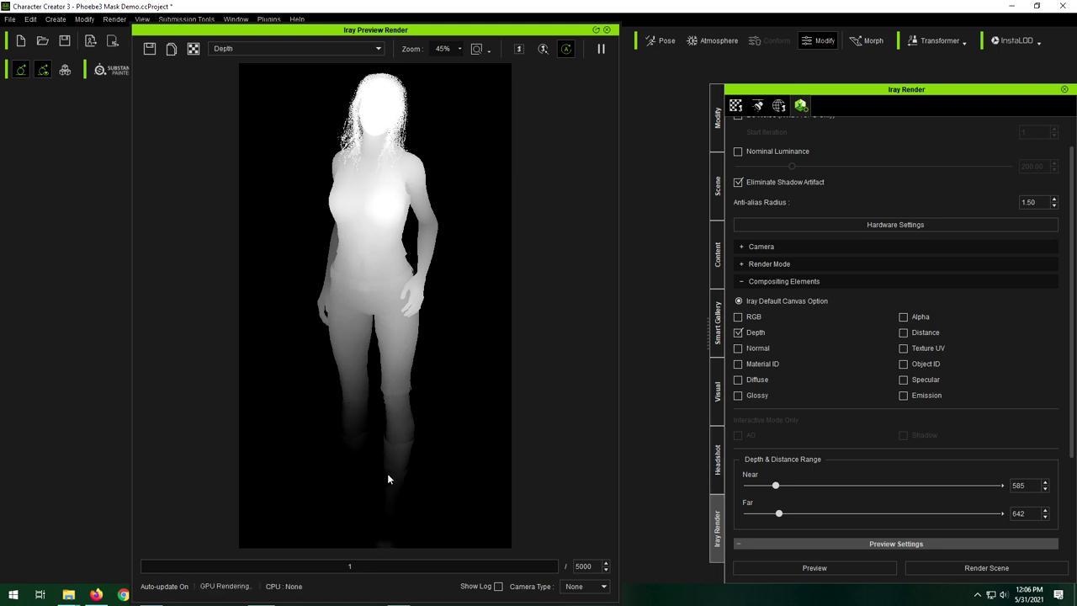
left_click(904, 332)
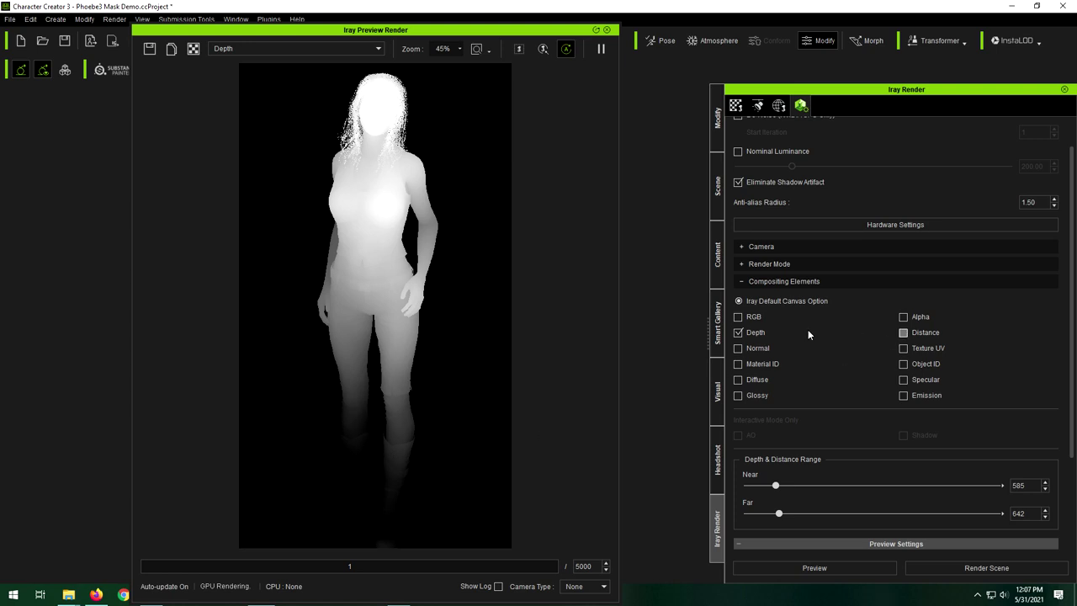
left_click(739, 333)
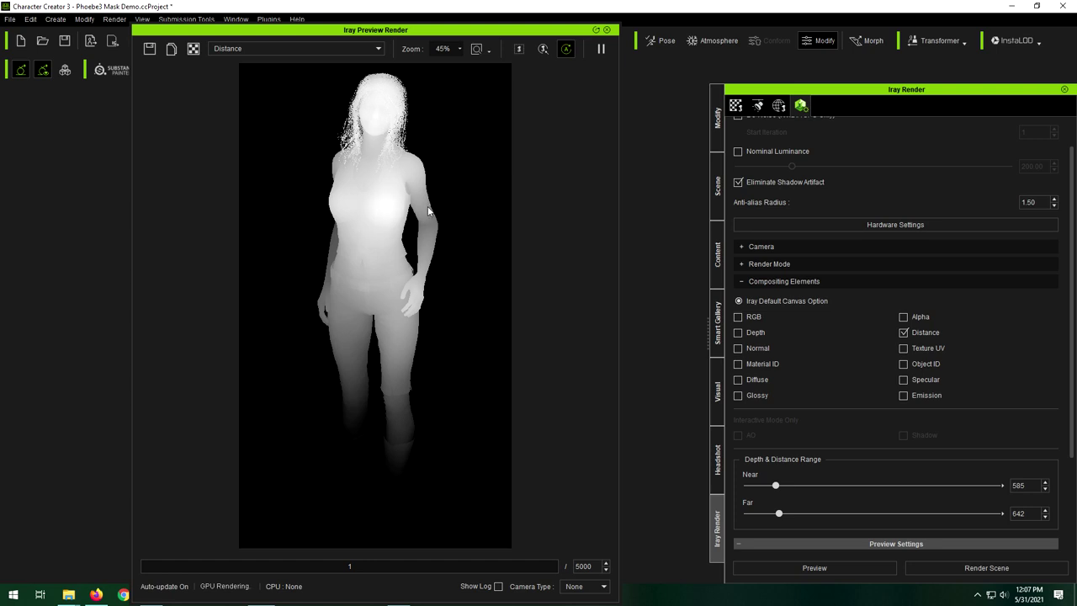
- Re-enable the Depth pass and uncheck Distance so the preview shows Depth
left_click(739, 332)
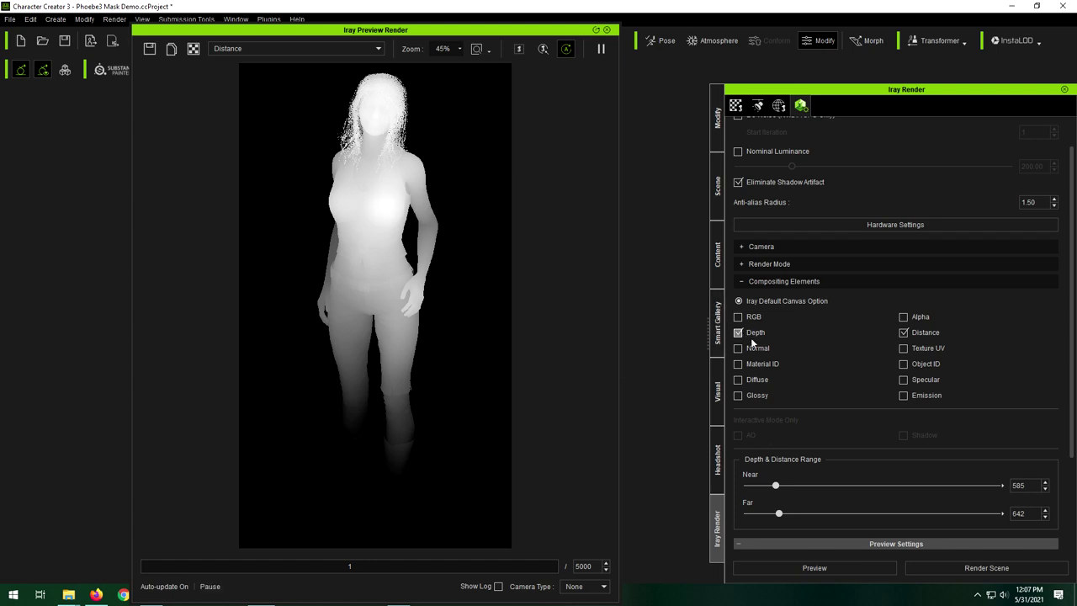
left_click(904, 332)
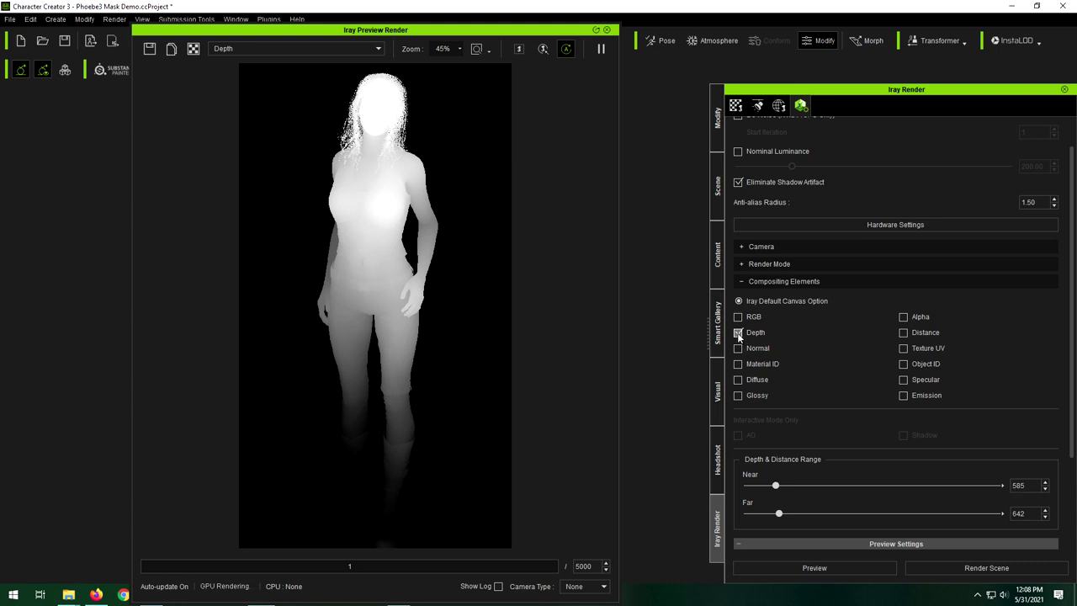
- Turn off Depth and enable the Normal pass to preview the surface shading
left_click(737, 333)
left_click(738, 348)
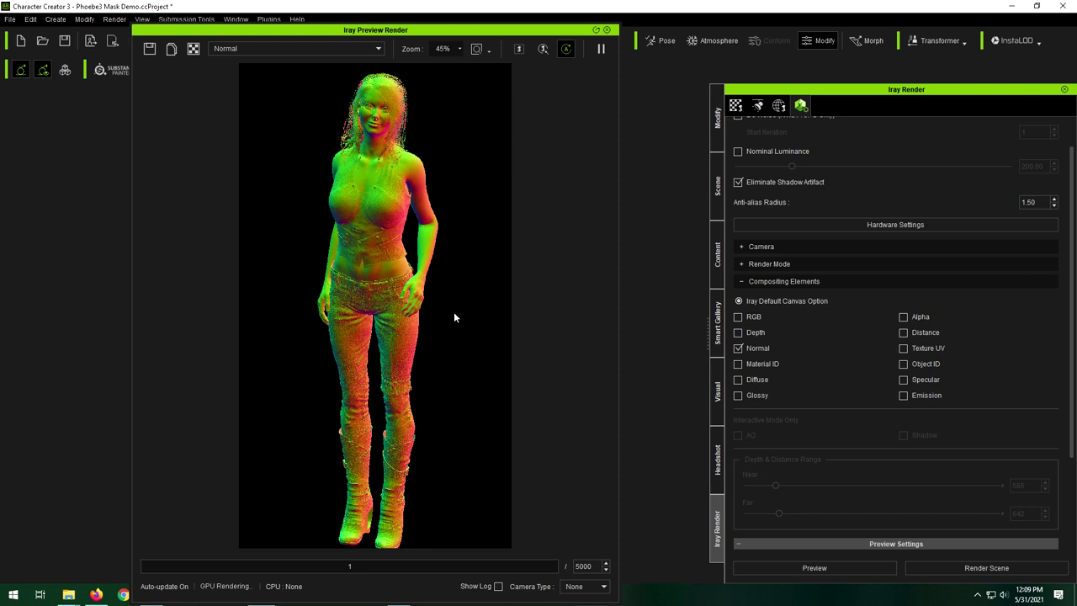
- Turn off Normal, preview the Material ID pass, then swap it for Object ID
left_click(738, 348)
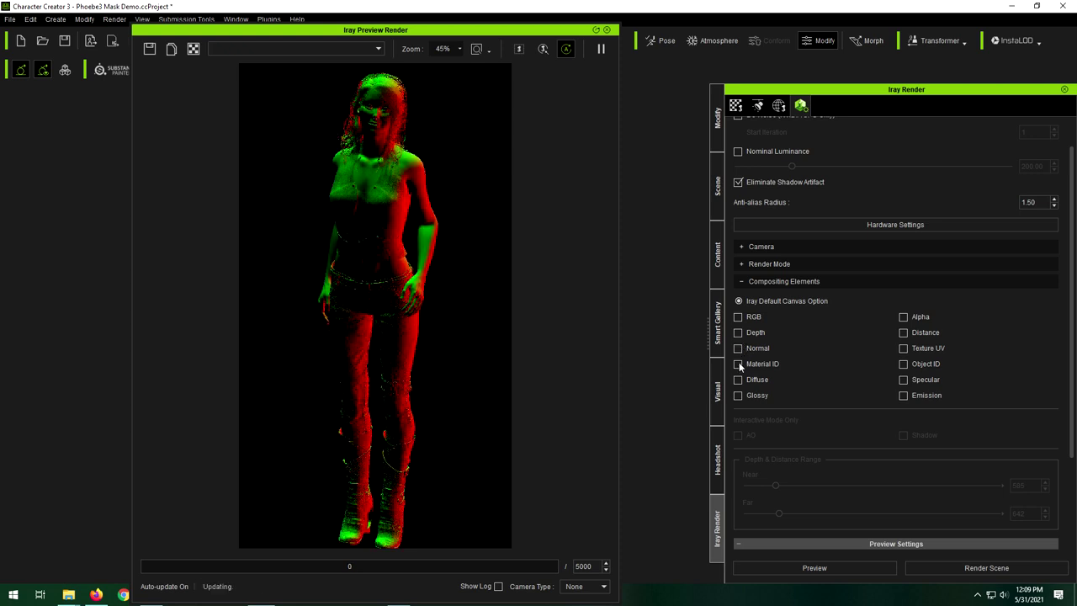
left_click(738, 364)
left_click(738, 363)
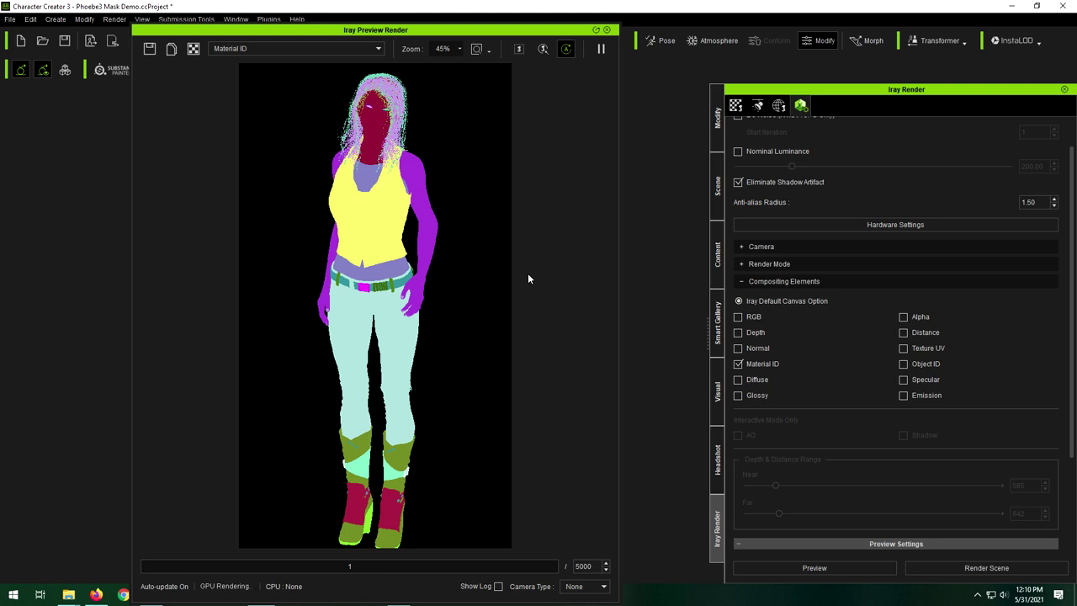
left_click(738, 364)
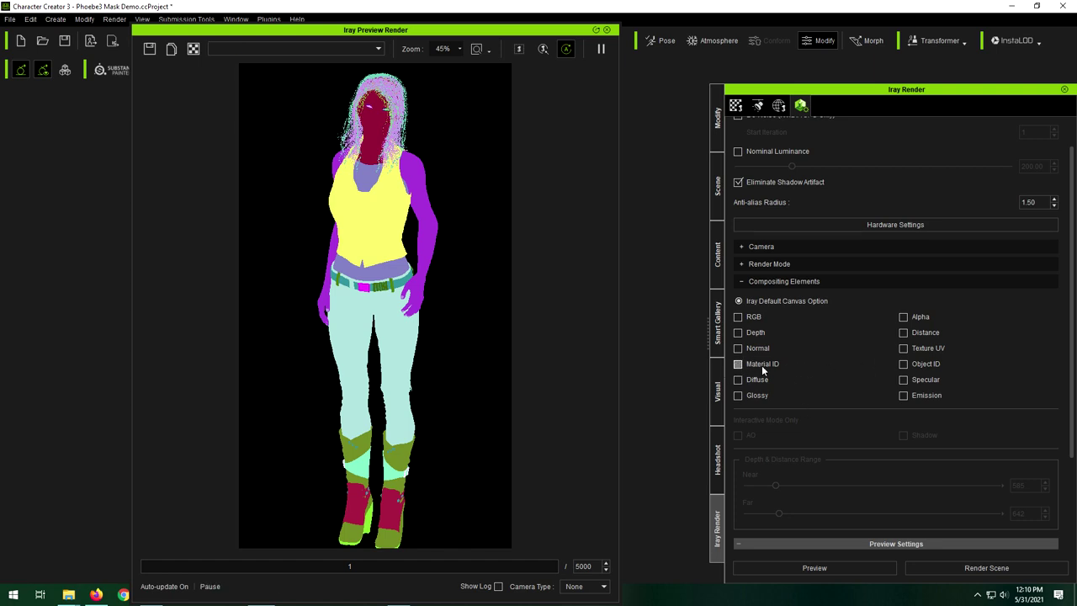
left_click(903, 364)
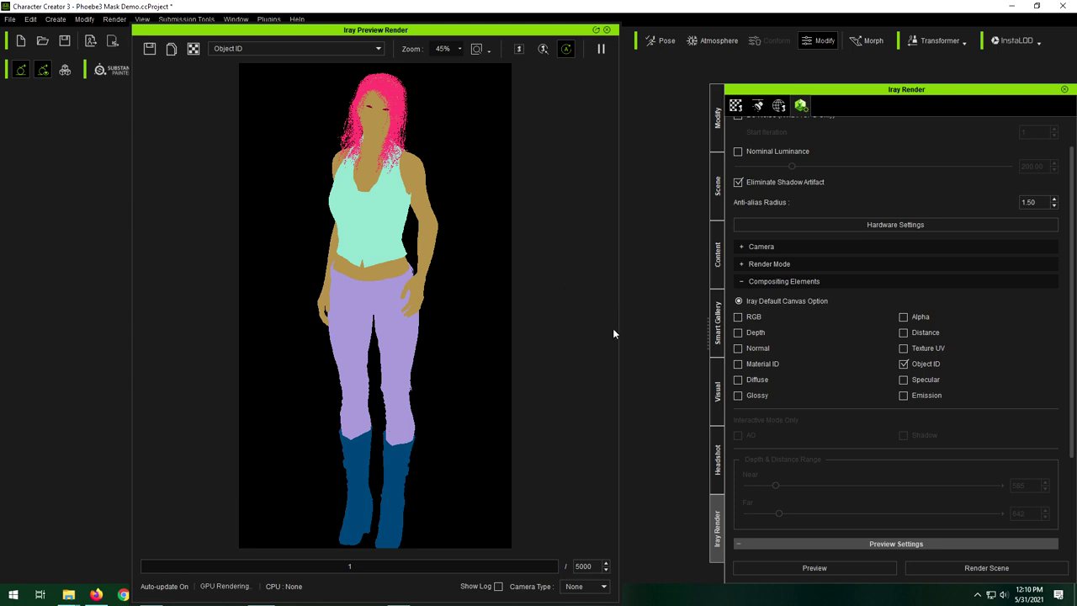
- Enable the Diffuse compositing pass and disable Object ID so the Iray preview shows diffuse colours
left_click(738, 379)
left_click(903, 363)
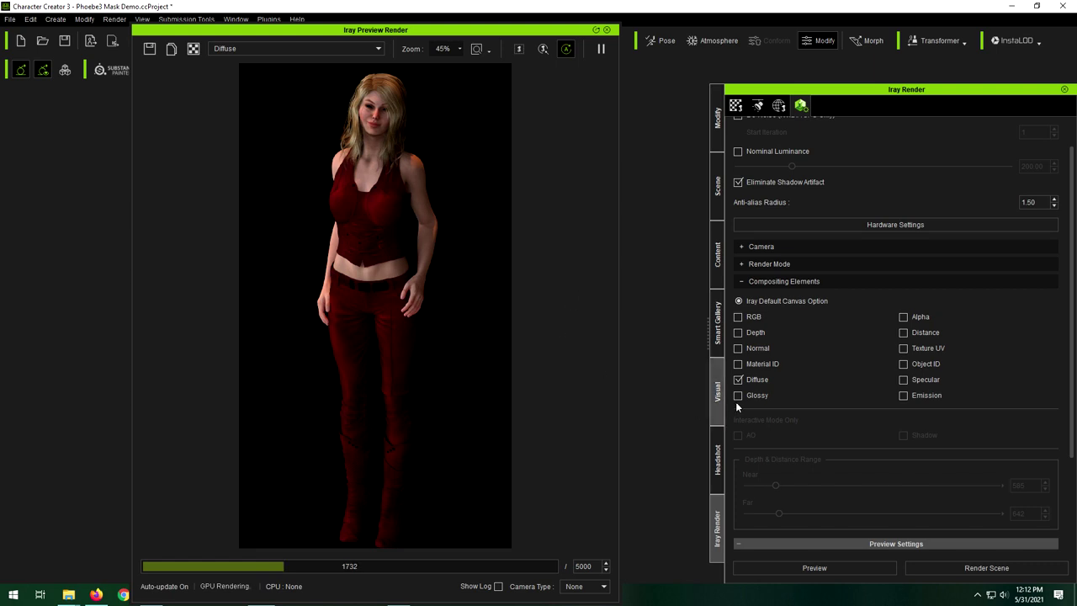
- Swap the Diffuse pass for the Glossy pass, review it, then switch Glossy off
left_click(738, 380)
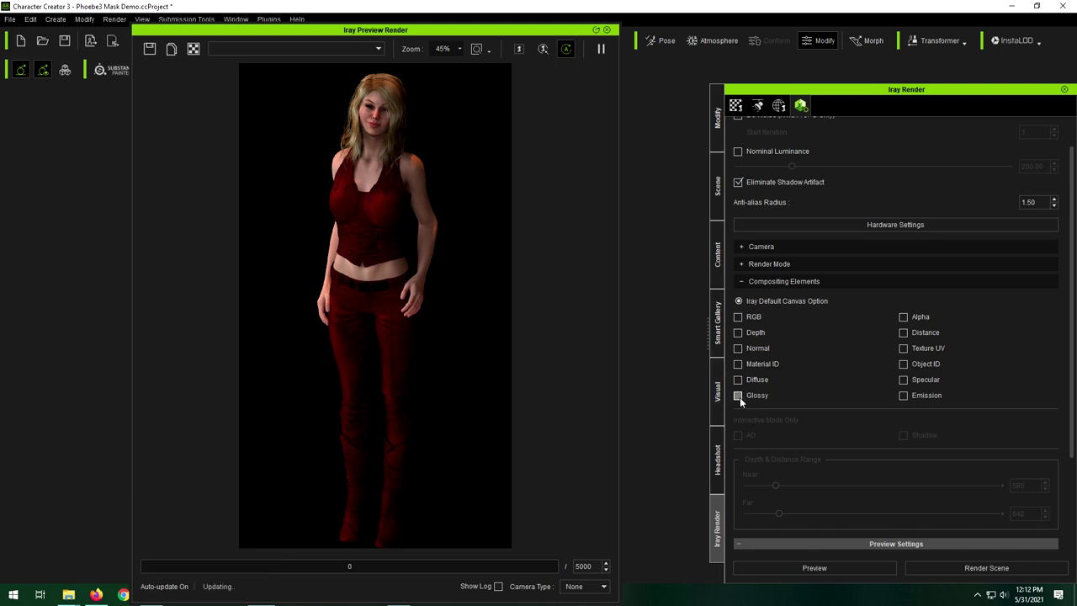
left_click(739, 396)
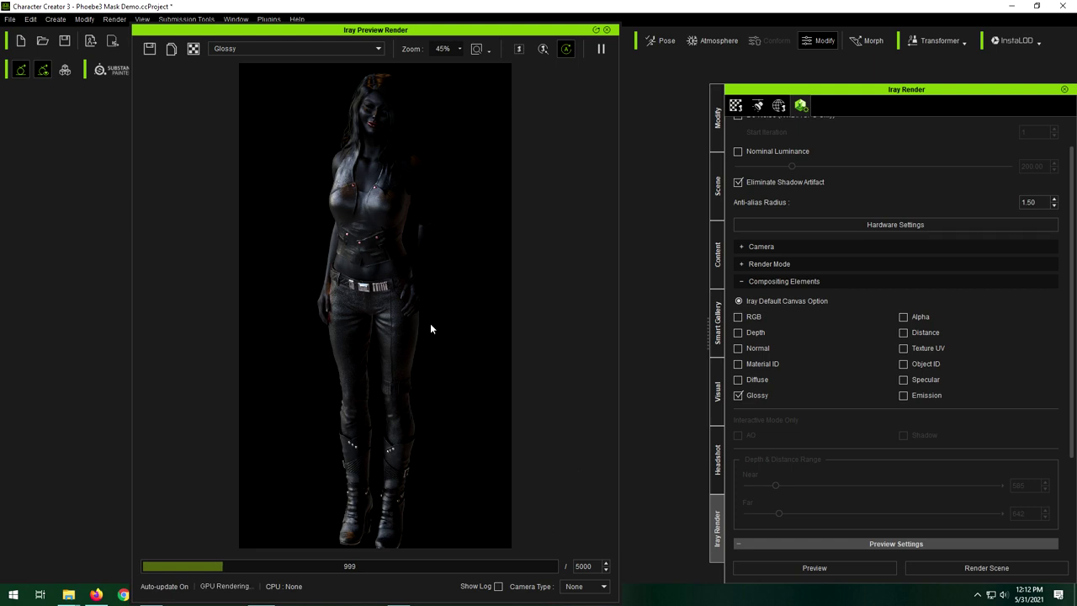
left_click(737, 395)
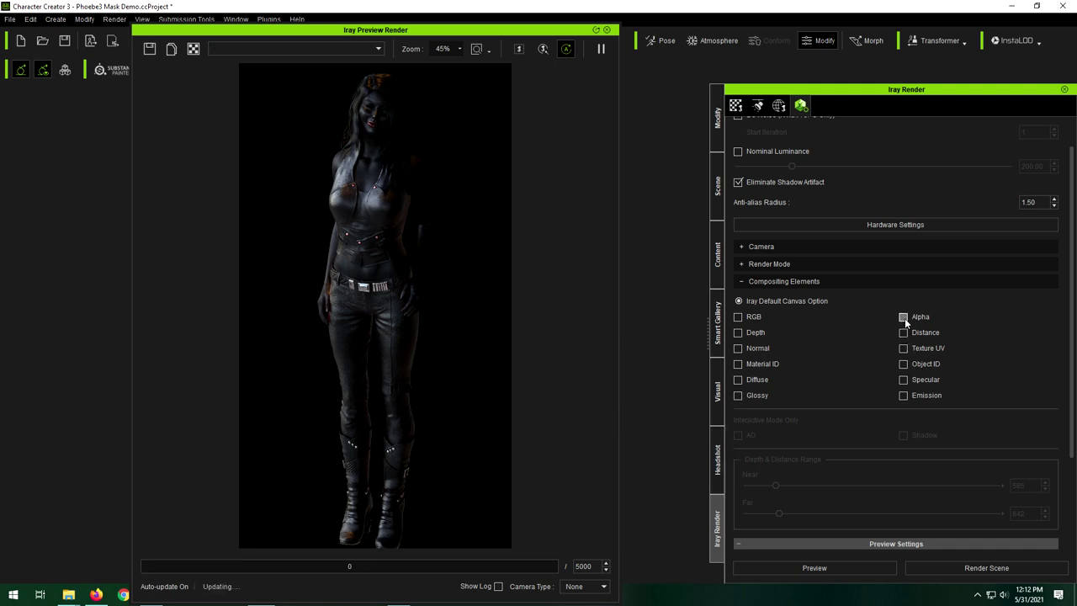
- Preview the Alpha pass as a white silhouette, then uncheck Alpha
left_click(903, 317)
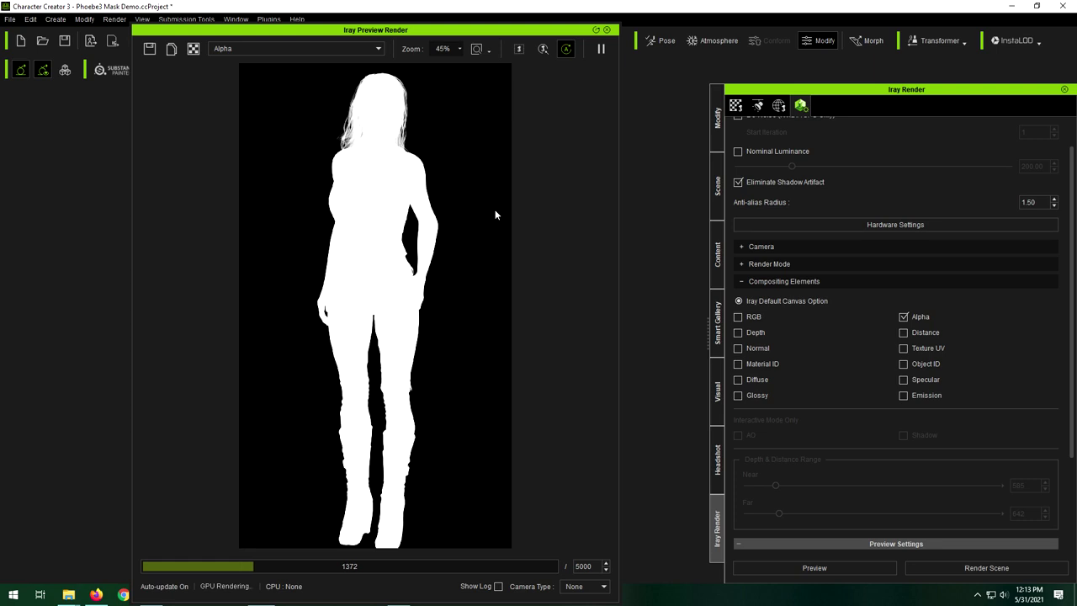
left_click(902, 317)
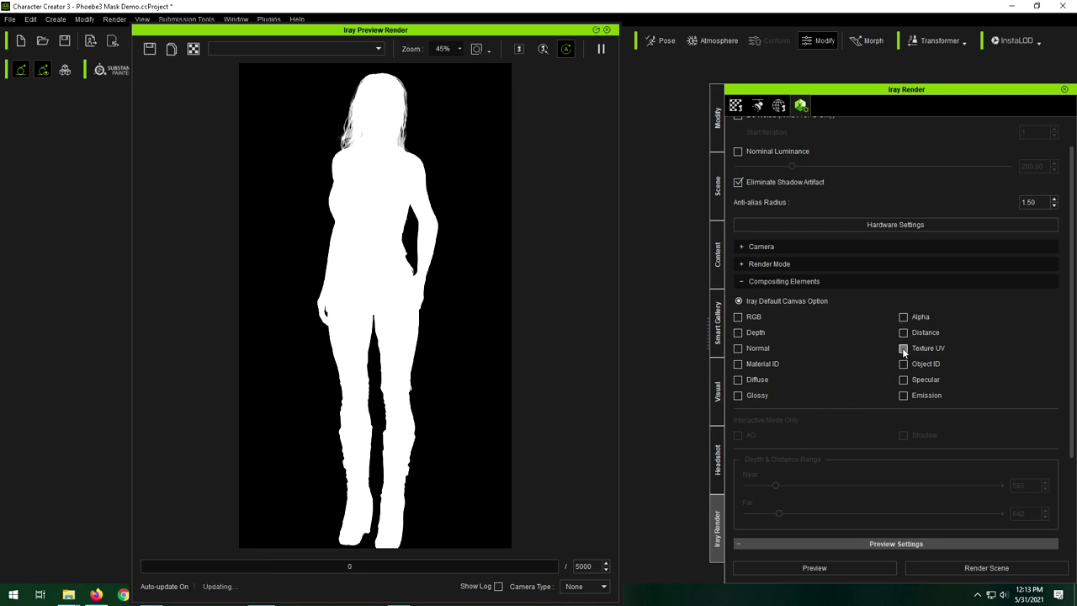
- Toggle the Texture UV and Normal passes to compare them, leaving both unchecked
left_click(903, 348)
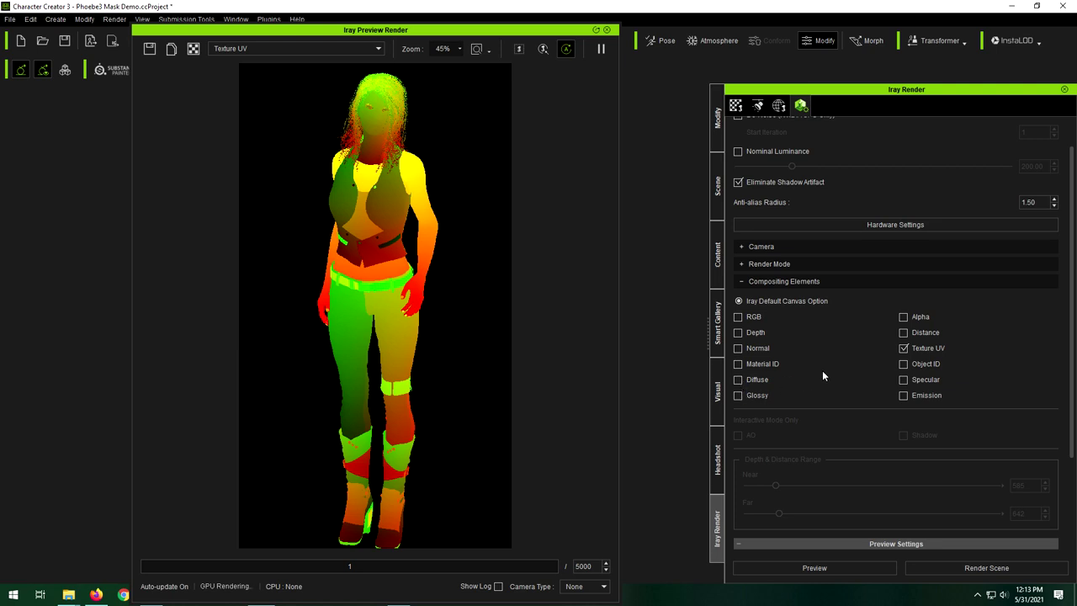
left_click(738, 348)
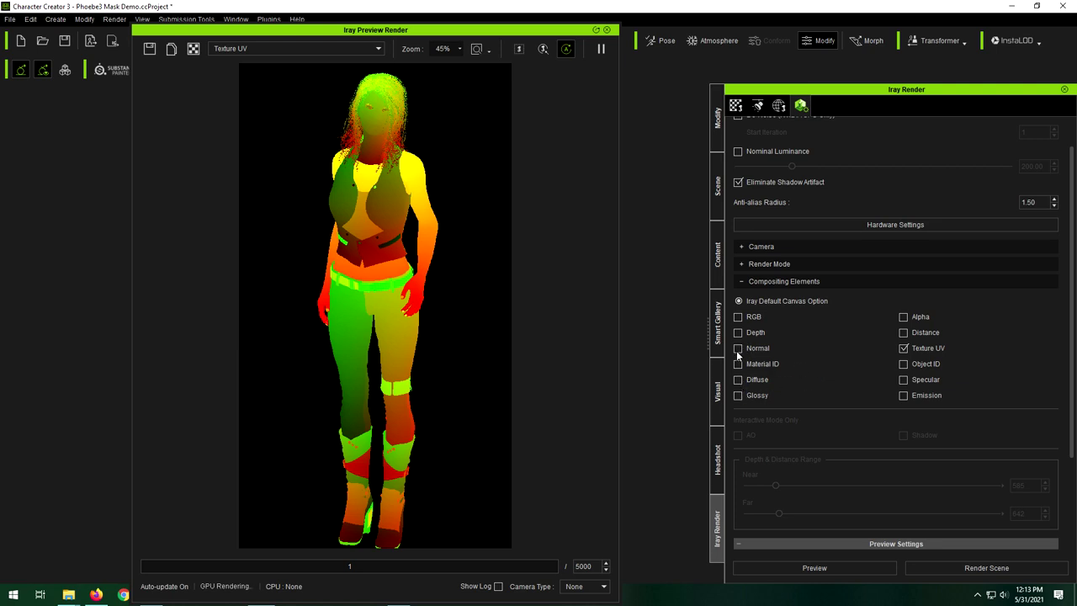
left_click(904, 347)
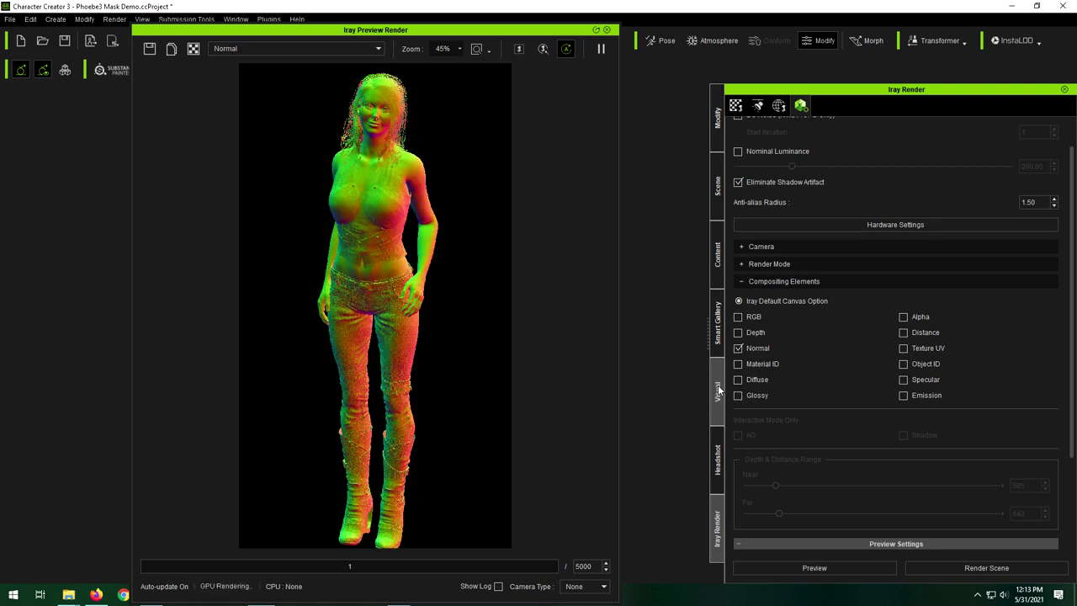
left_click(738, 348)
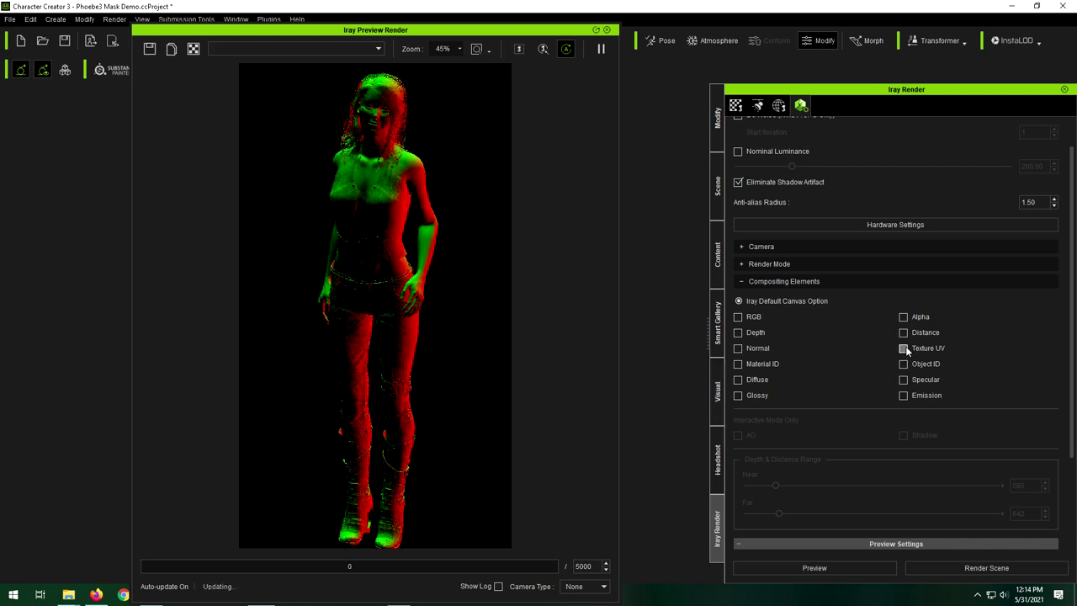
left_click(904, 348)
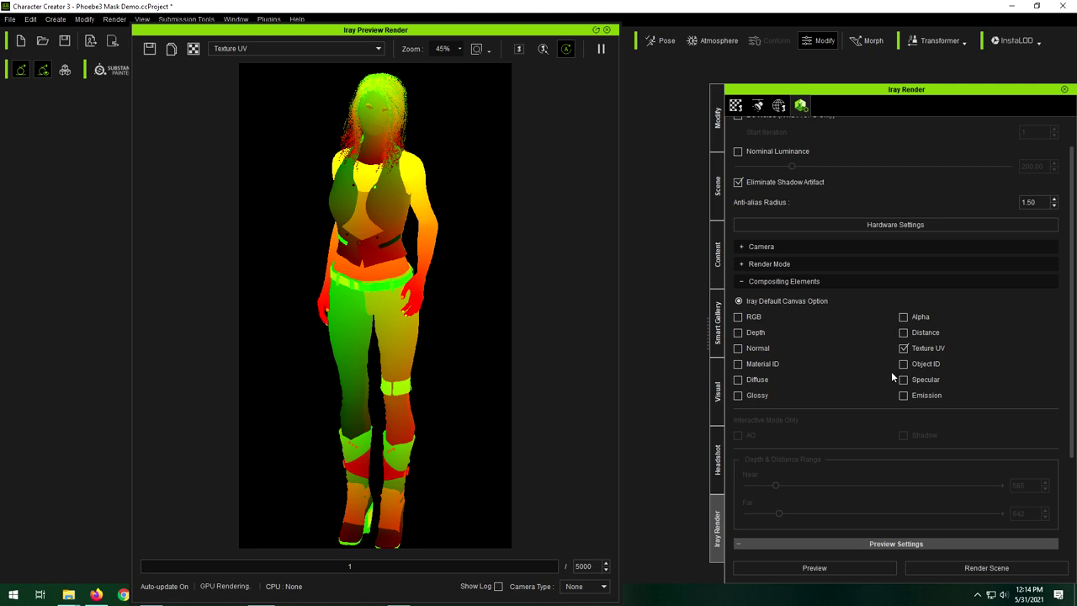
left_click(902, 348)
- Preview the nearly black Specular pass, then uncheck Specular
left_click(903, 380)
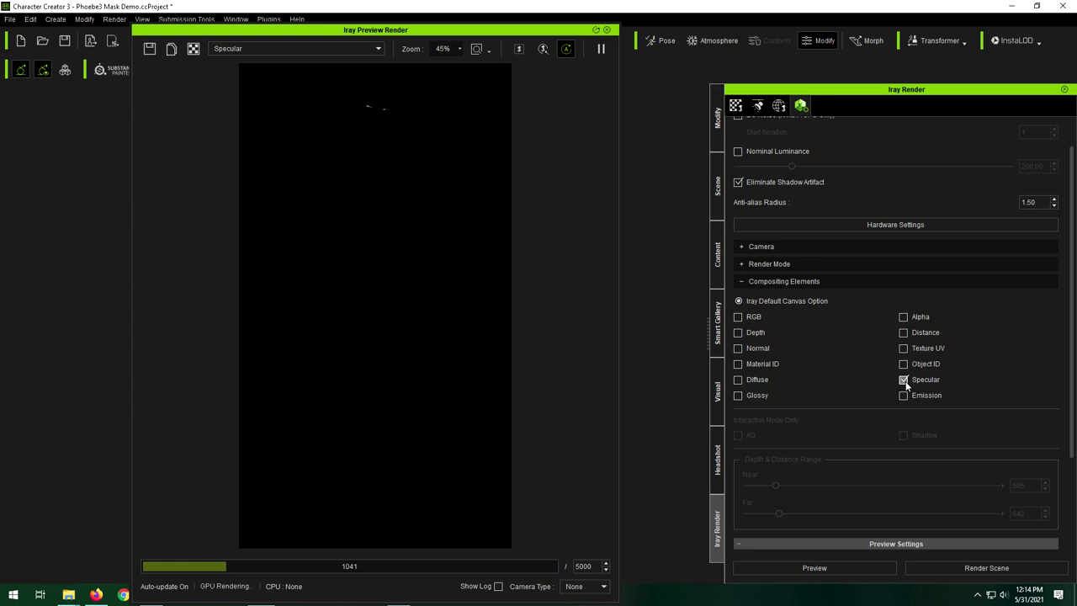
left_click(904, 381)
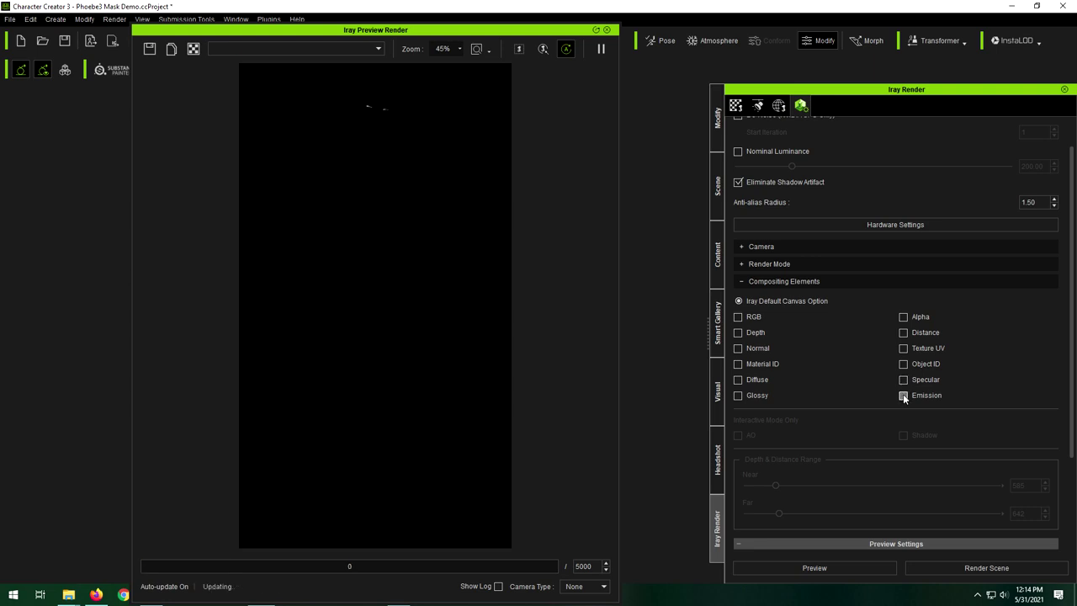
- Check the Emission pass under Compositing Elements
left_click(902, 394)
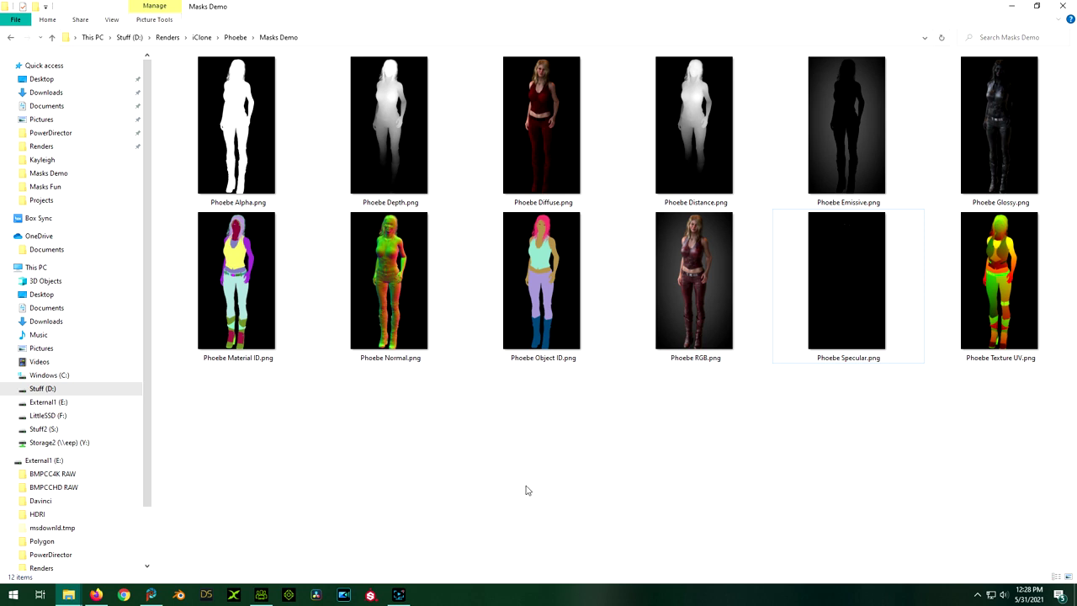
- Inspect the pass thumbnails' info and open Phoebe Specular.png for viewing
mouse_move(548, 99)
mouse_move(554, 147)
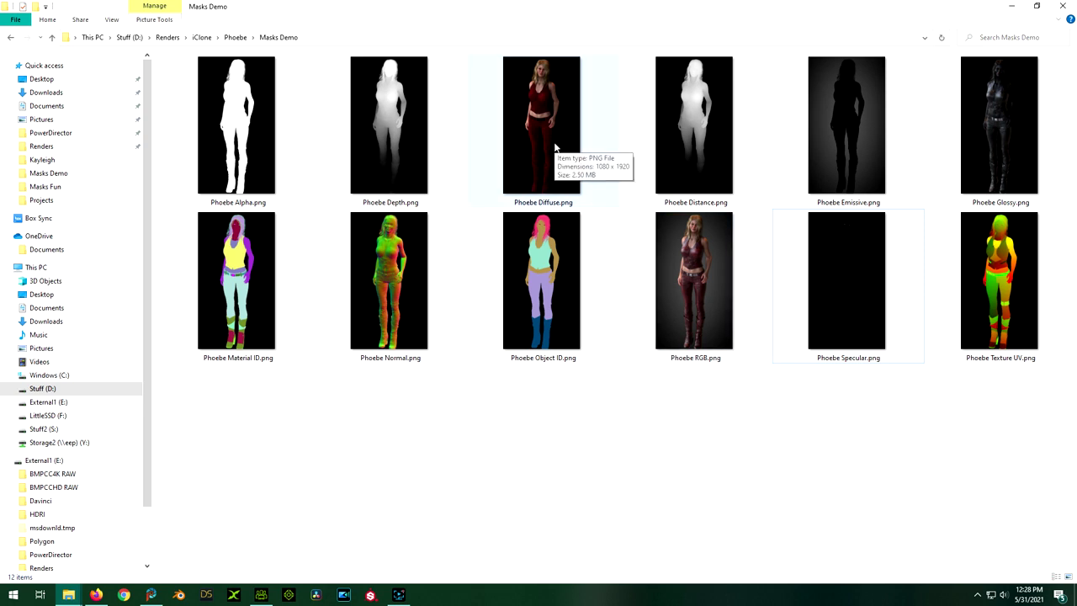
mouse_move(1016, 114)
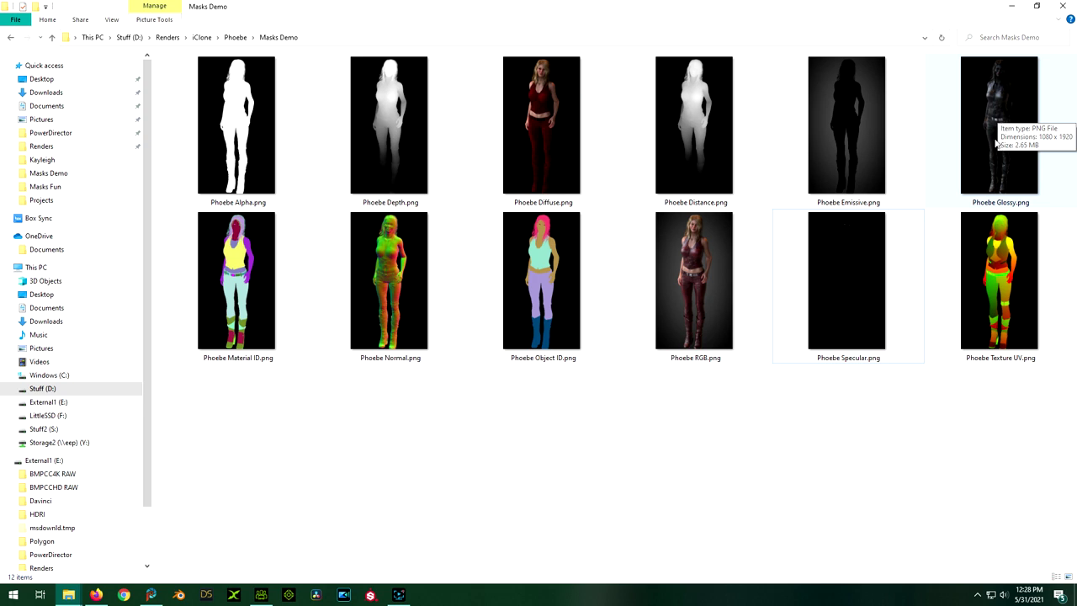
mouse_move(837, 347)
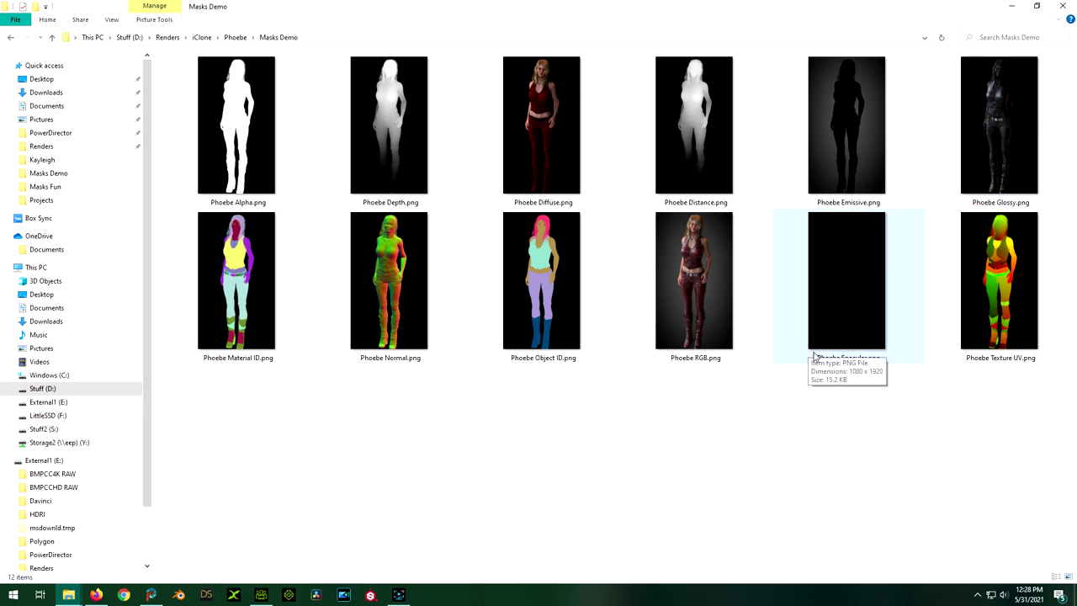
double_click(853, 229)
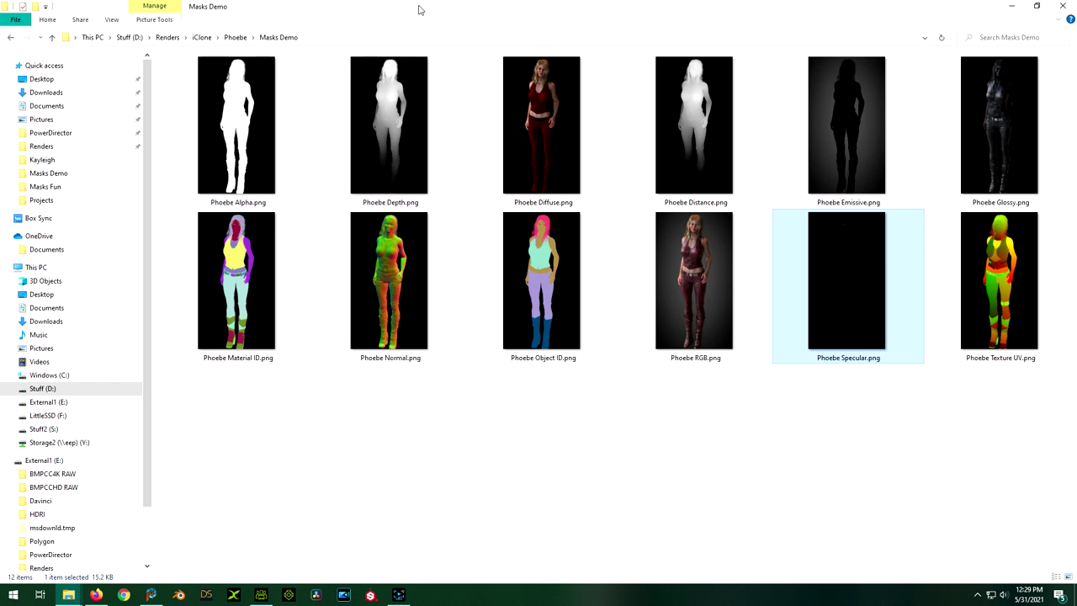
- Minimize the Masks Demo folder window and drop Phoebe Diffuse.png and the other pass images into PaintShop Pro
key("super+Down")
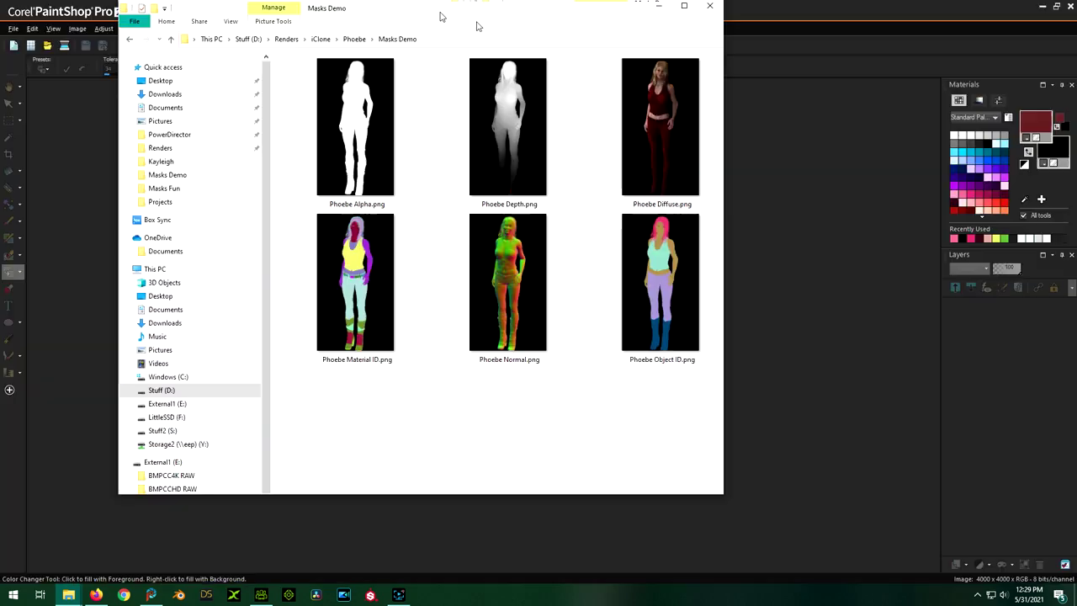
key("super+Down")
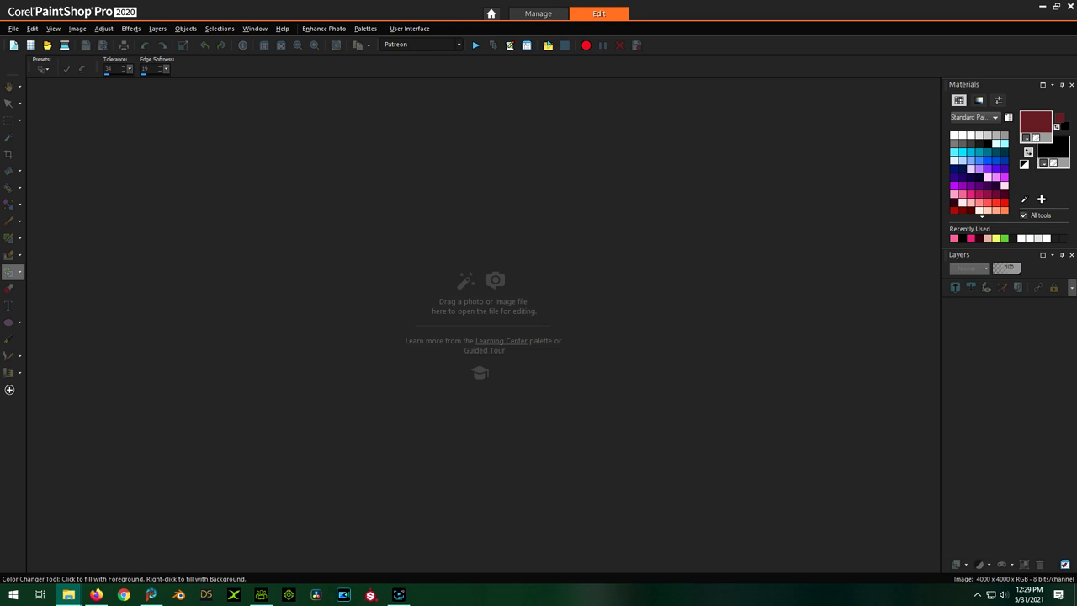
left_click_drag(625, 250, 625, 250)
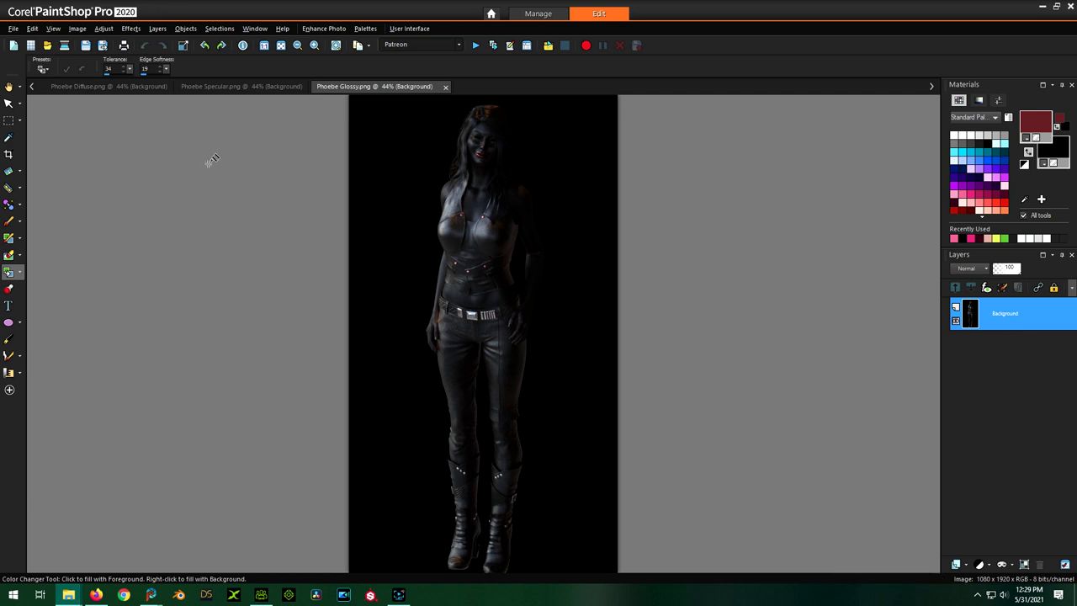
- Copy the whole Phoebe Specular image and paste it as a new layer on Phoebe Diffuse
left_click(233, 87)
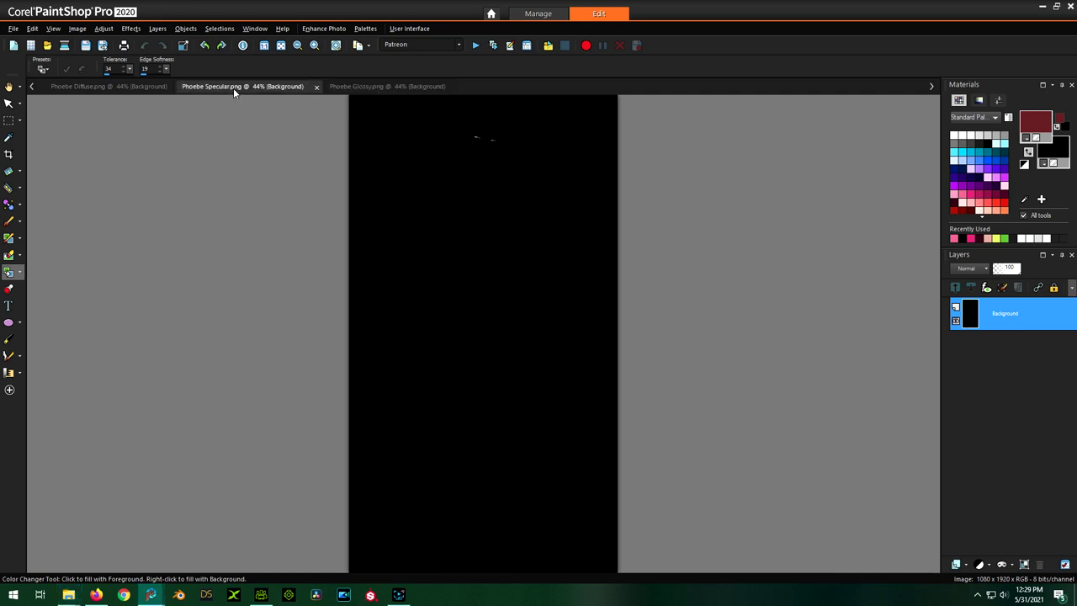
left_click(35, 30)
left_click(59, 143)
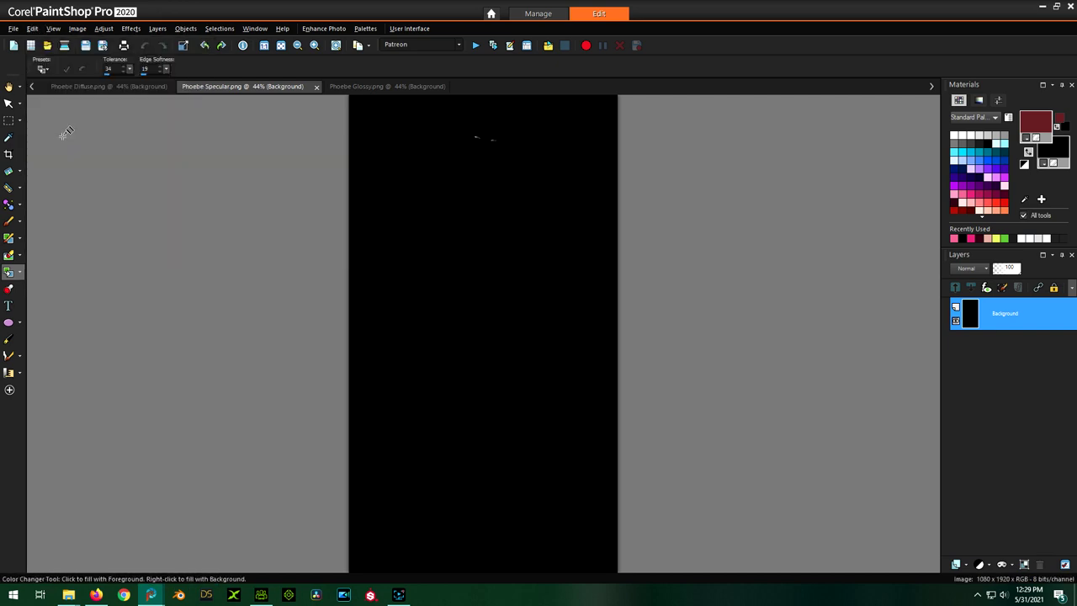
left_click(77, 88)
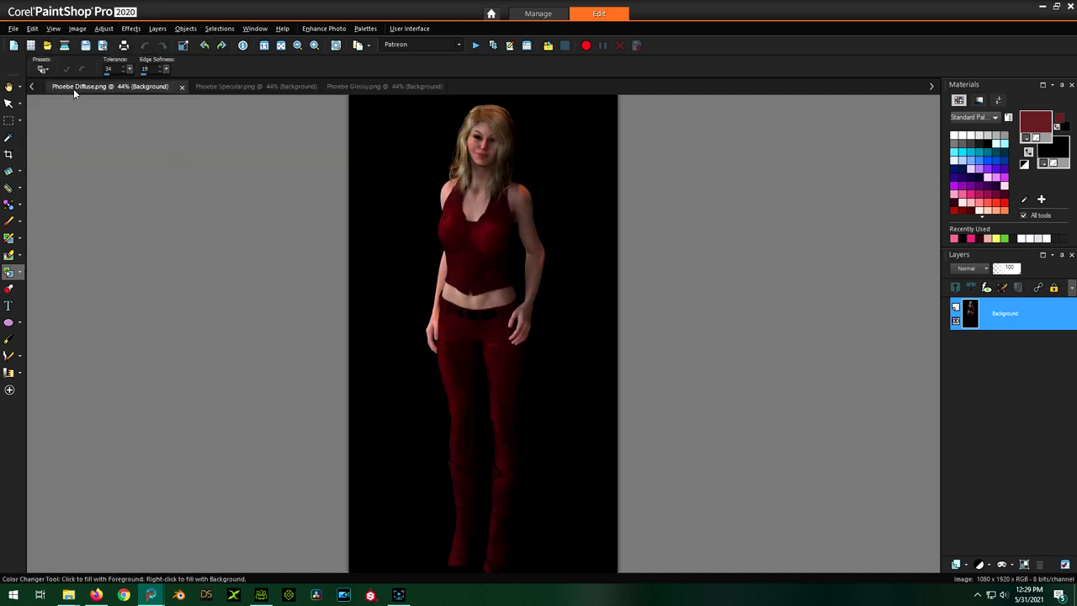
left_click(32, 29)
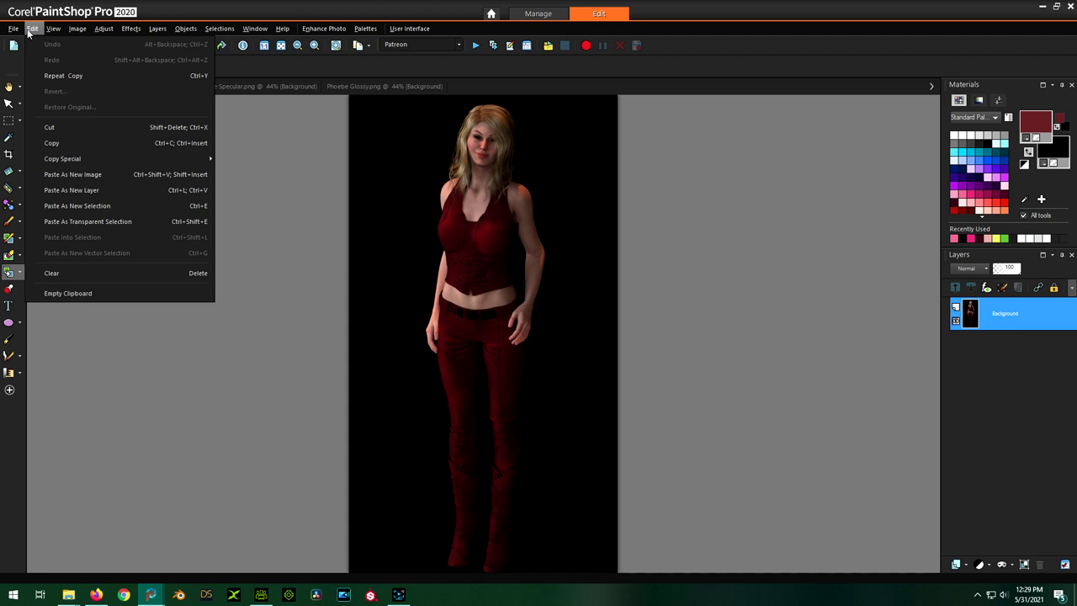
left_click(82, 192)
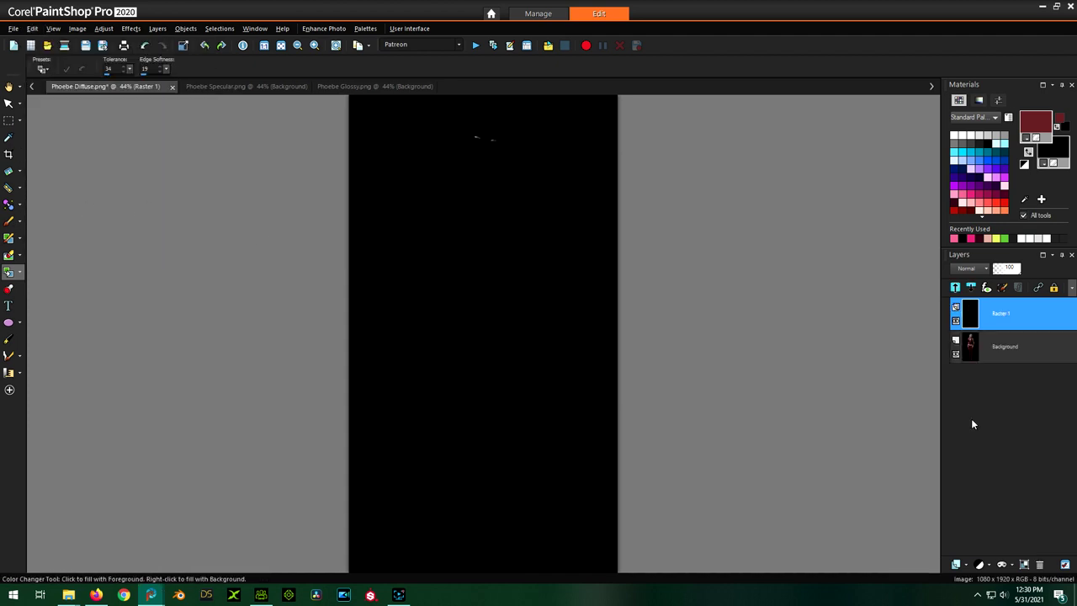
- Try Multiply, then Darken blending on the pasted Raster 1 layer and inspect the result
left_click(976, 268)
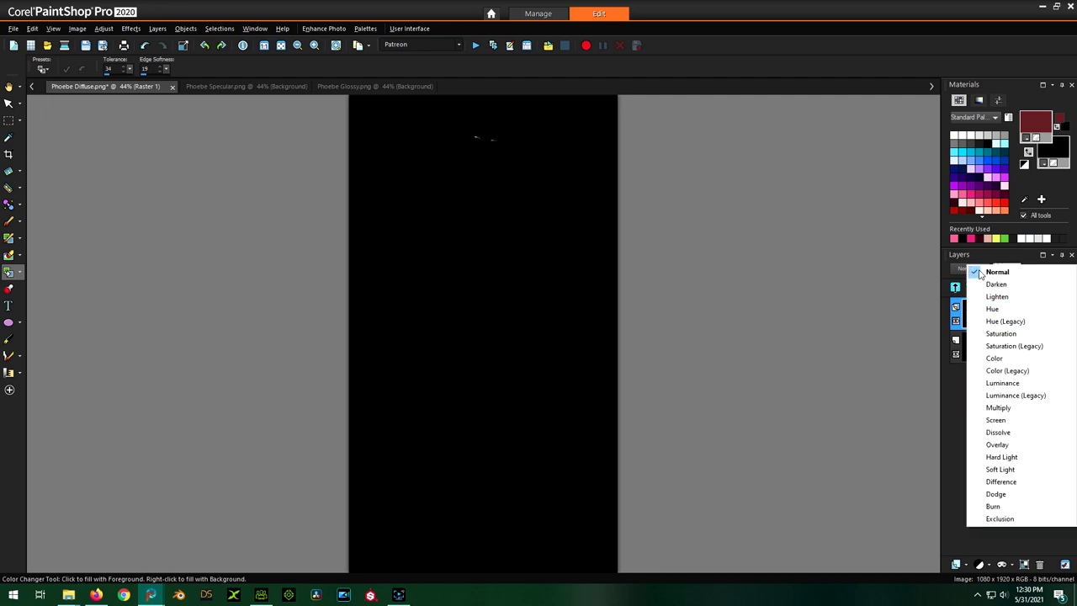
left_click(1012, 409)
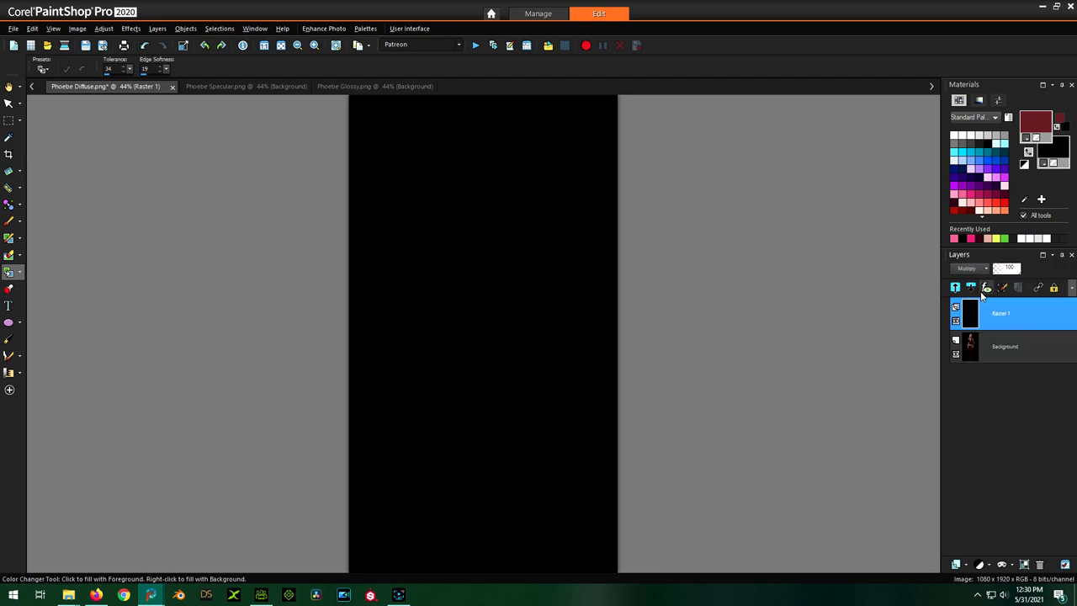
left_click(976, 269)
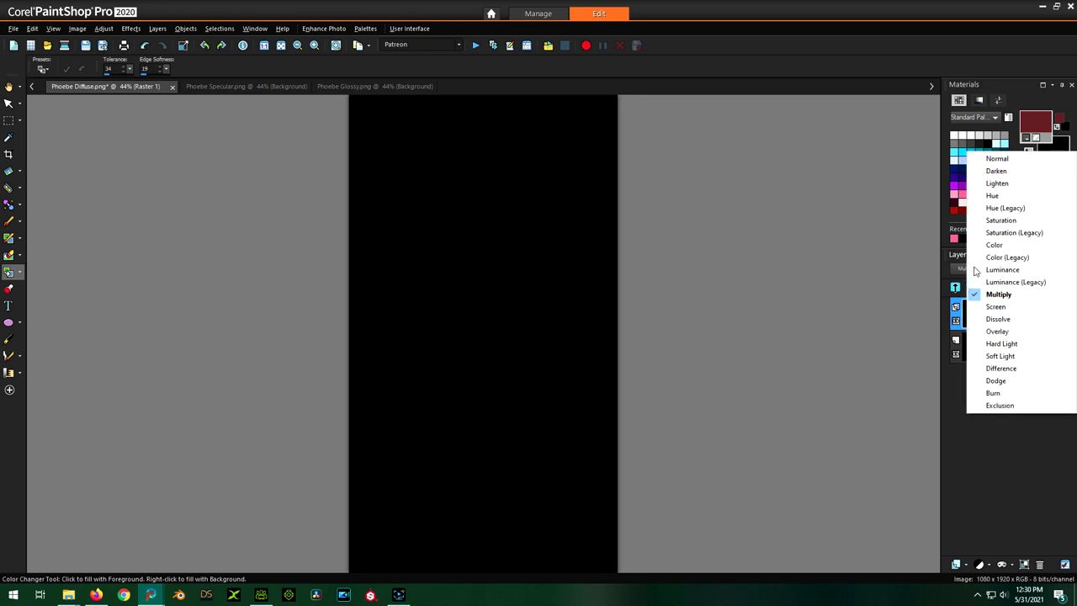
left_click(996, 171)
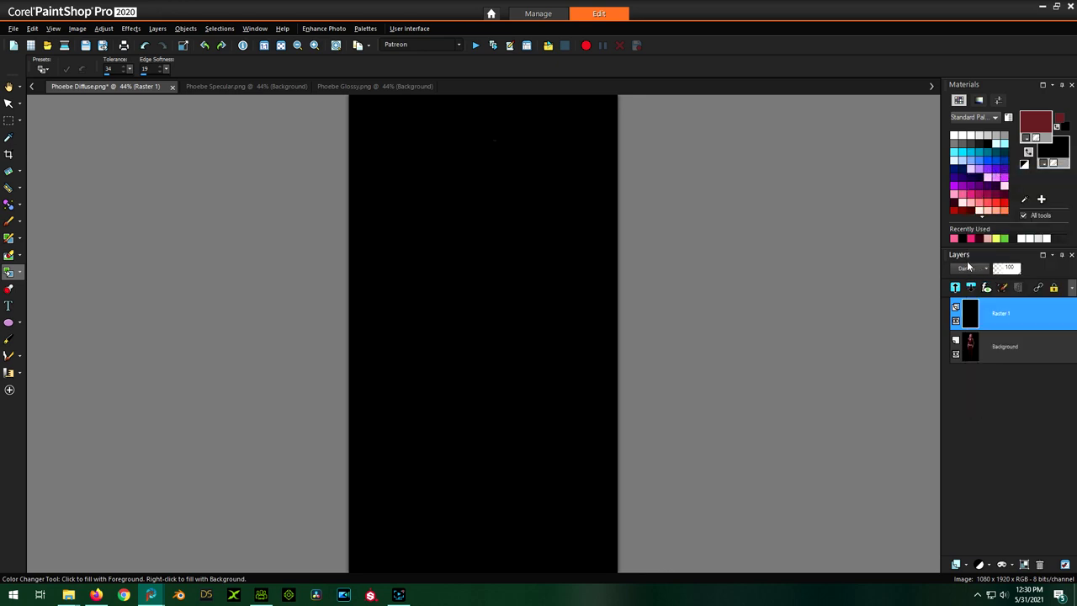
scroll(967, 265, "down", 1)
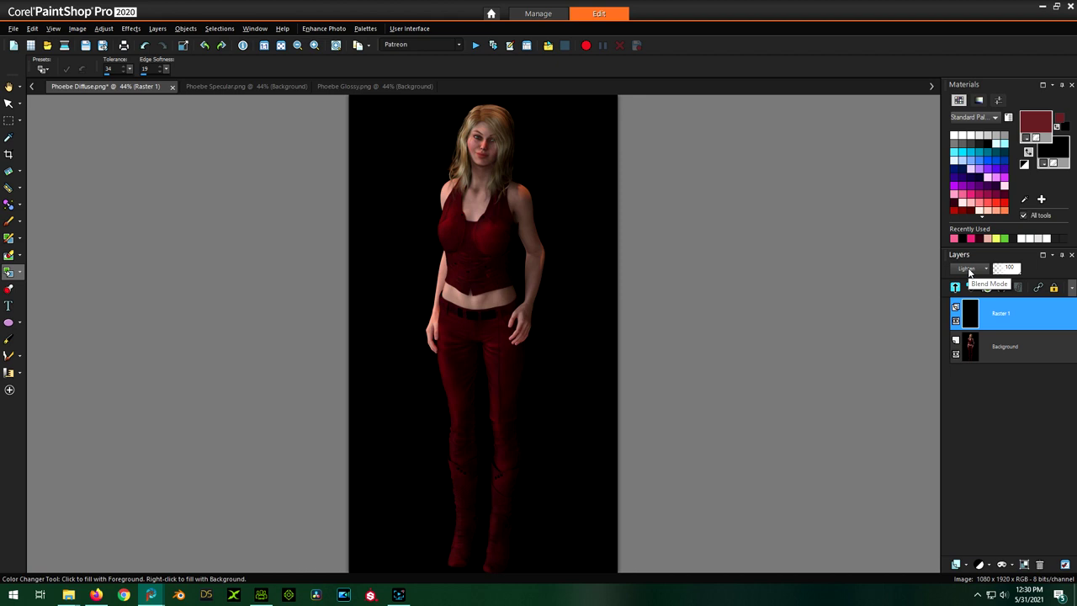
scroll(969, 268, "down", 1)
scroll(969, 269, "up", 1)
scroll(969, 269, "down", 2)
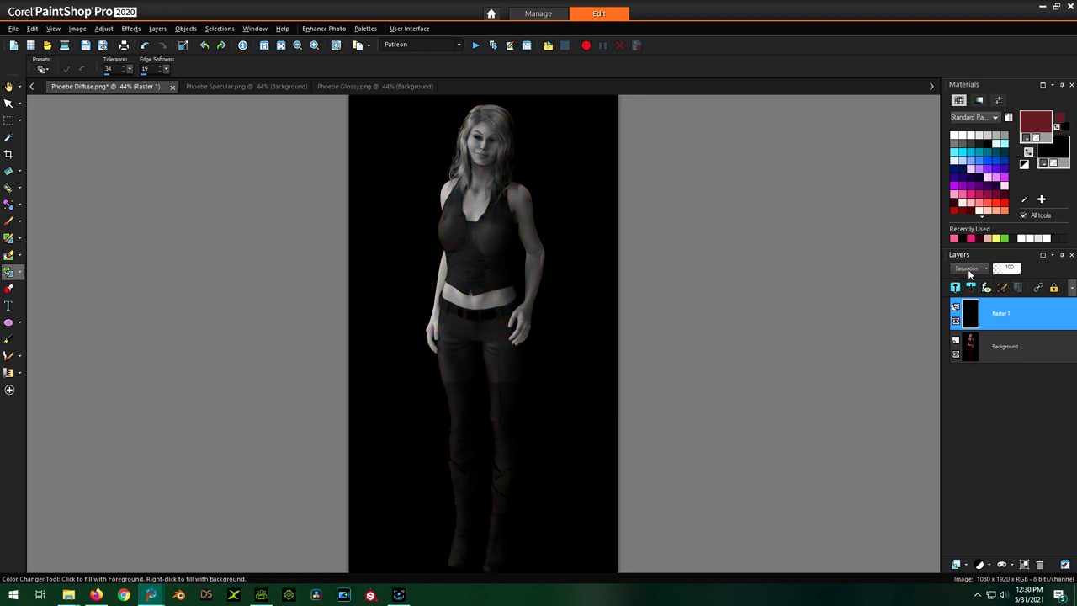
scroll(969, 269, "down", 1)
scroll(969, 269, "up", 1)
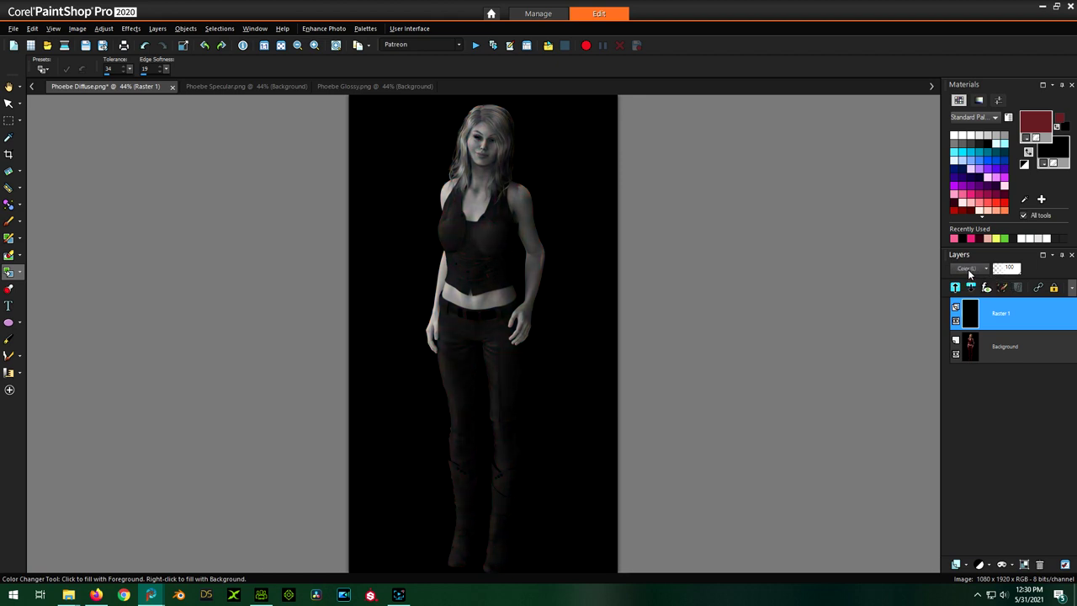
scroll(970, 269, "down", 1)
scroll(969, 269, "down", 1)
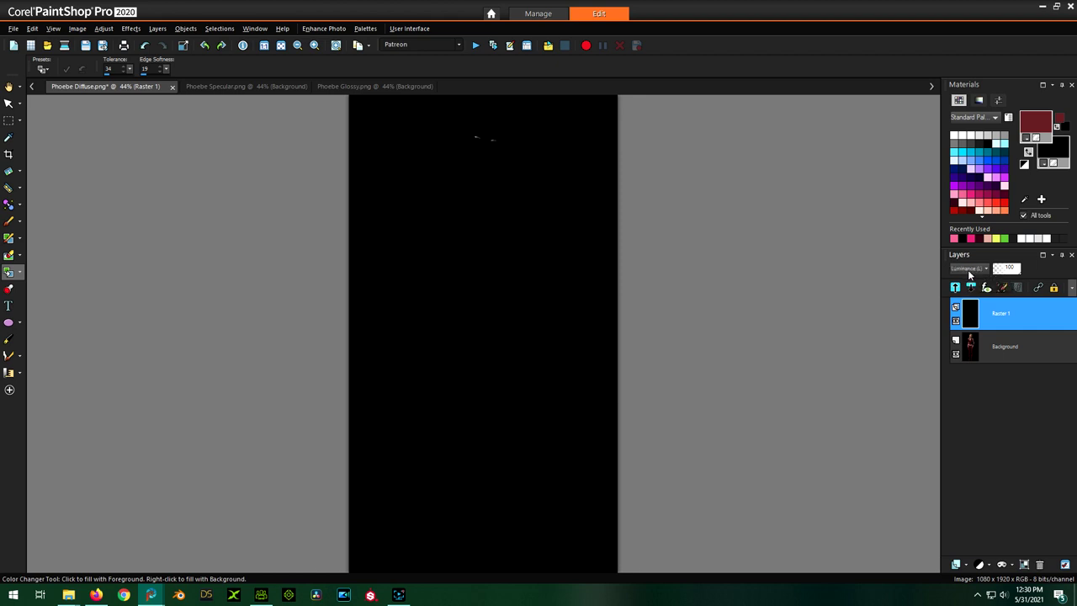
scroll(969, 269, "down", 2)
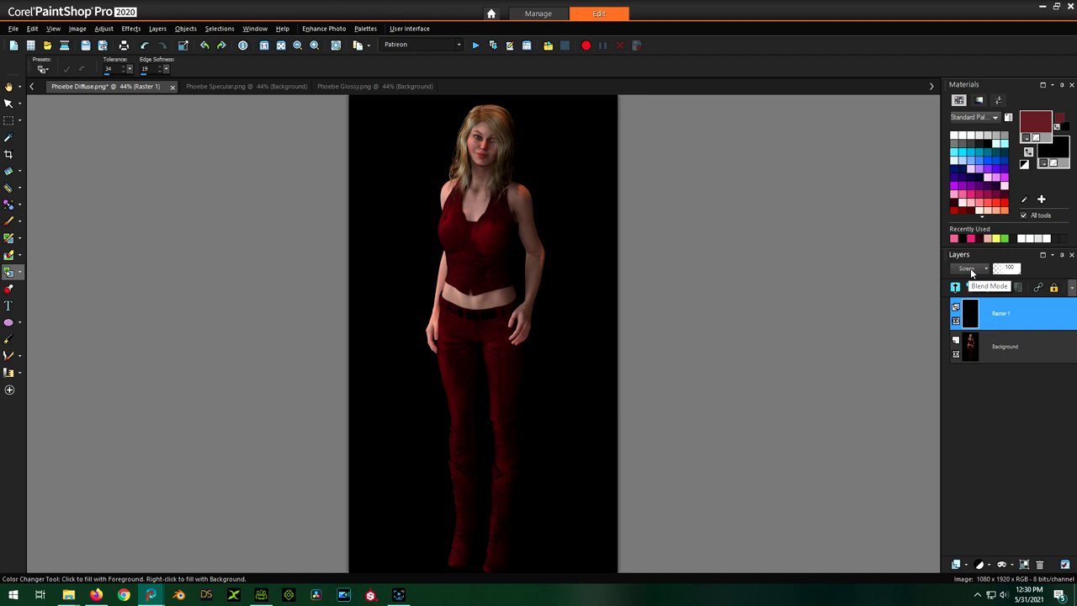
scroll(971, 270, "down", 3)
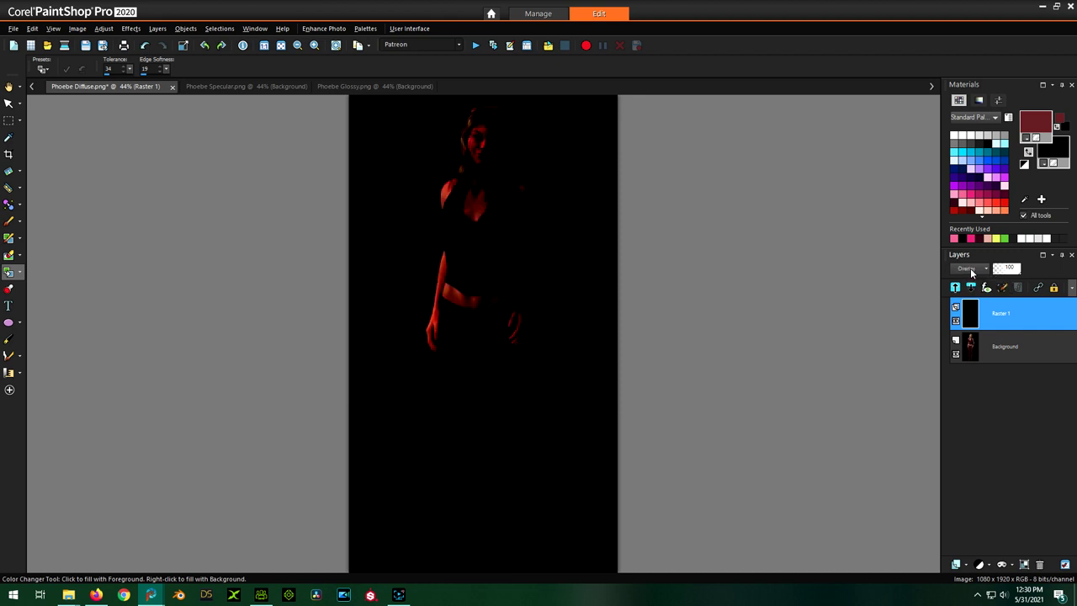
scroll(972, 270, "down", 2)
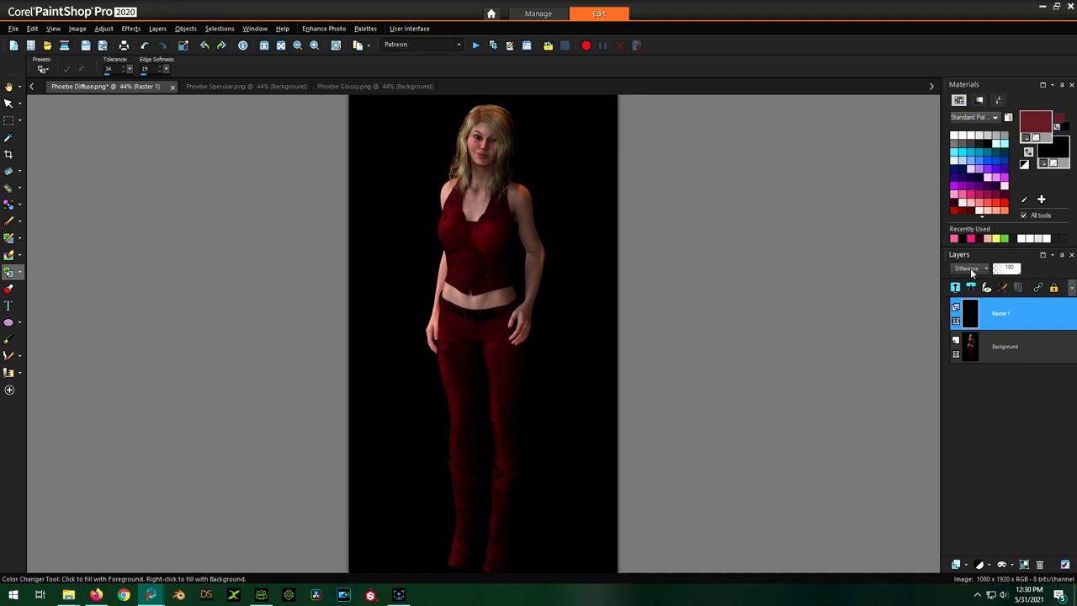
scroll(972, 269, "down", 3)
- Compare Screen, Lighten and Darken blend modes on Raster 1, returning to Lighten
left_click(972, 269)
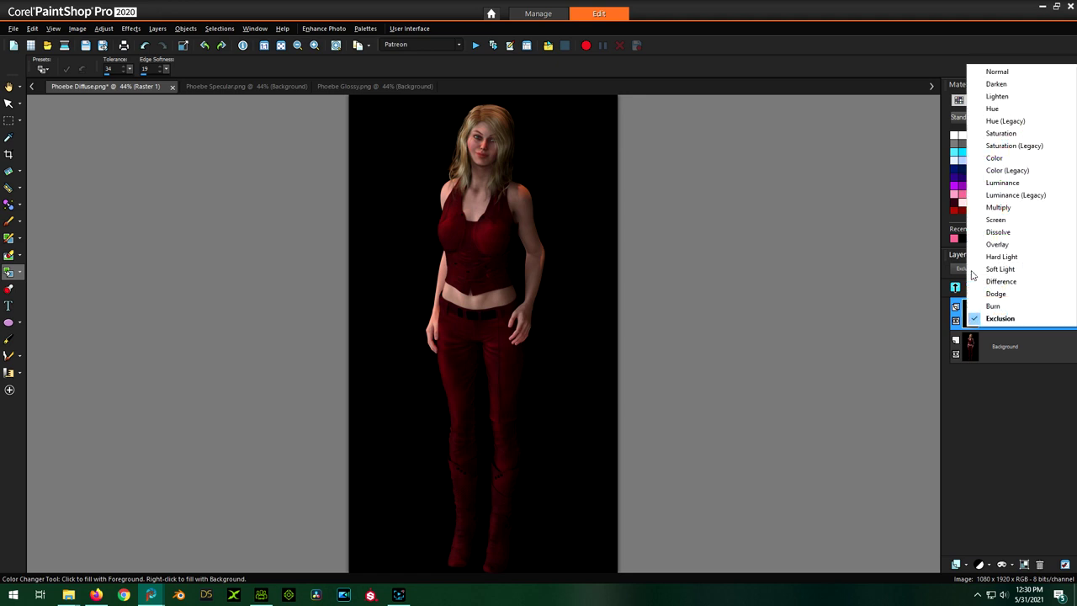
left_click(997, 221)
left_click(971, 269)
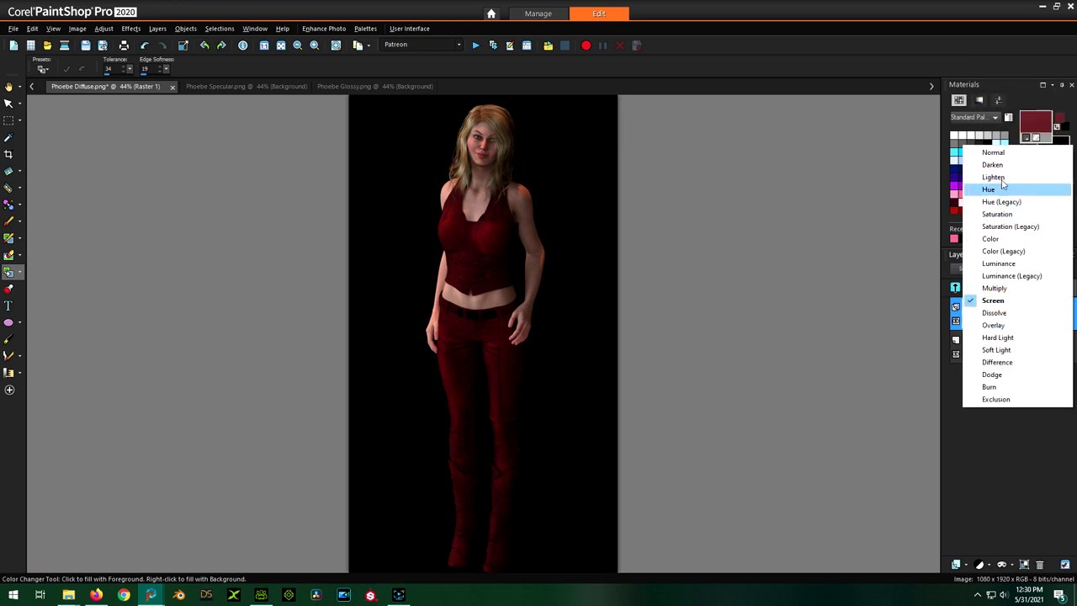
left_click(993, 178)
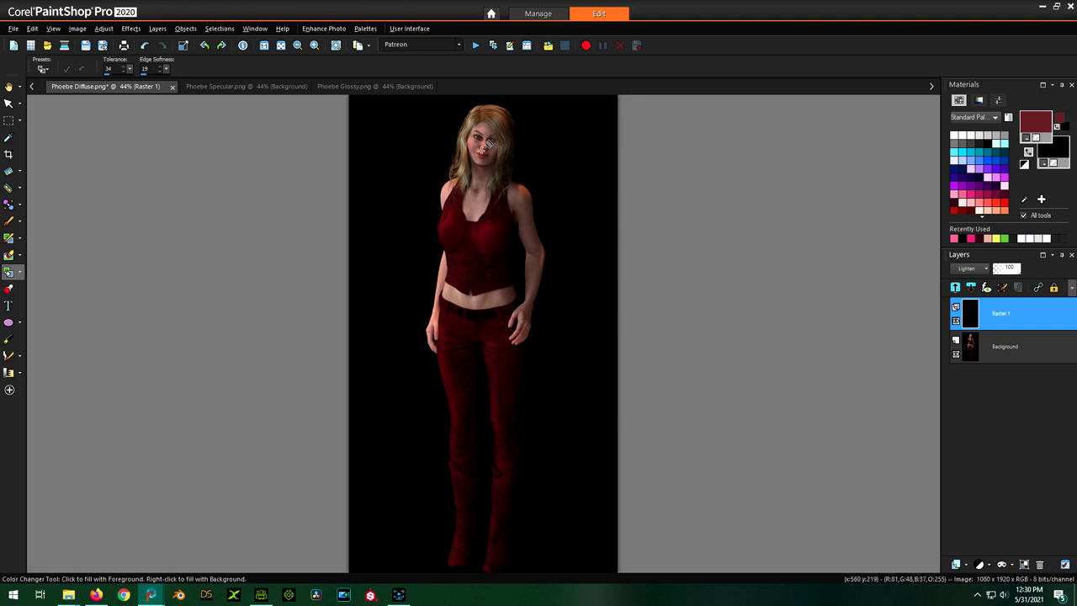
left_click(980, 269)
left_click(976, 264)
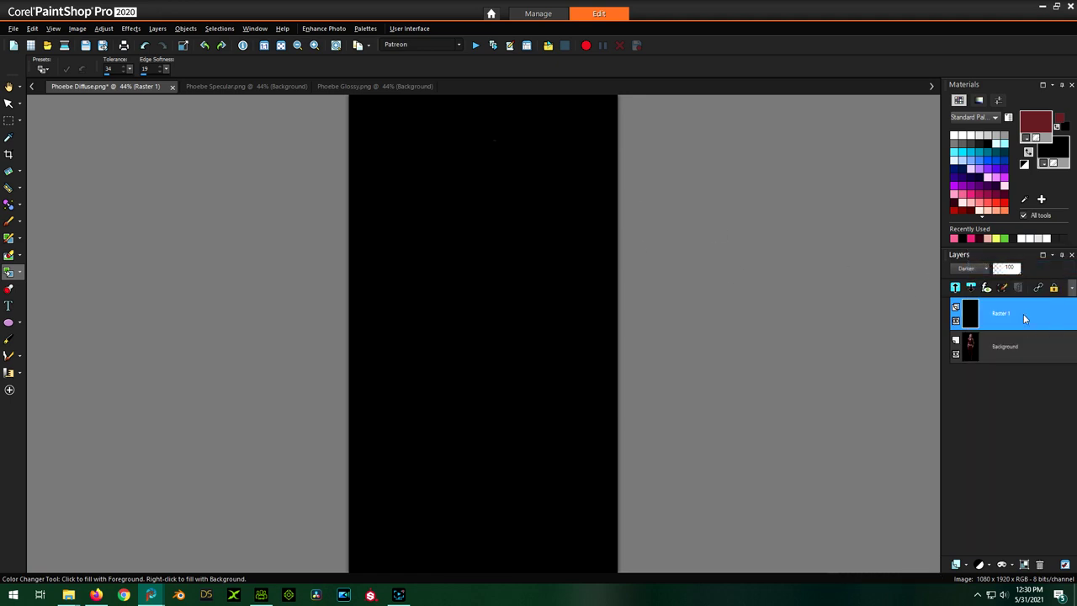
left_click(986, 268)
left_click(996, 284)
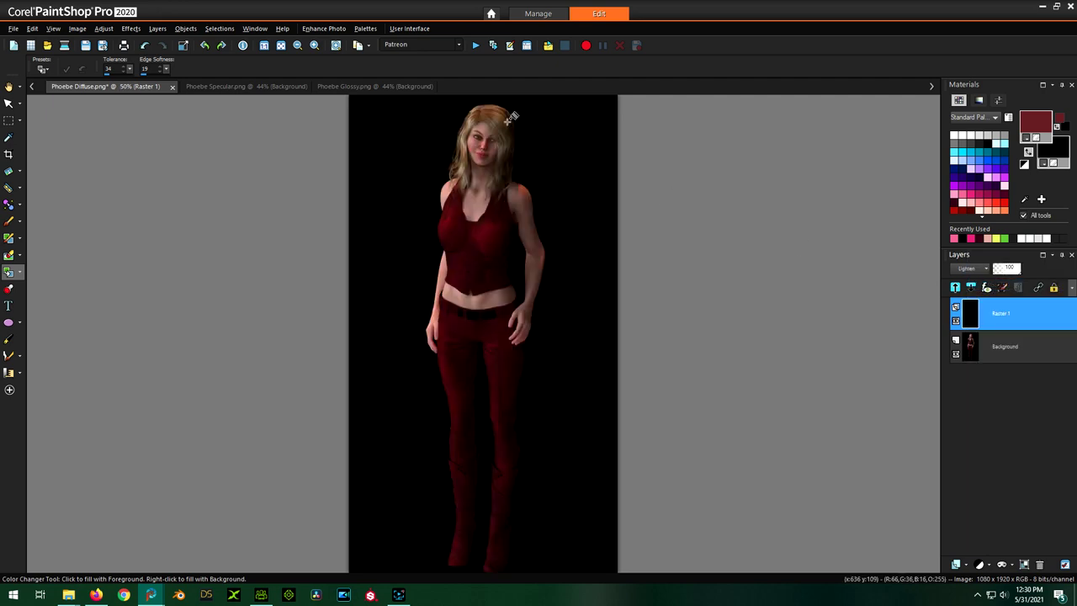
scroll(505, 118, "up", 5)
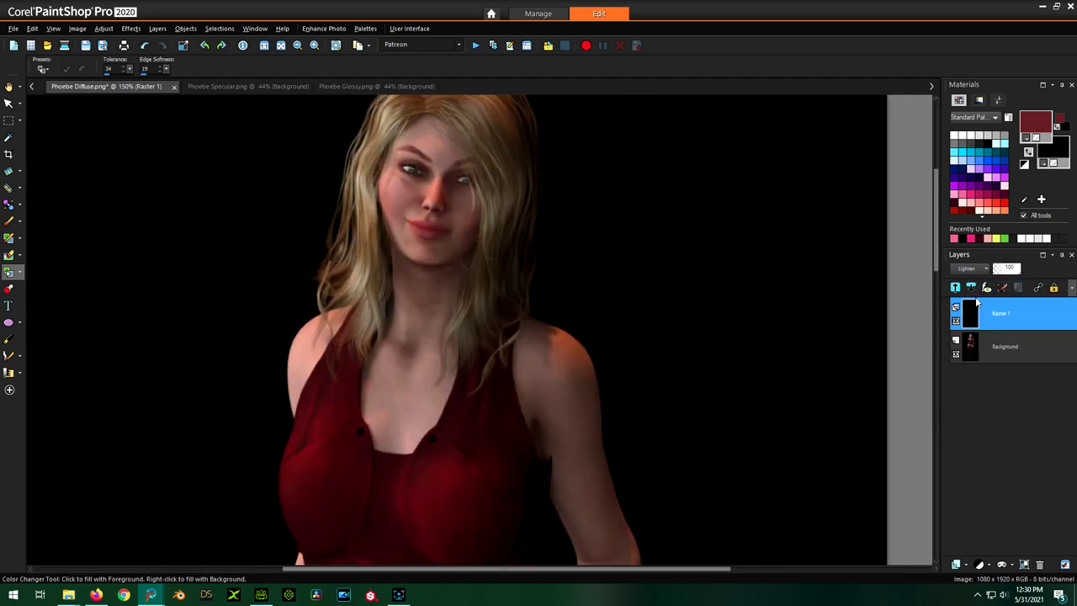
- Test Screen once more, then settle Raster 1 on Lighten blending and review the image
left_click(981, 271)
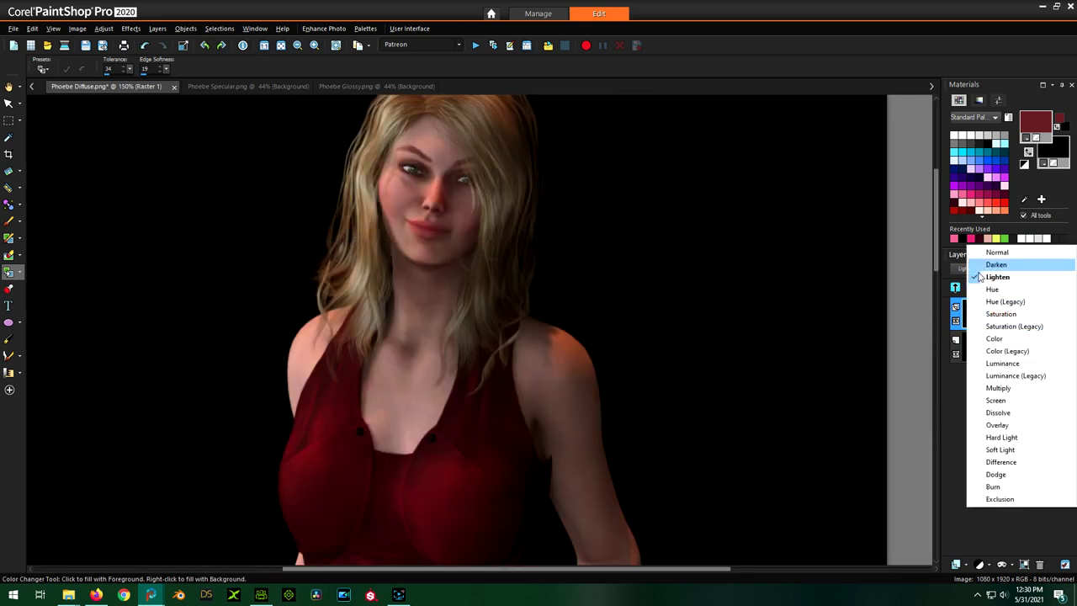
left_click(1003, 401)
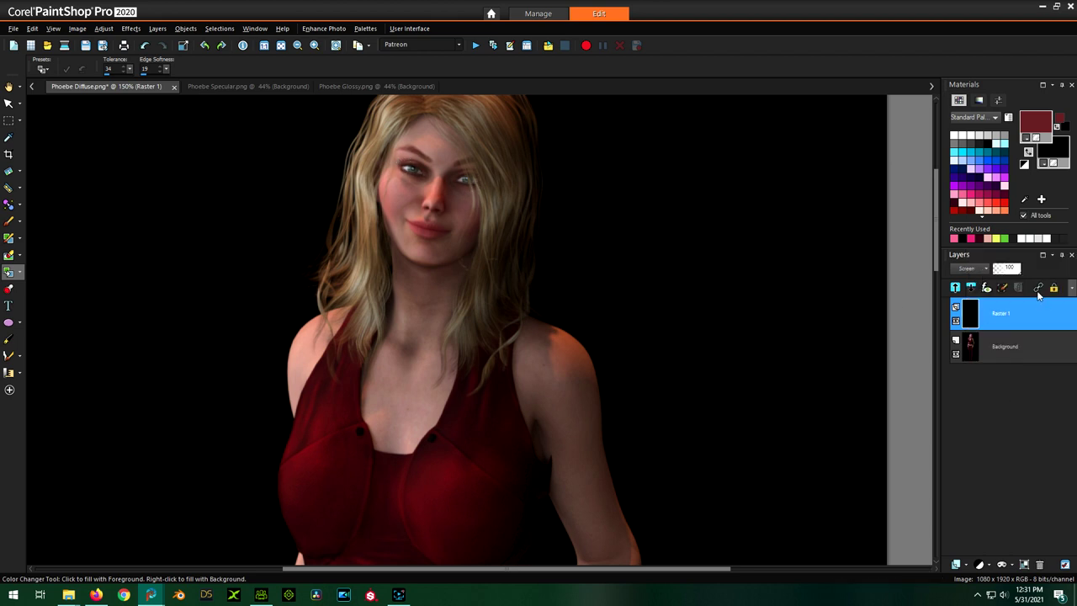
left_click(982, 270)
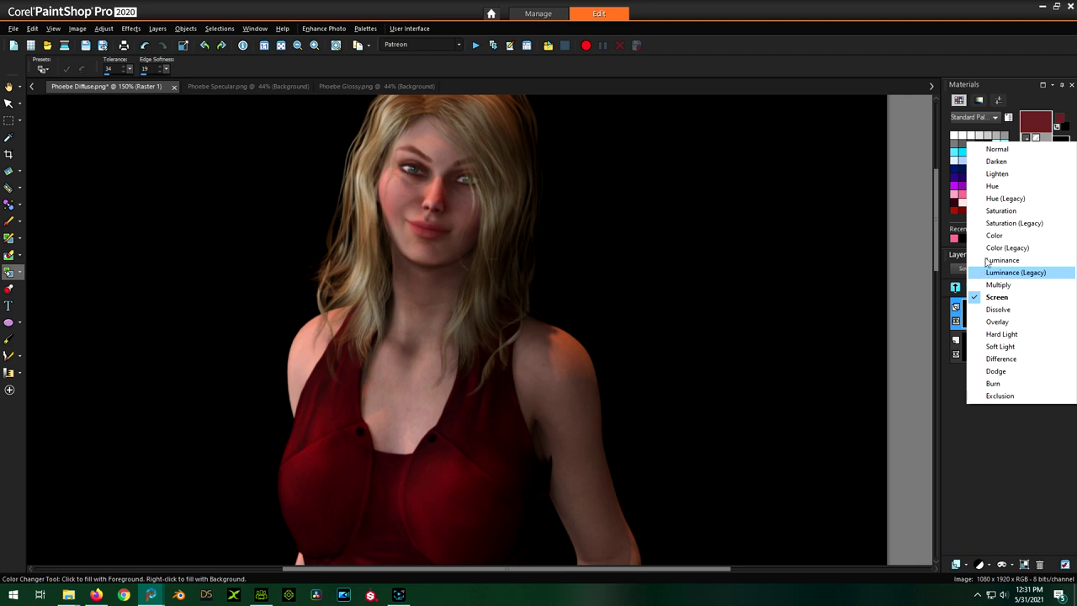
left_click(998, 174)
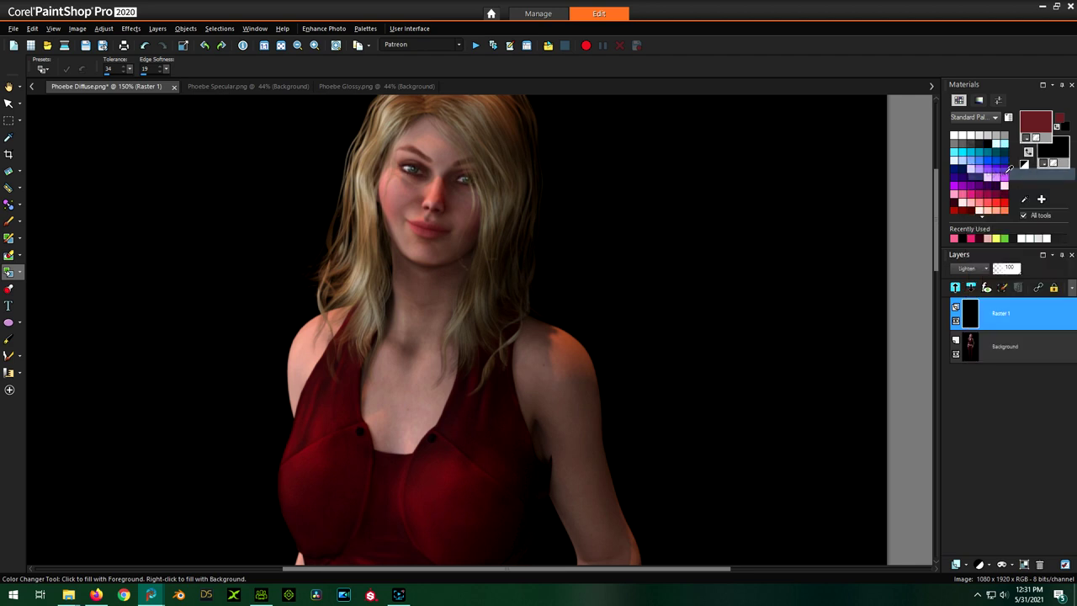
left_click(982, 270)
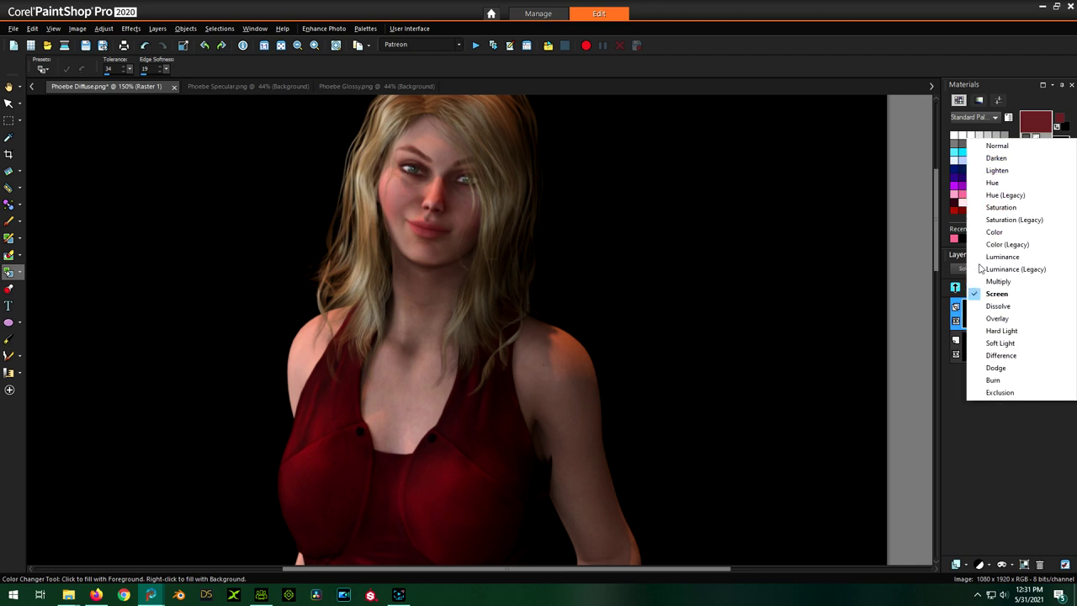
left_click(1013, 172)
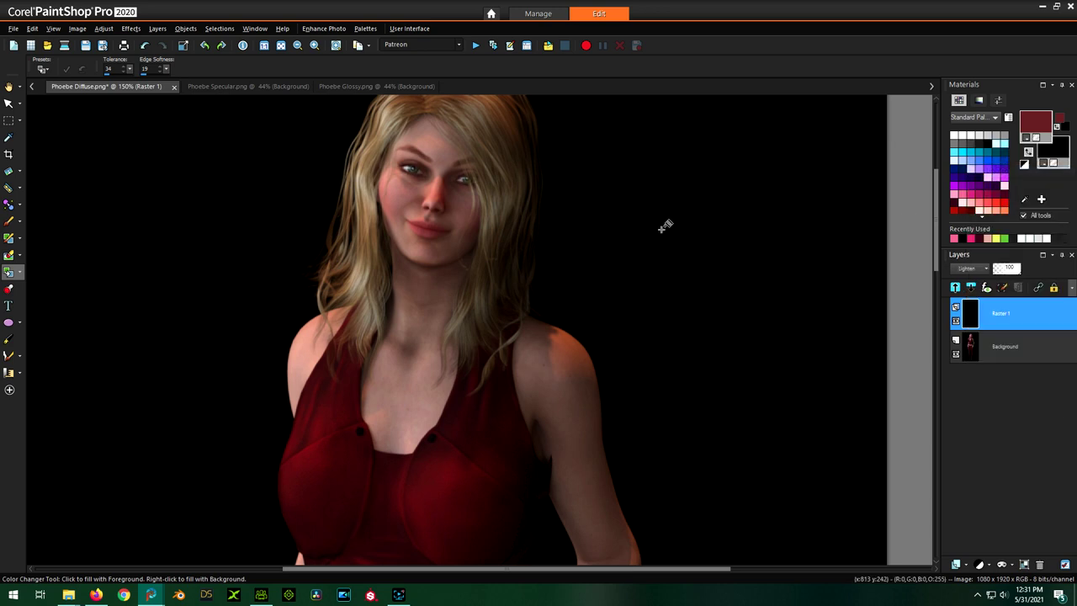
scroll(511, 290, "down", 2)
scroll(476, 221, "down", 2)
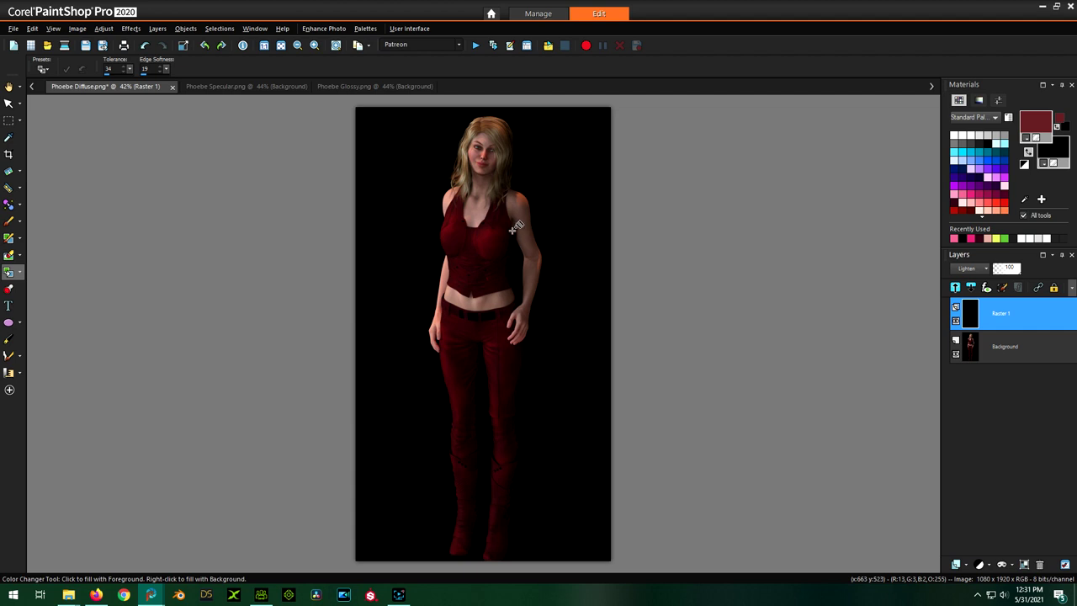
scroll(502, 107, "up", 1)
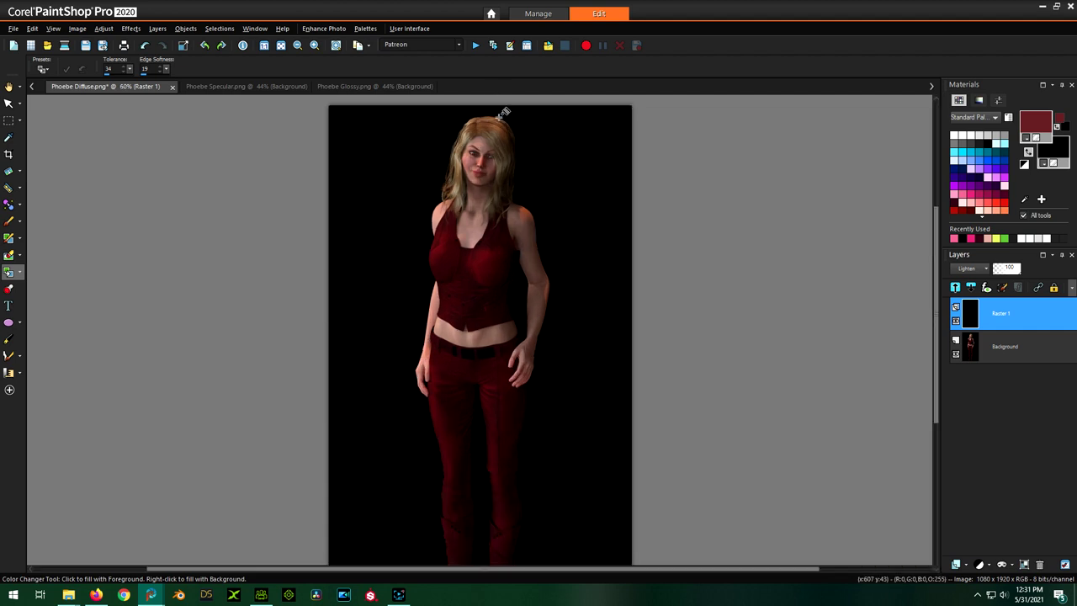
scroll(502, 112, "up", 1)
scroll(503, 112, "down", 1)
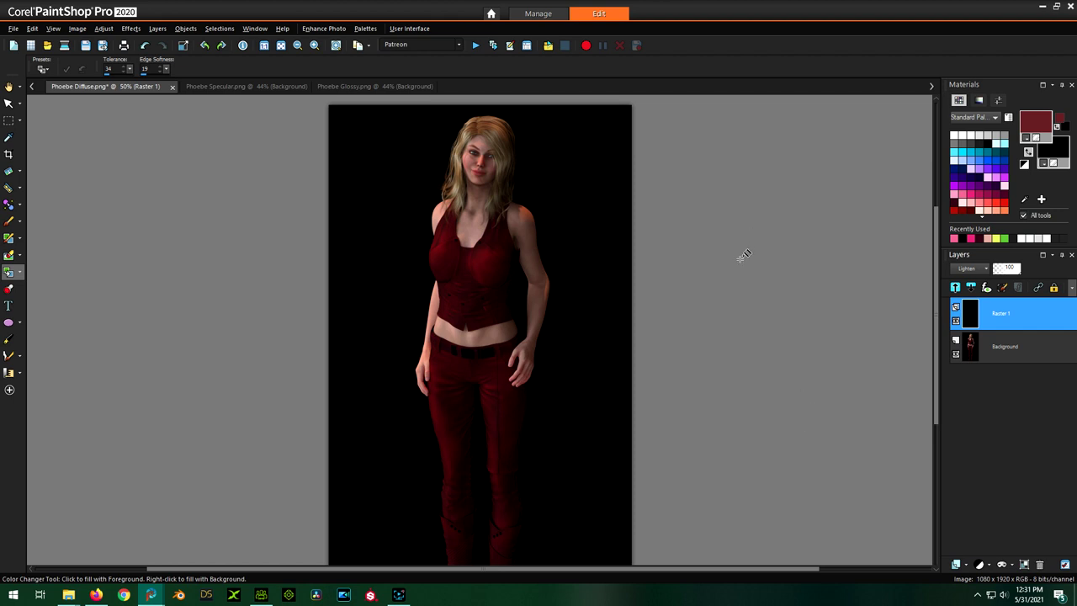
- Copy the Phoebe Glossy image and paste it into Phoebe Diffuse as new layer Raster 2
left_click(334, 87)
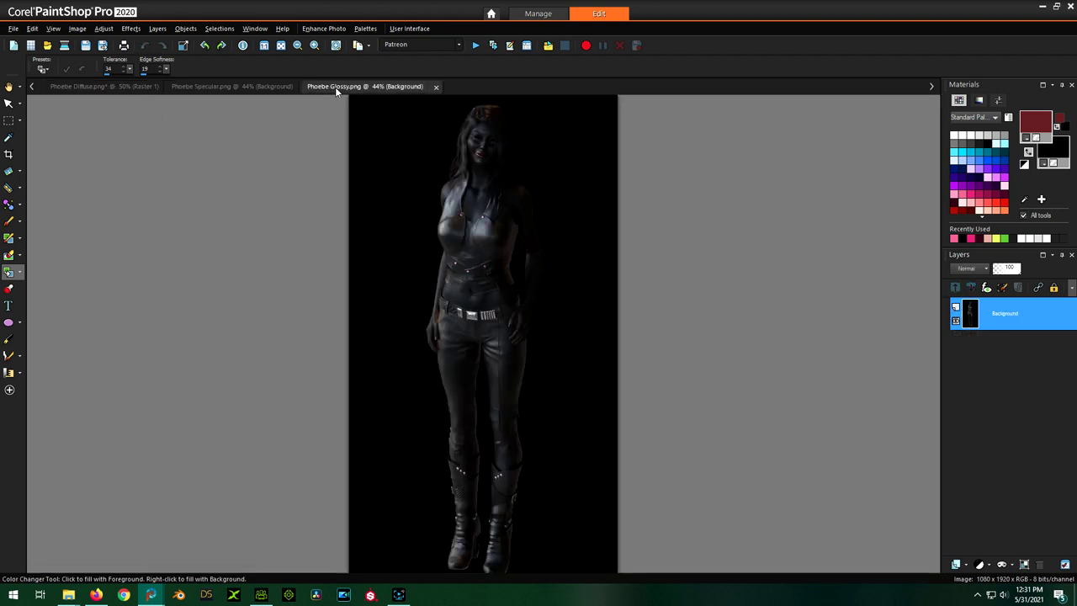
left_click(41, 30)
left_click(53, 143)
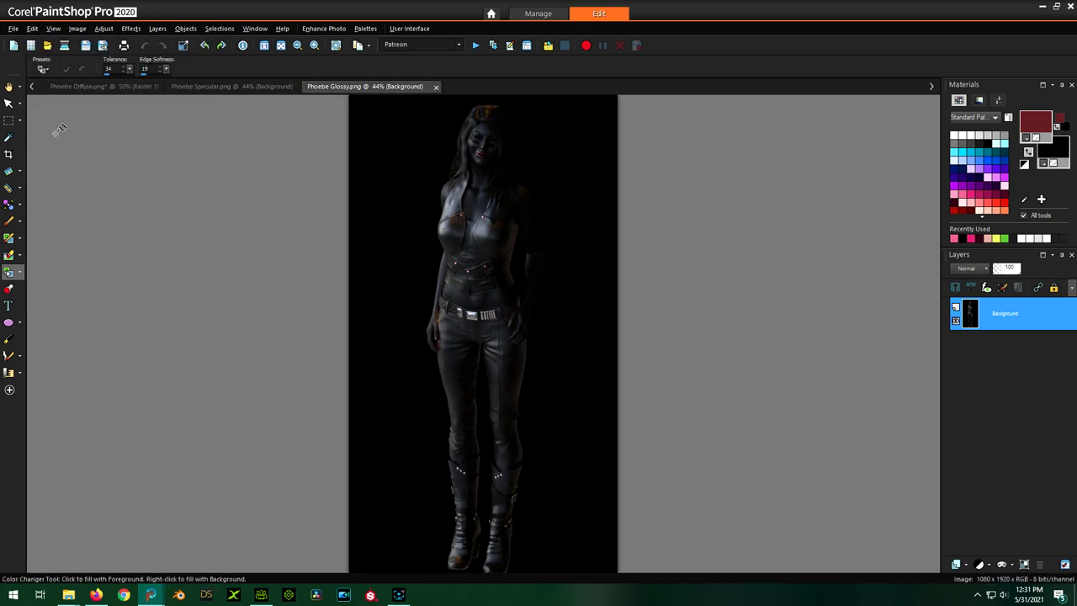
left_click(70, 88)
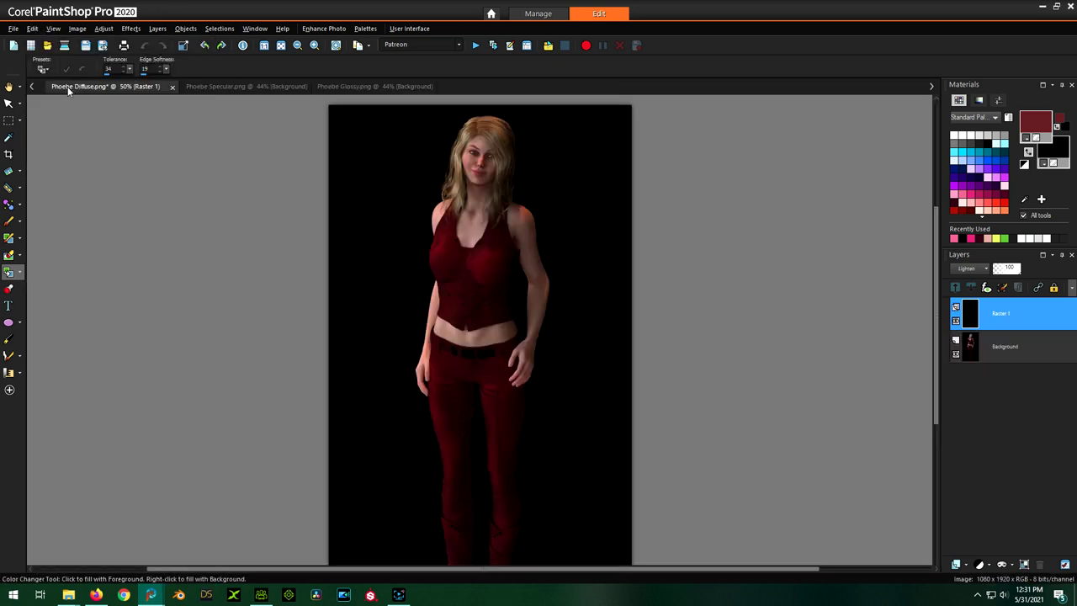
left_click(35, 29)
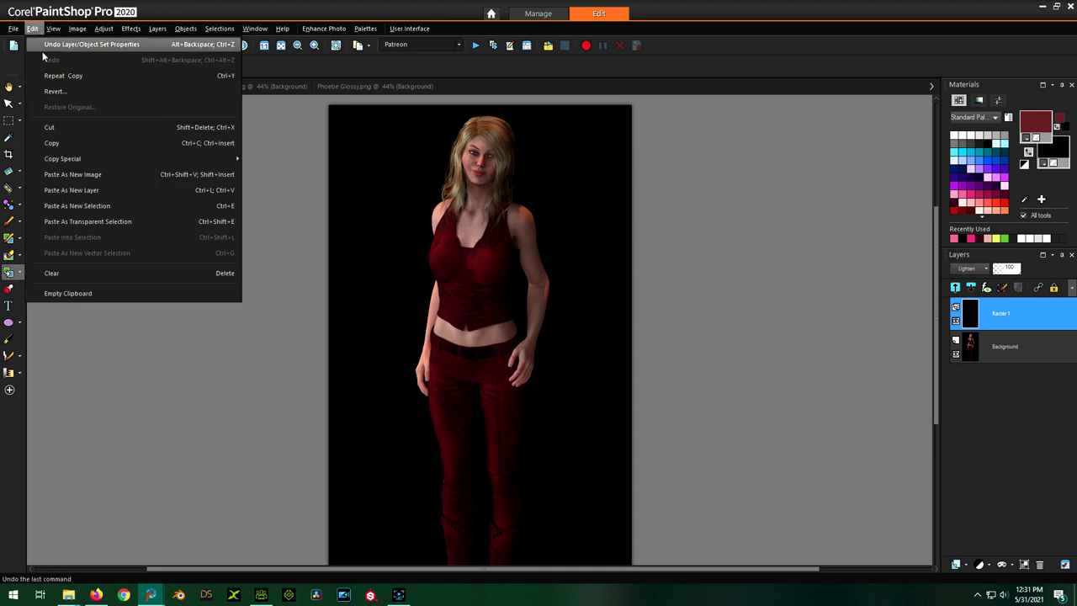
left_click(76, 190)
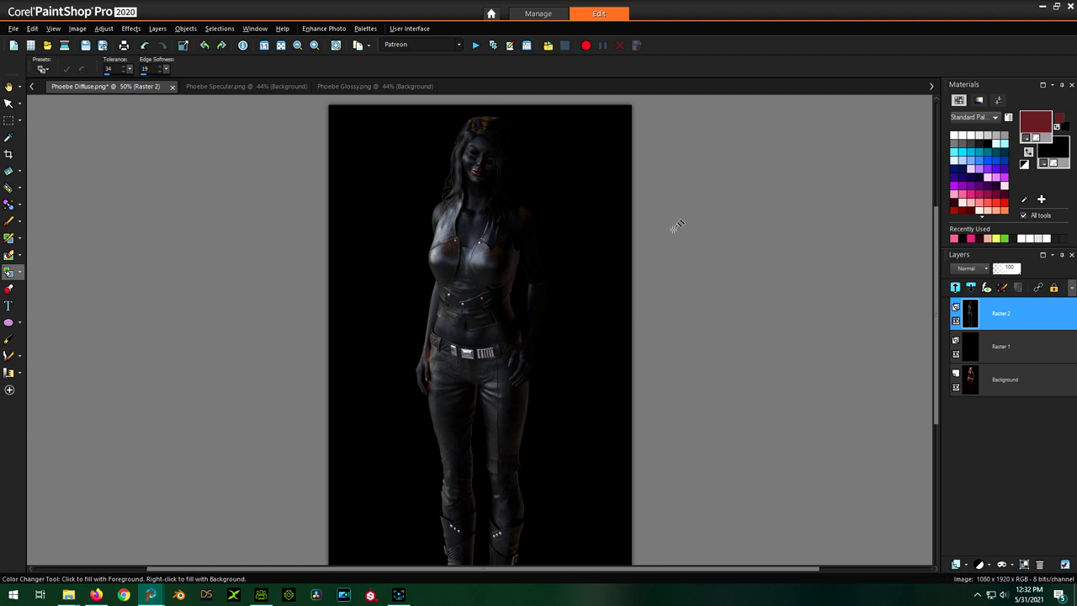
- Set the glossy Raster 2 layer's blend mode, trying Darken and scrolling on to Lighten
left_click(984, 268)
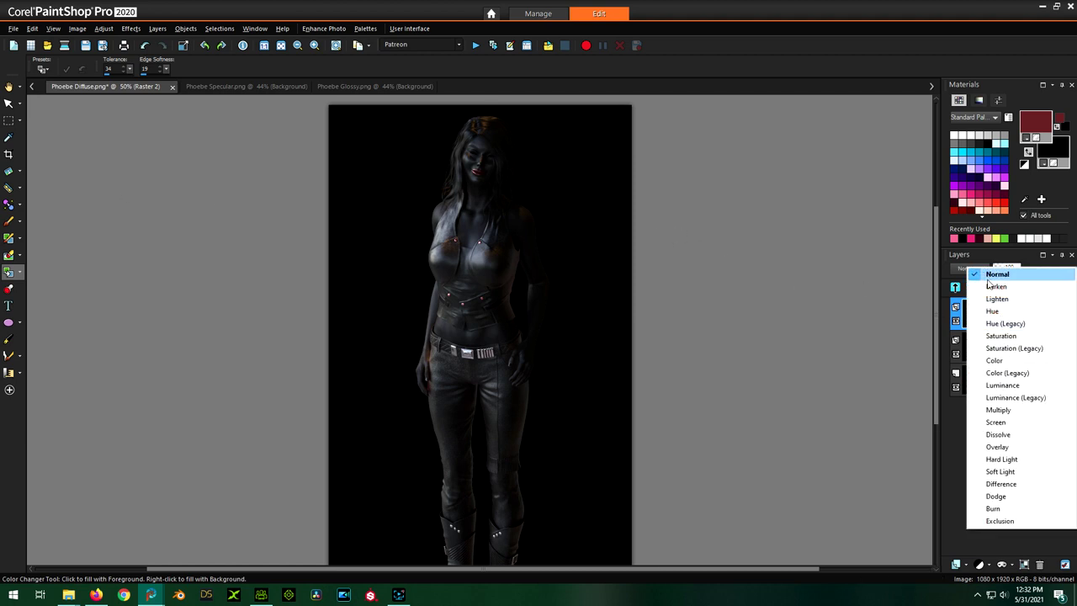
left_click(995, 286)
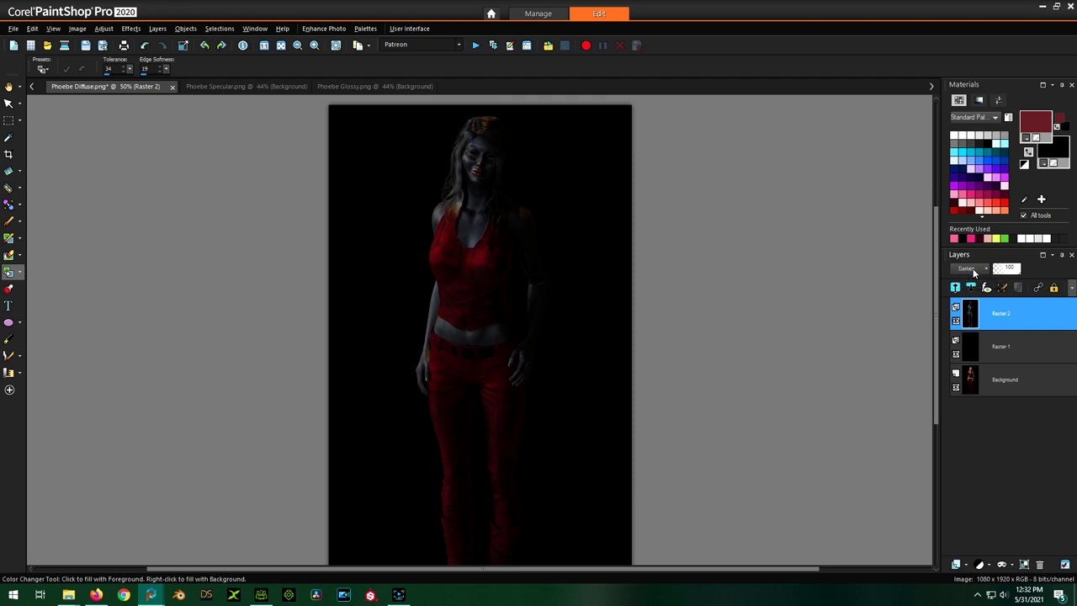
scroll(973, 272, "down", 1)
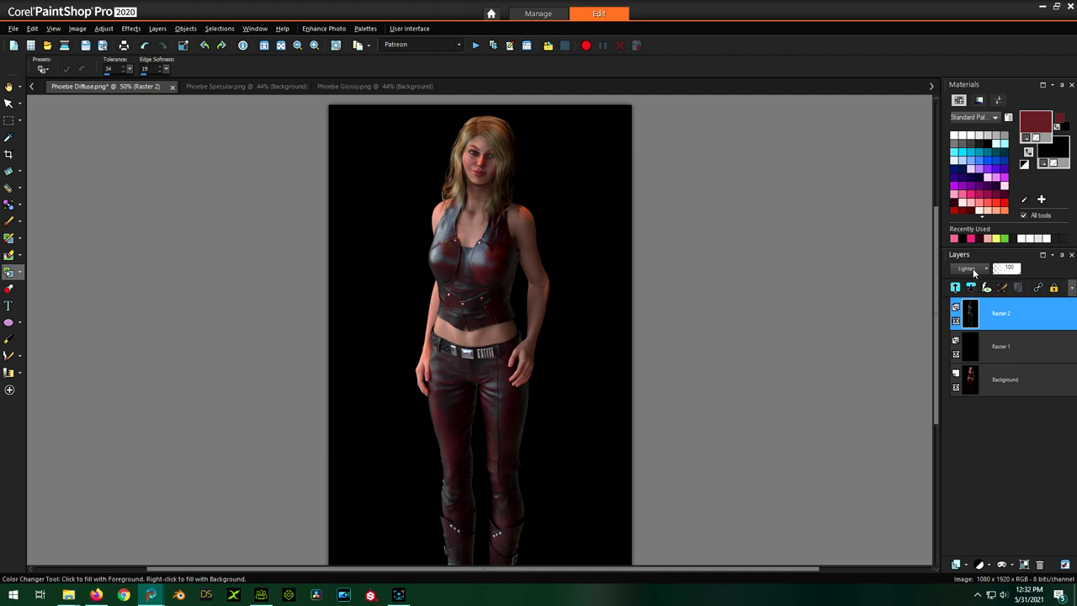
- Toggle Raster 2's visibility off and on twice to compare the sheen with plain red clothing
left_click(956, 322)
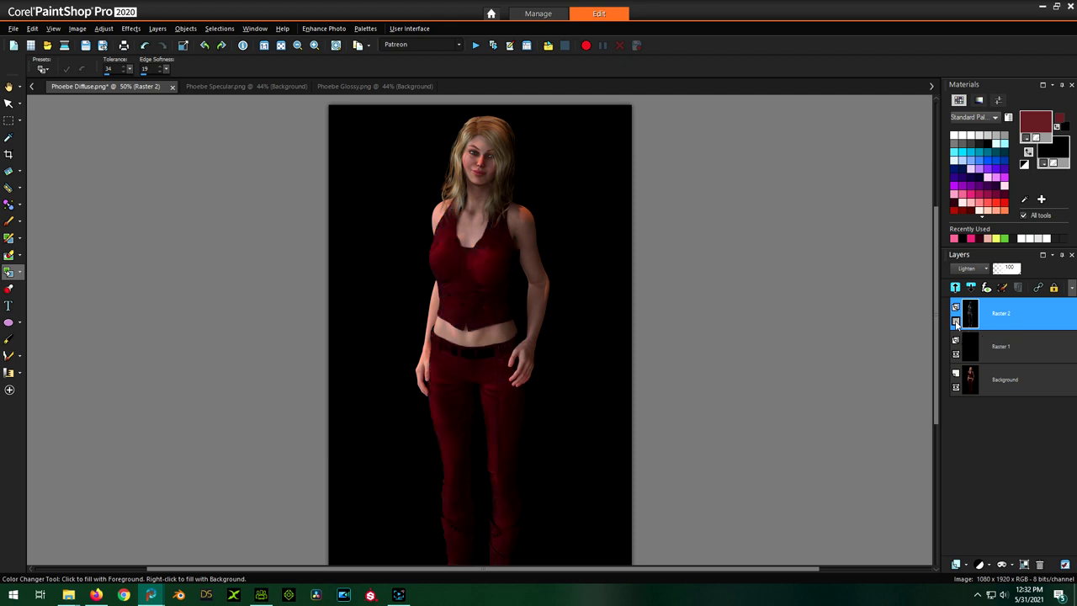
left_click(956, 323)
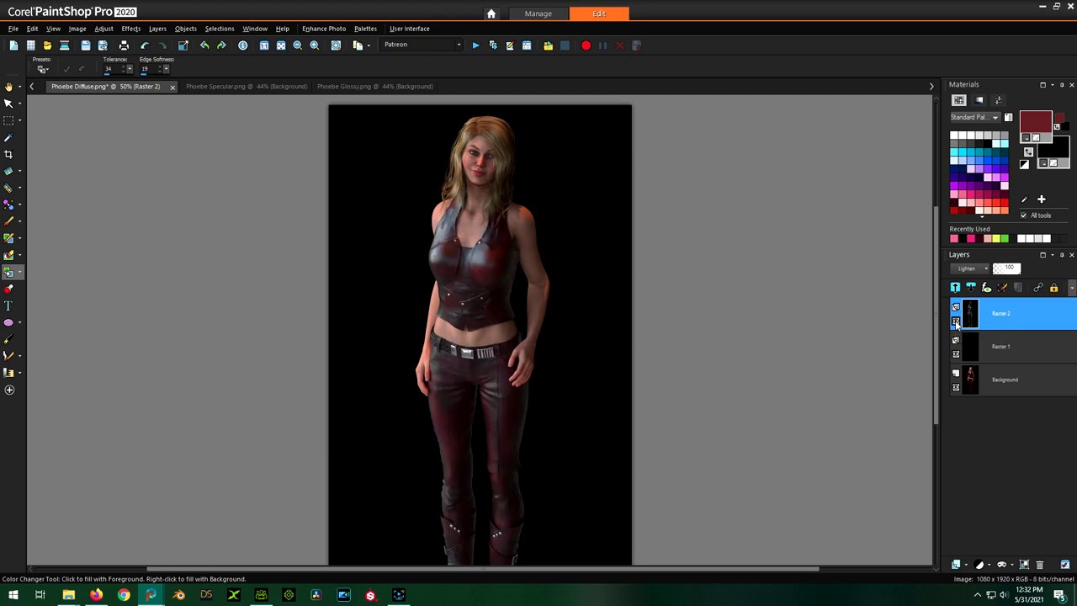
left_click(955, 322)
left_click(955, 322)
left_click(956, 322)
left_click(956, 323)
scroll(966, 274, "down", 1)
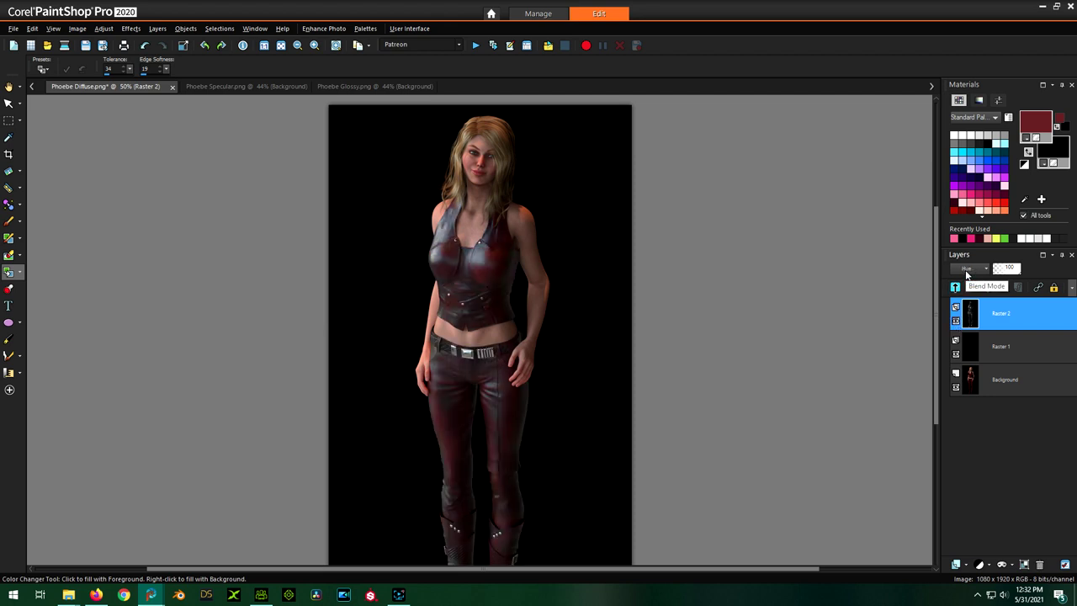
left_click(977, 281)
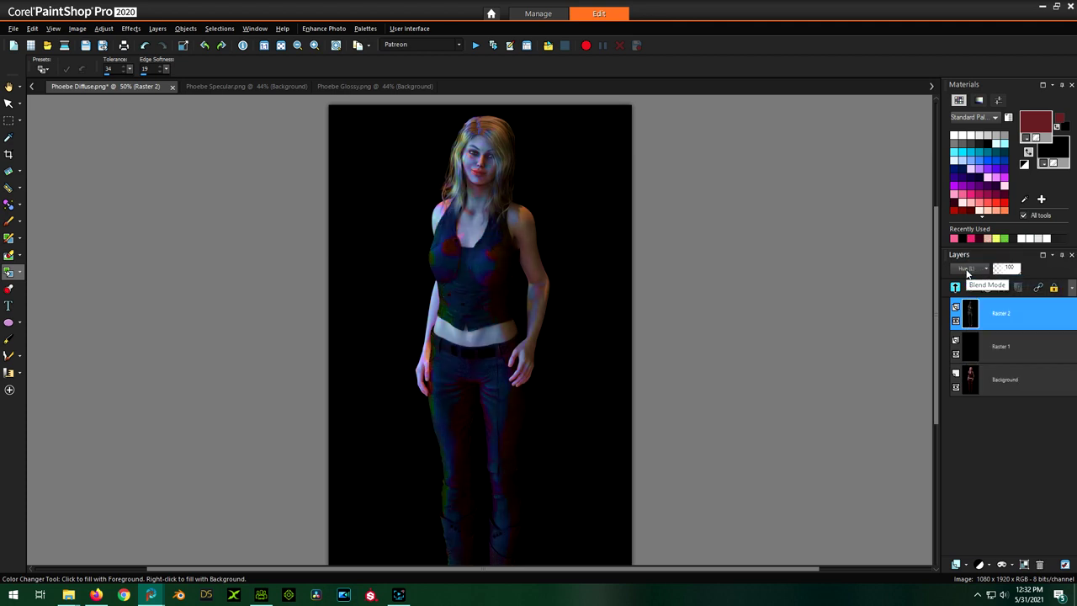
scroll(966, 272, "down", 1)
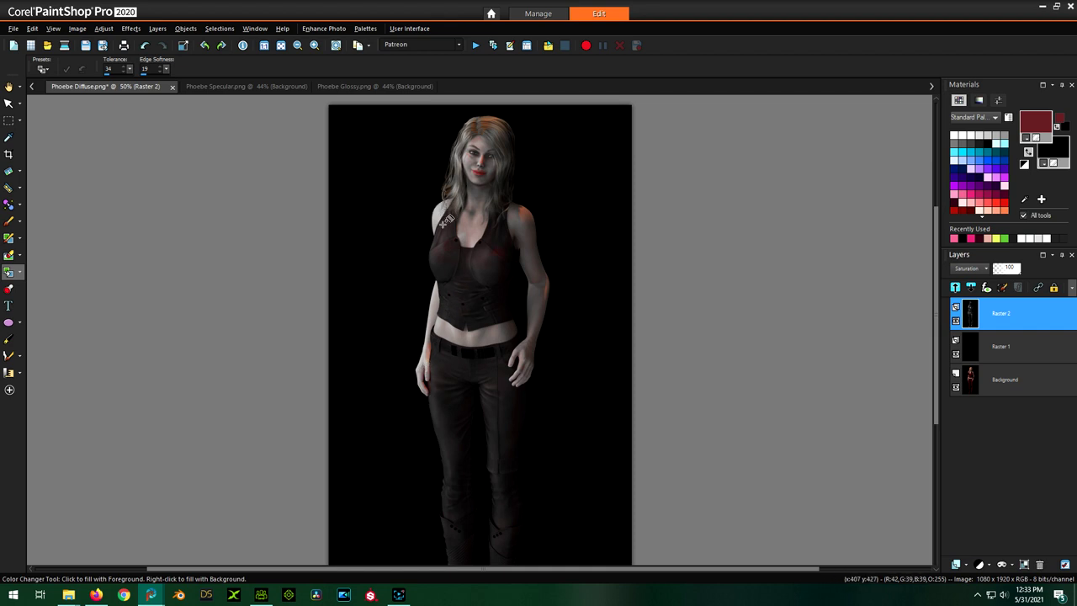
left_click(470, 179)
scroll(967, 269, "down", 1)
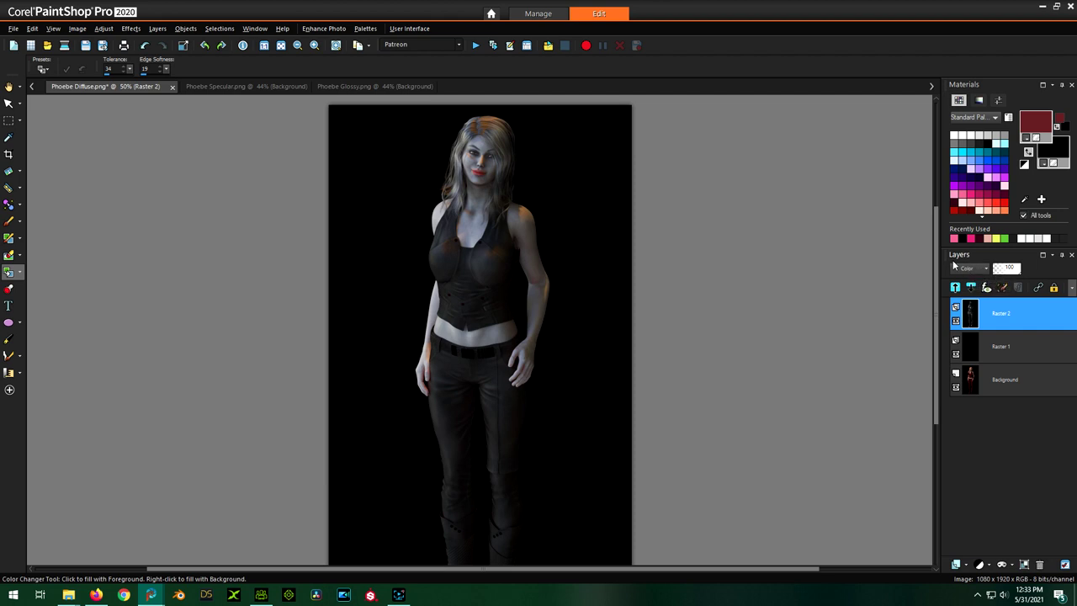
scroll(971, 271, "down", 1)
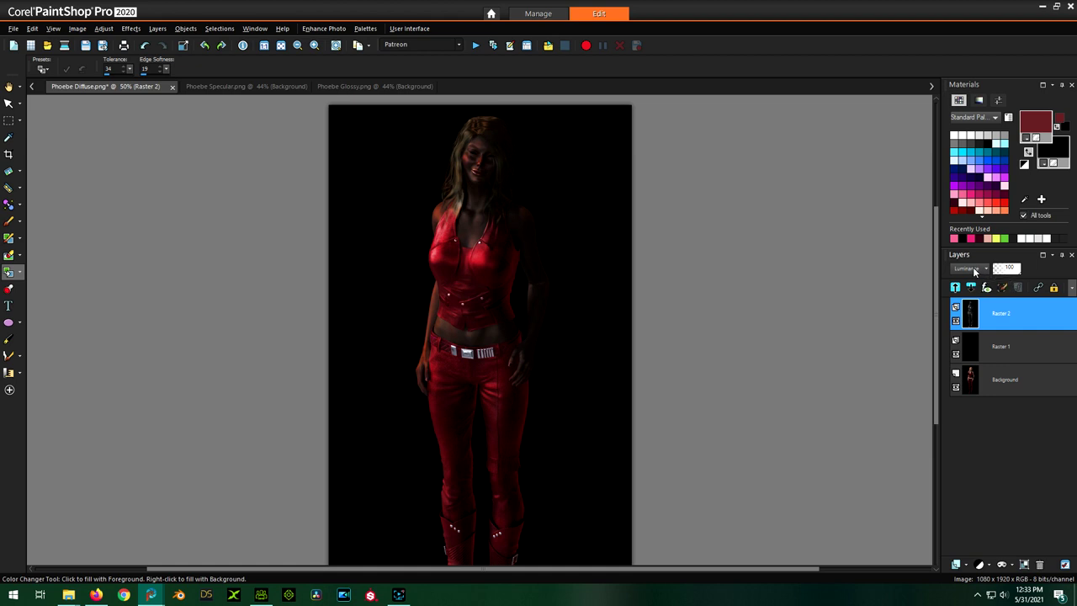
scroll(973, 271, "down", 1)
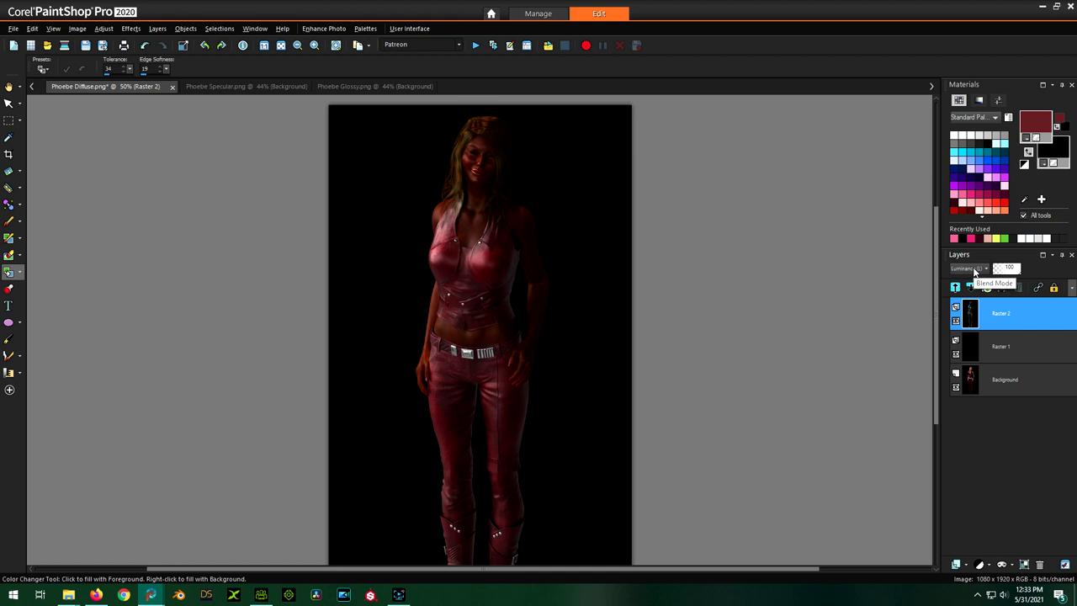
scroll(973, 271, "down", 1)
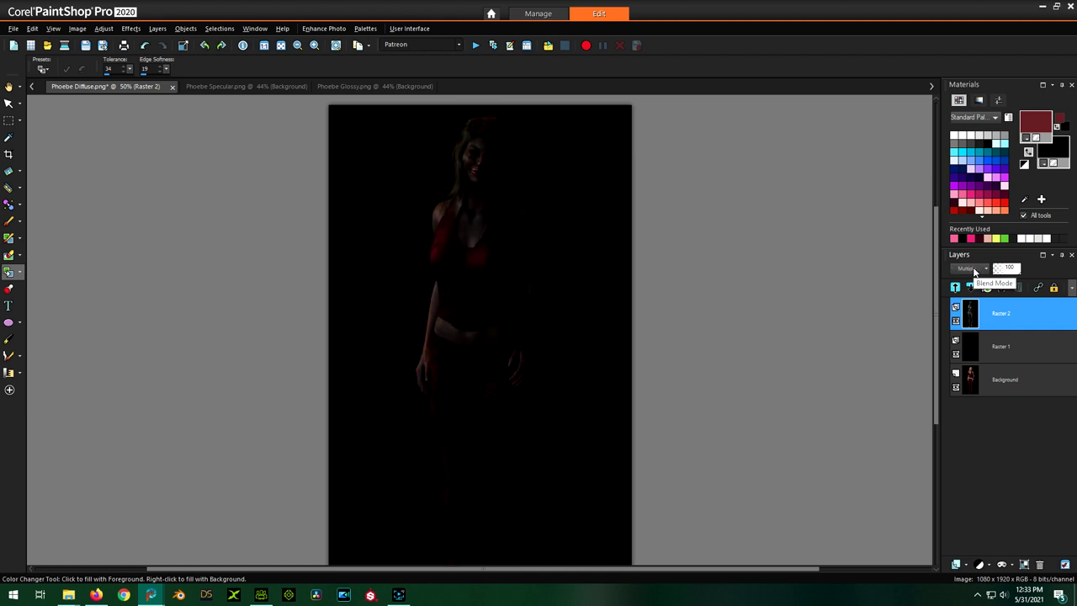
scroll(977, 271, "down", 1)
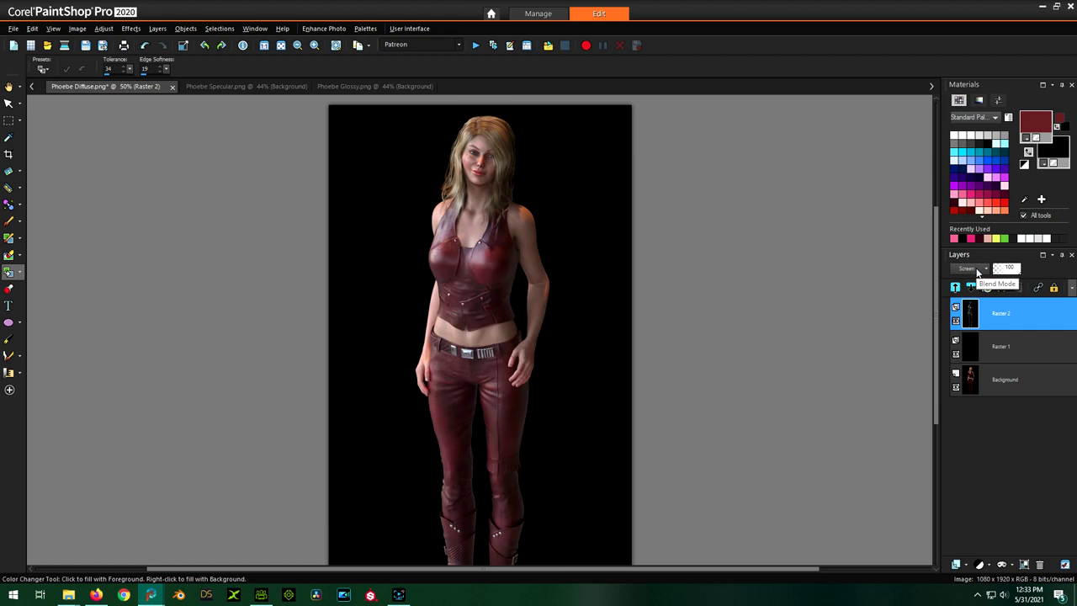
scroll(977, 272, "down", 1)
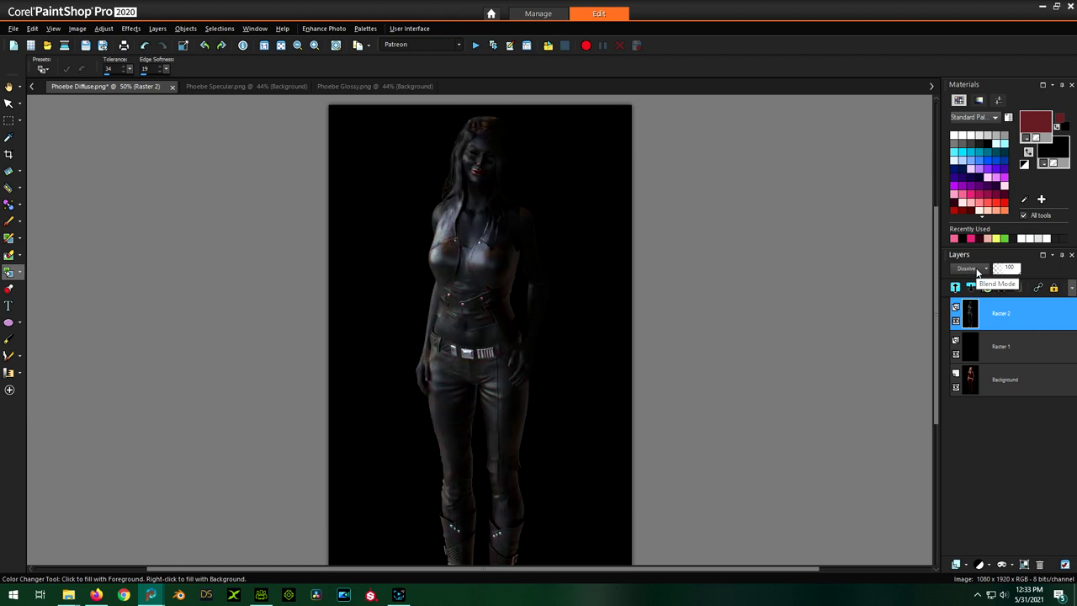
scroll(977, 272, "up", 1)
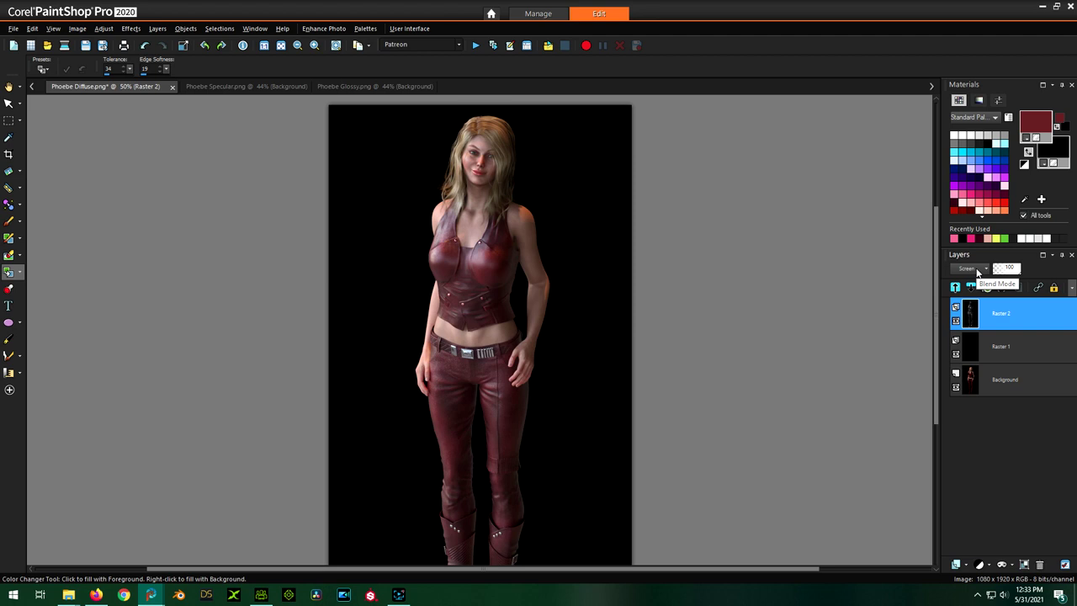
scroll(976, 272, "down", 1)
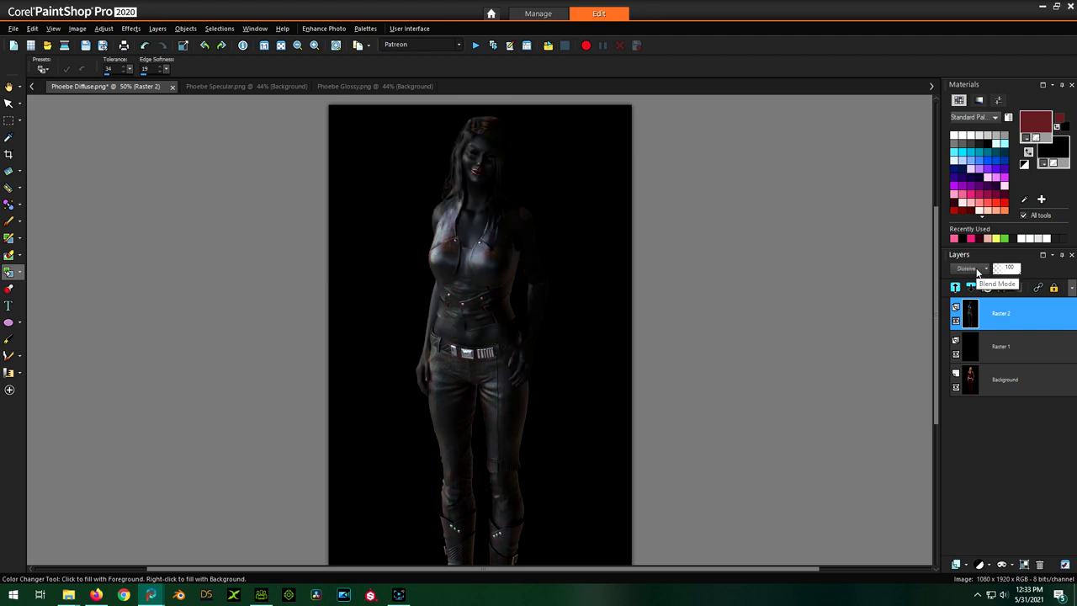
scroll(977, 272, "down", 1)
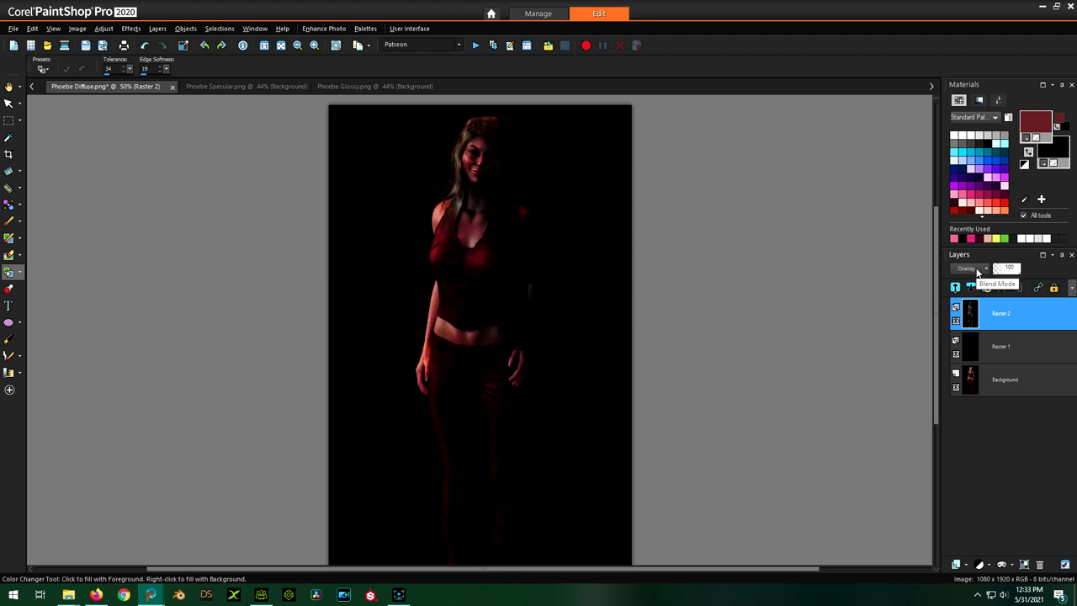
scroll(976, 272, "down", 1)
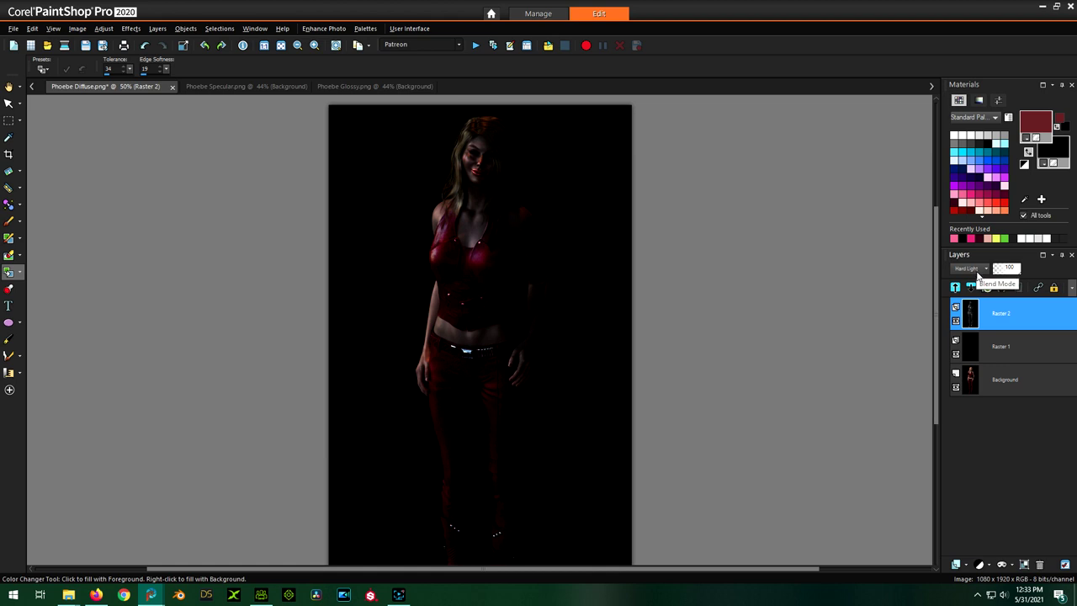
scroll(977, 274, "down", 1)
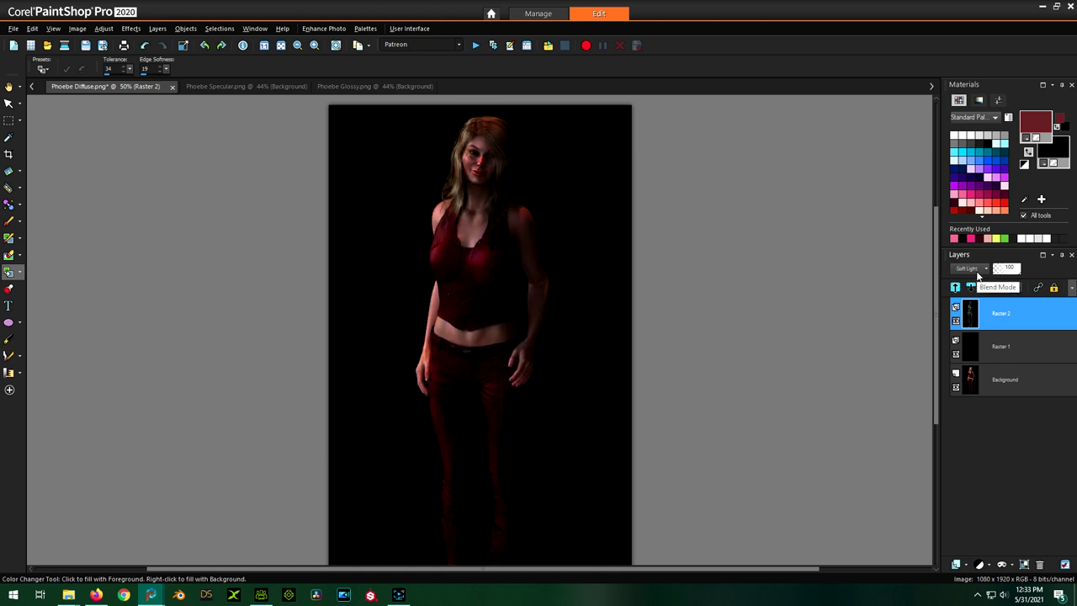
scroll(976, 274, "down", 1)
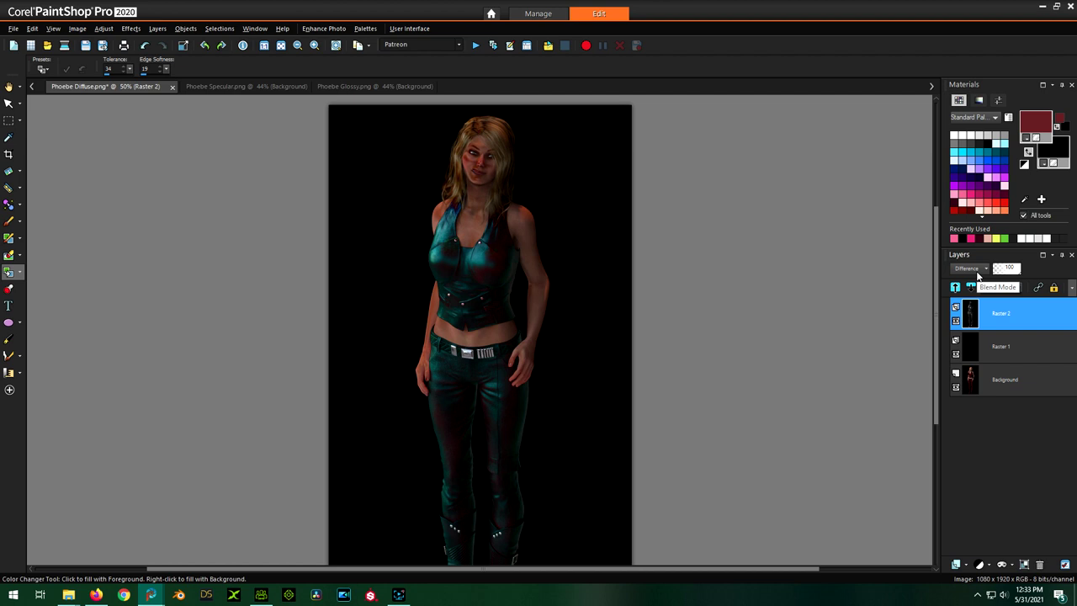
scroll(976, 274, "down", 1)
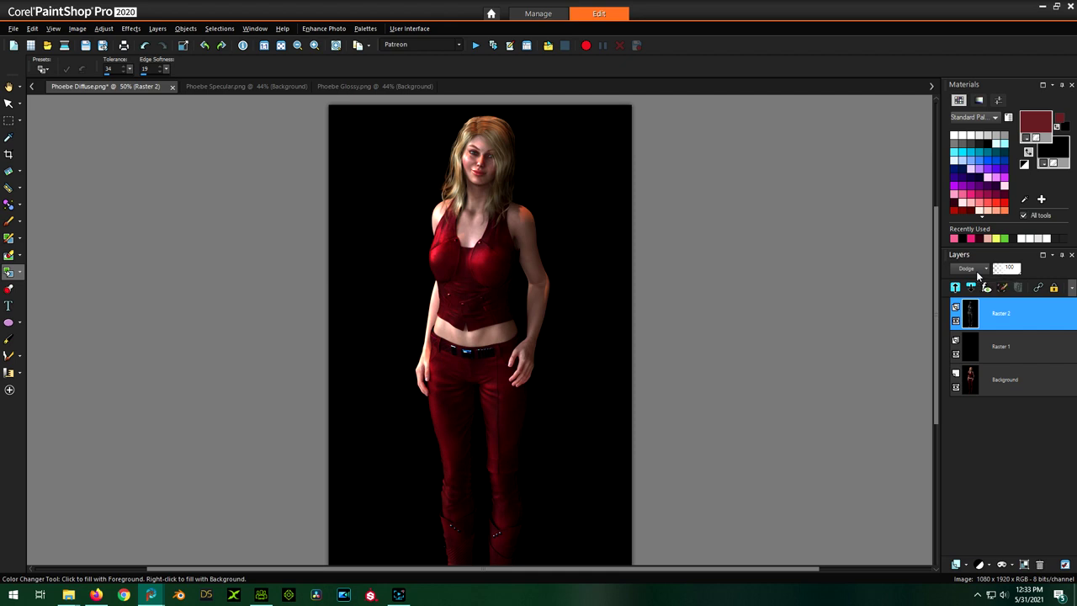
scroll(976, 274, "down", 1)
scroll(976, 274, "down", 1)
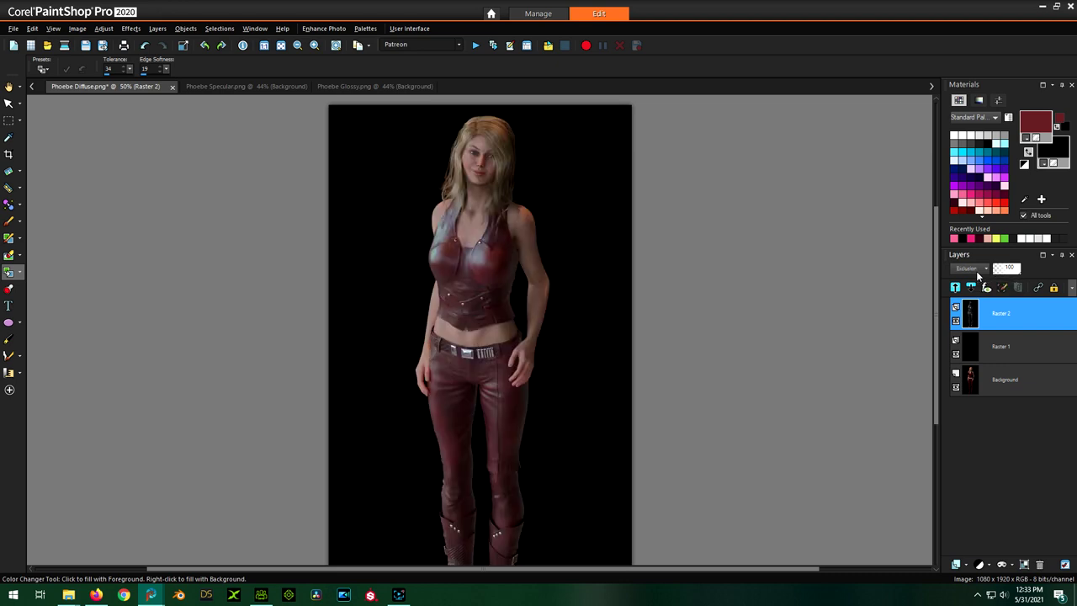
scroll(977, 274, "up", 1)
left_click(977, 275)
left_click(985, 269)
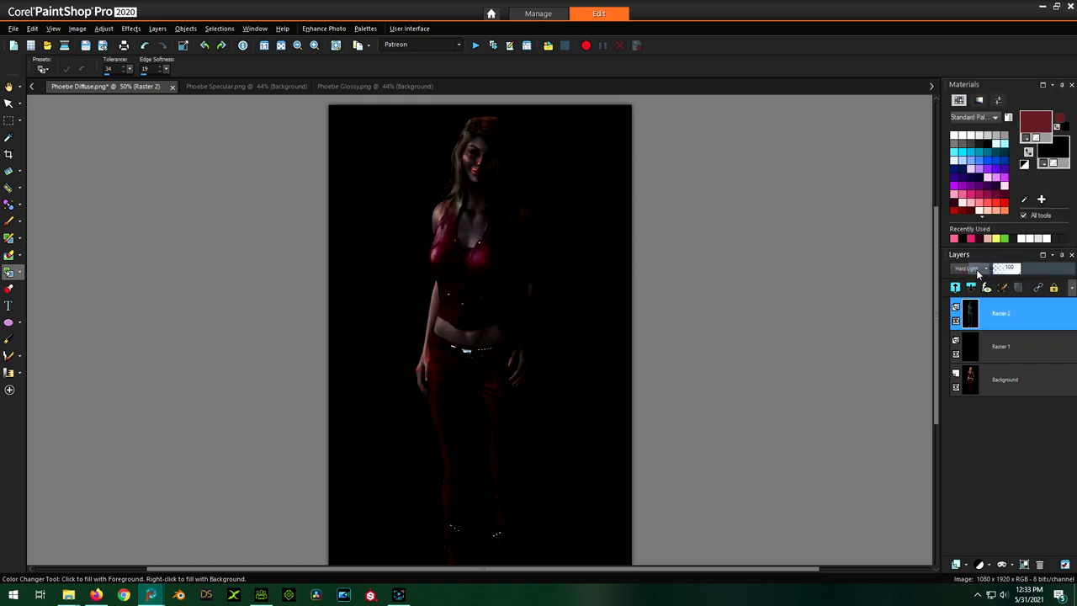
left_click(986, 270)
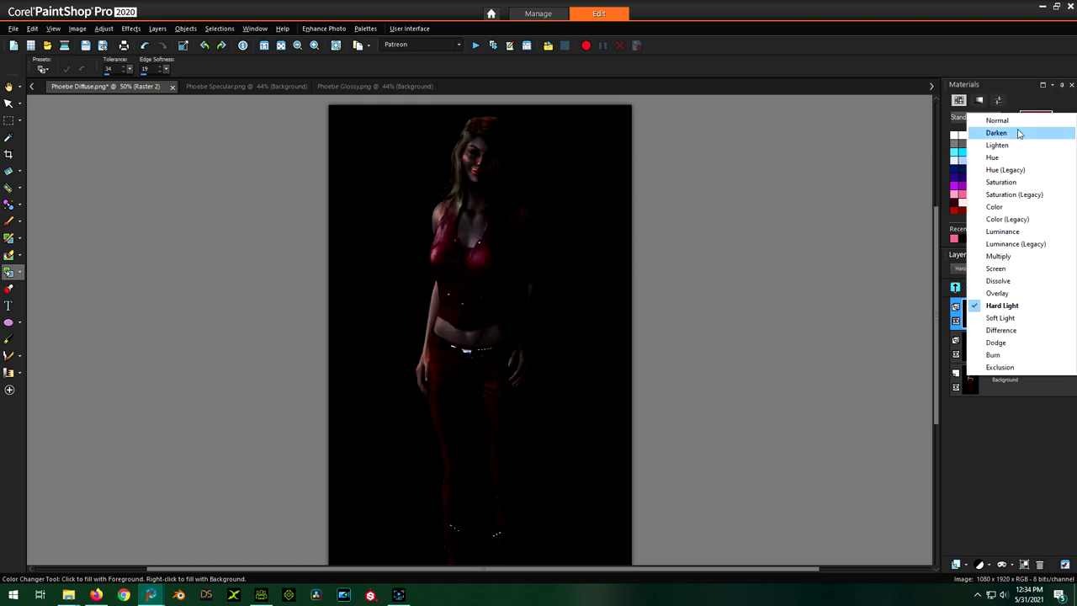
left_click(997, 144)
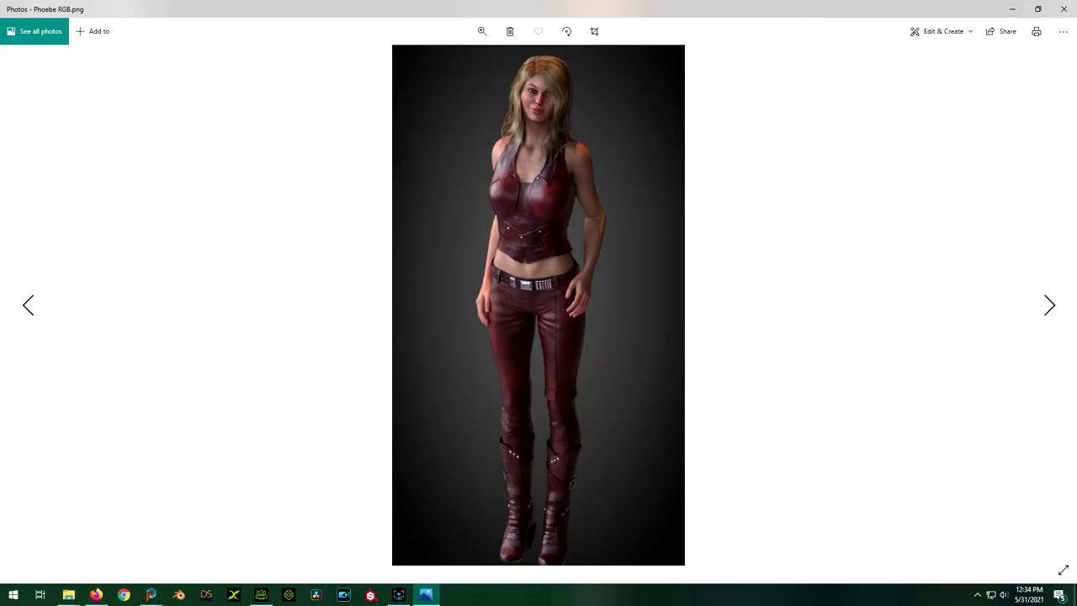
- Restore and narrow the Phoebe RGB Photos viewer, compare it beside the canvas, then drag it off screen
left_click(1037, 9)
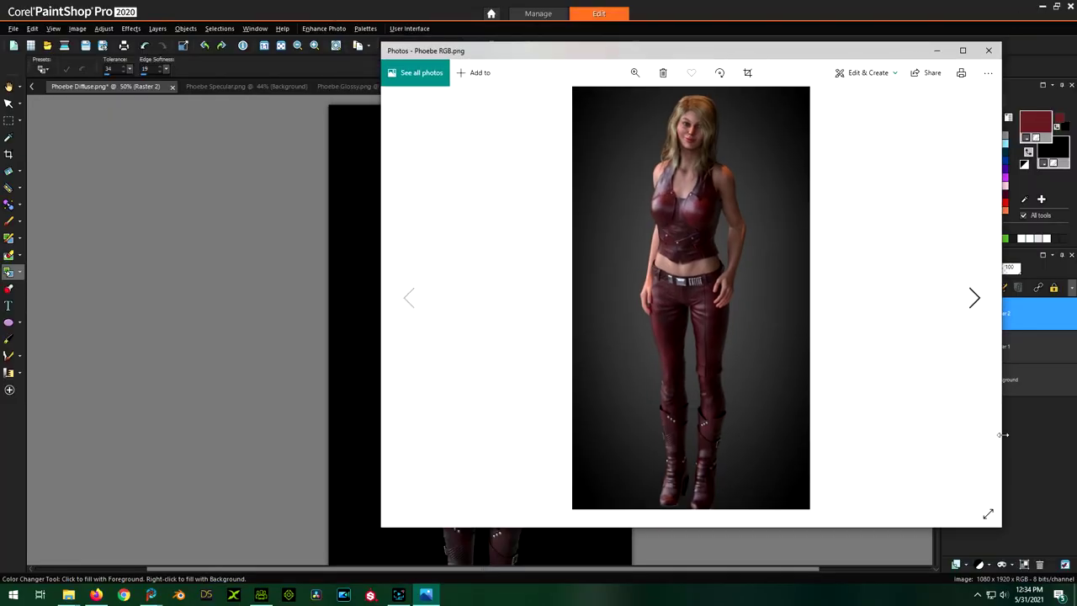
left_click_drag(1001, 368, 661, 370)
mouse_move(541, 53)
left_mouse_down()
mouse_move(744, 133)
mouse_move(762, 103)
left_mouse_up()
scroll(766, 223, "down", 1)
scroll(766, 224, "up", 1)
left_click_drag(769, 104, 778, 91)
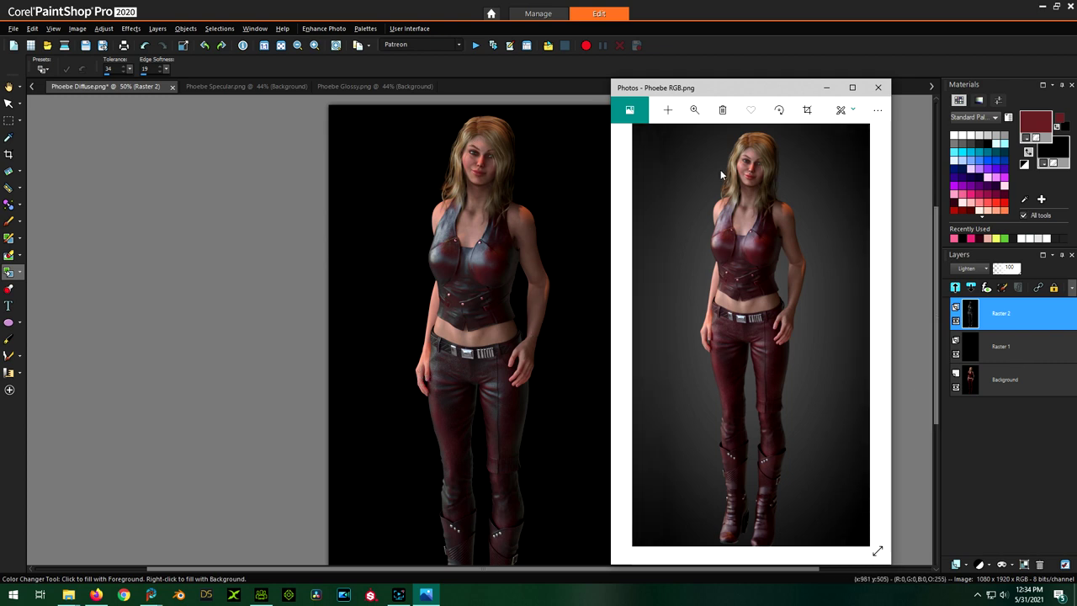
left_click_drag(764, 95, 1076, 92)
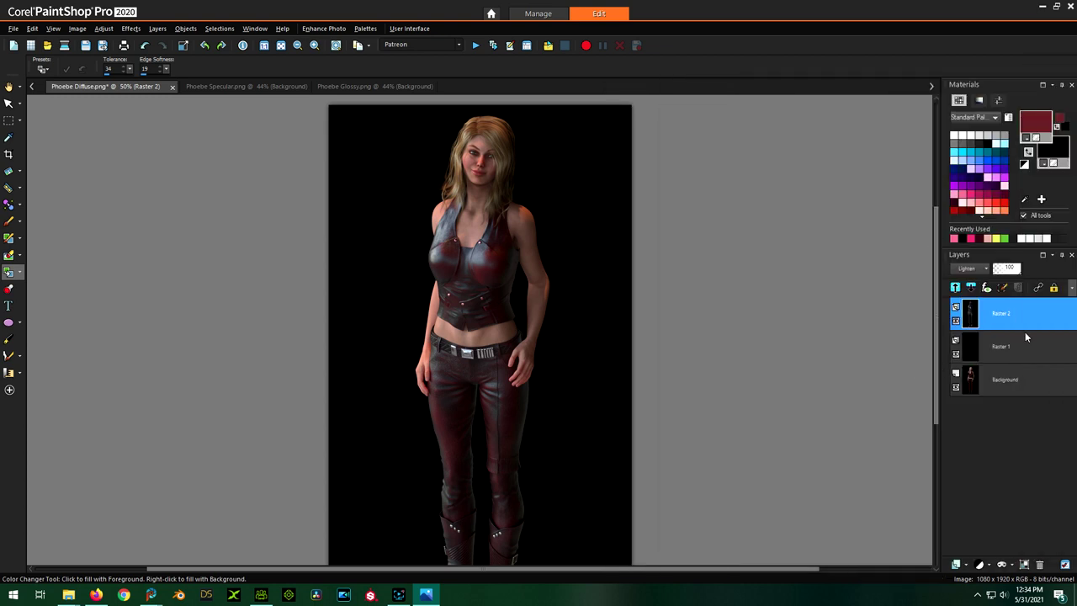
- Close Phoebe Diffuse.png without saving and switch to the Phoebe RGB.png image
left_click(171, 88)
key("Return")
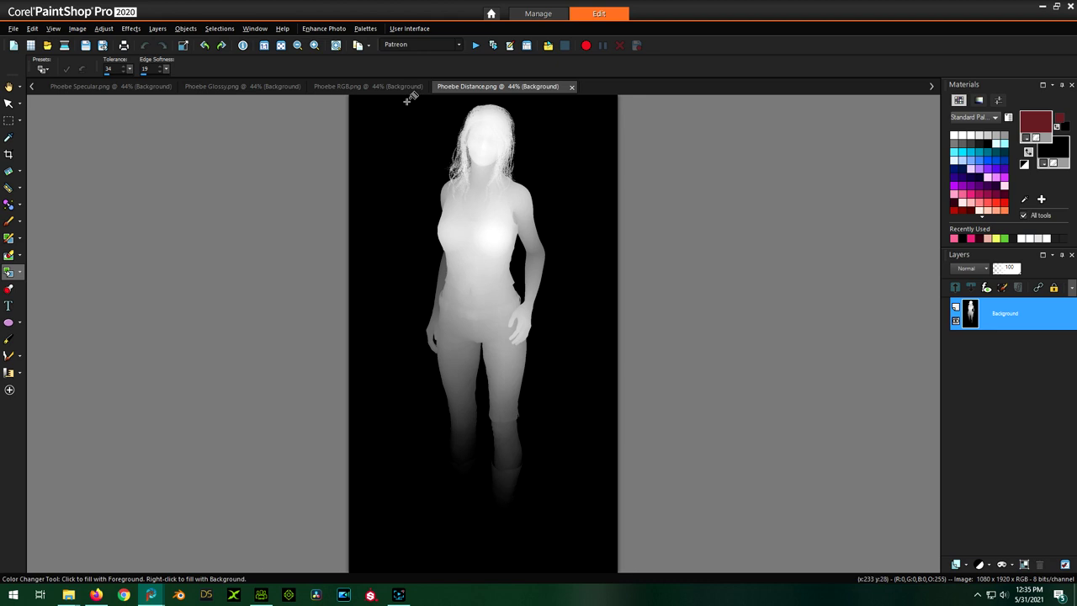
left_click(327, 87)
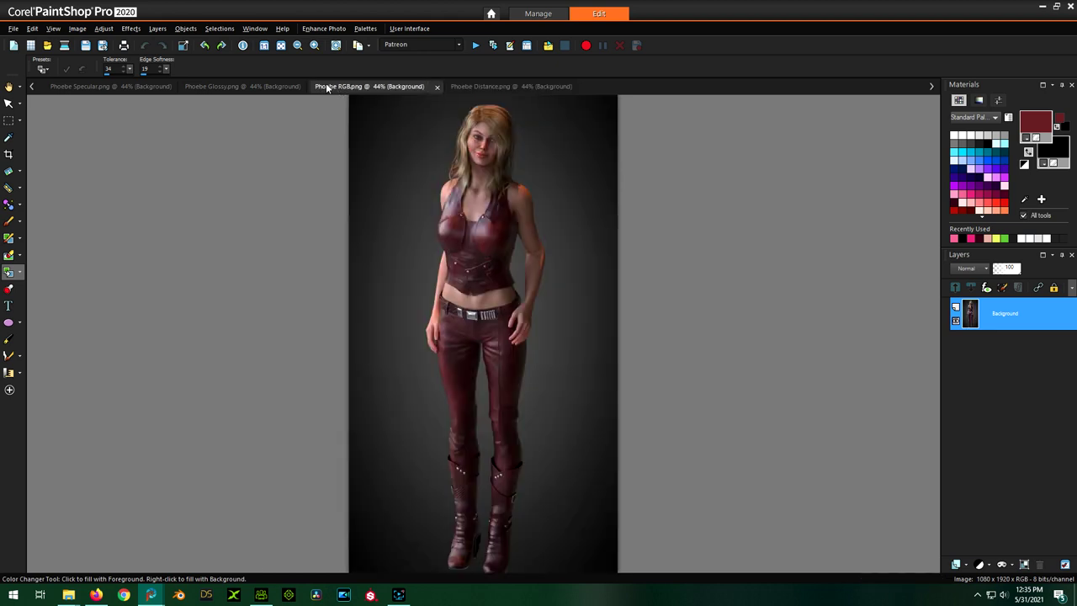
- Add a mask from image using Phoebe Distance.png as source with Source luminance
left_click(1002, 565)
left_click(1002, 568)
left_click(1009, 565)
left_click(1013, 548)
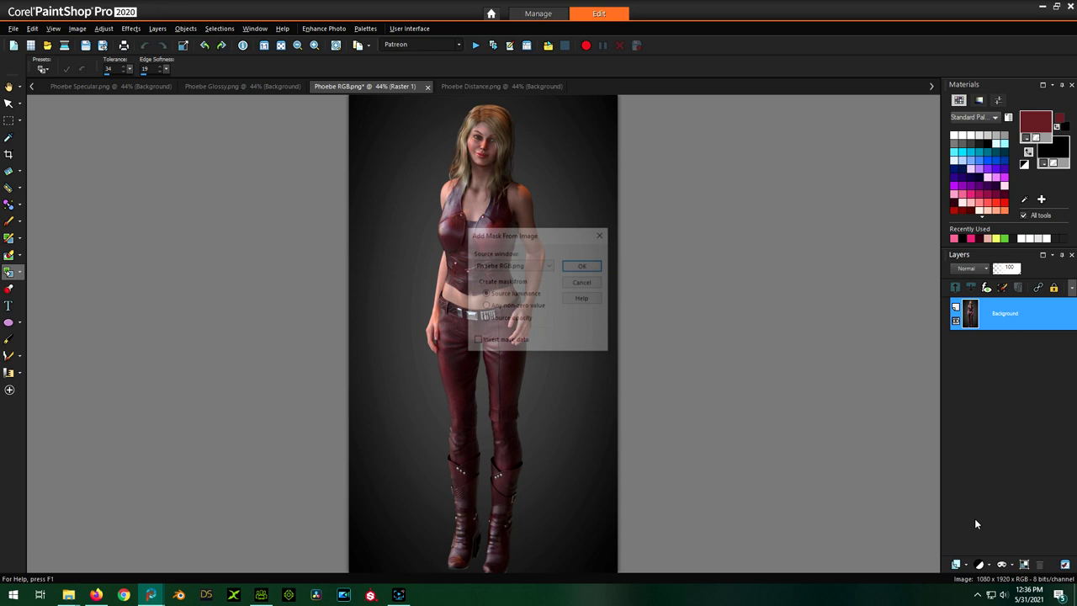
left_click(496, 266)
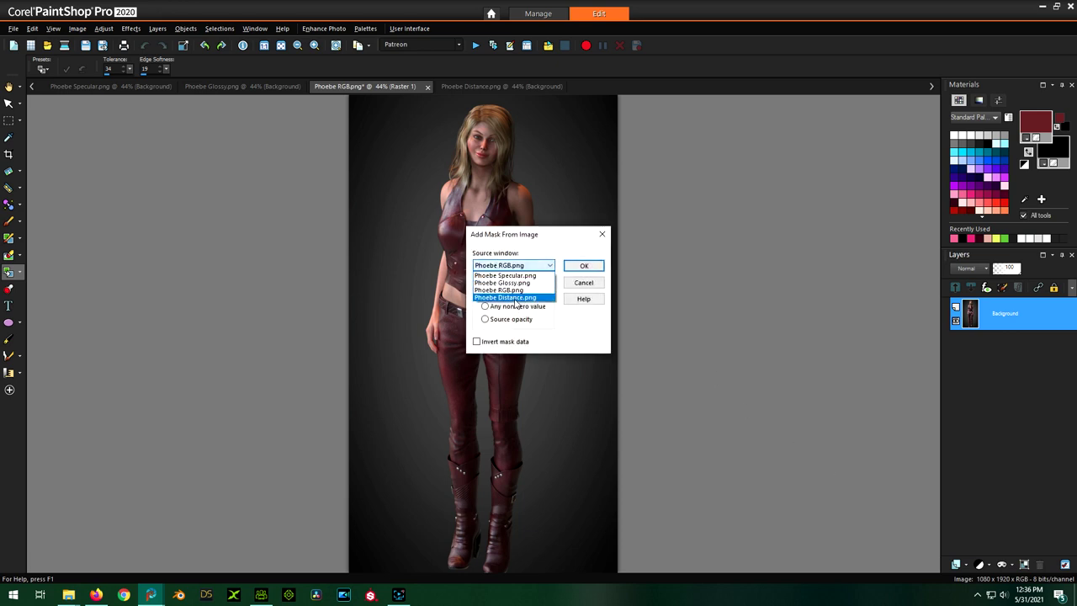
left_click(516, 298)
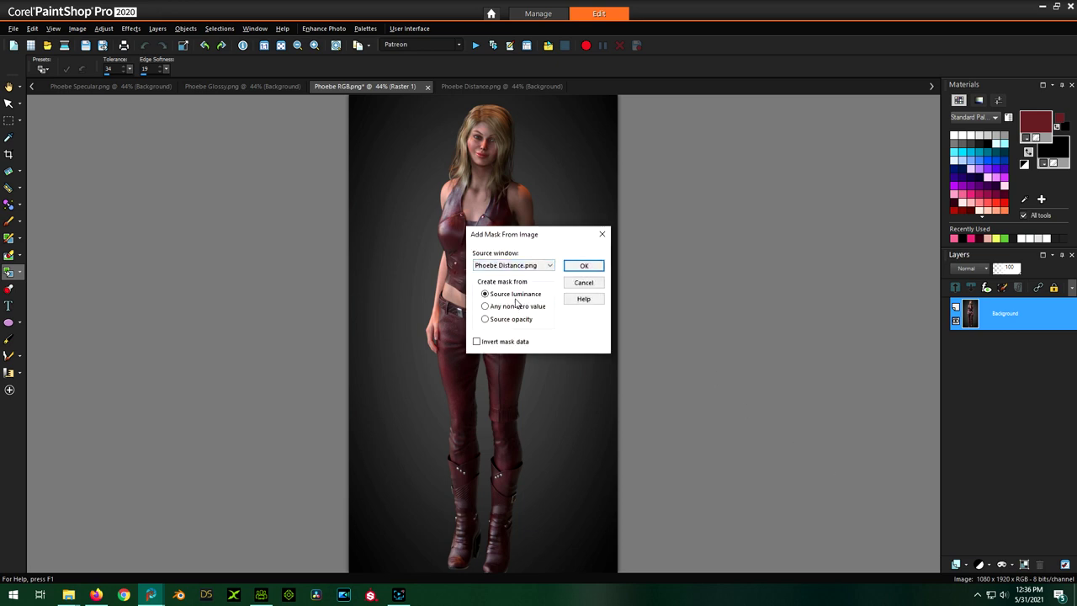
left_click(584, 266)
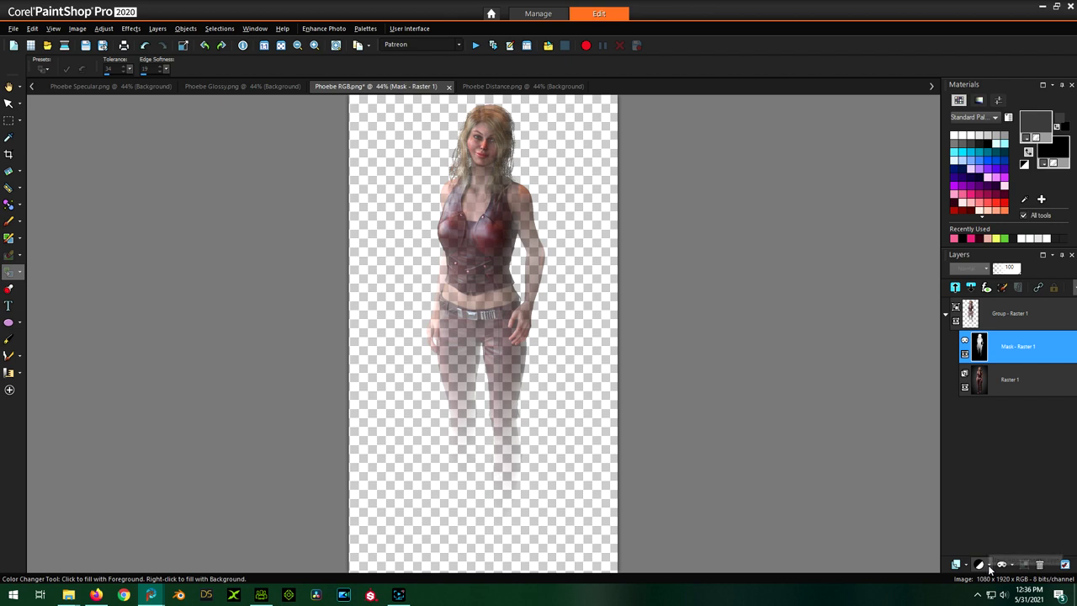
- Add a new raster layer named bg and move it to the bottom of the stack
left_click(956, 566)
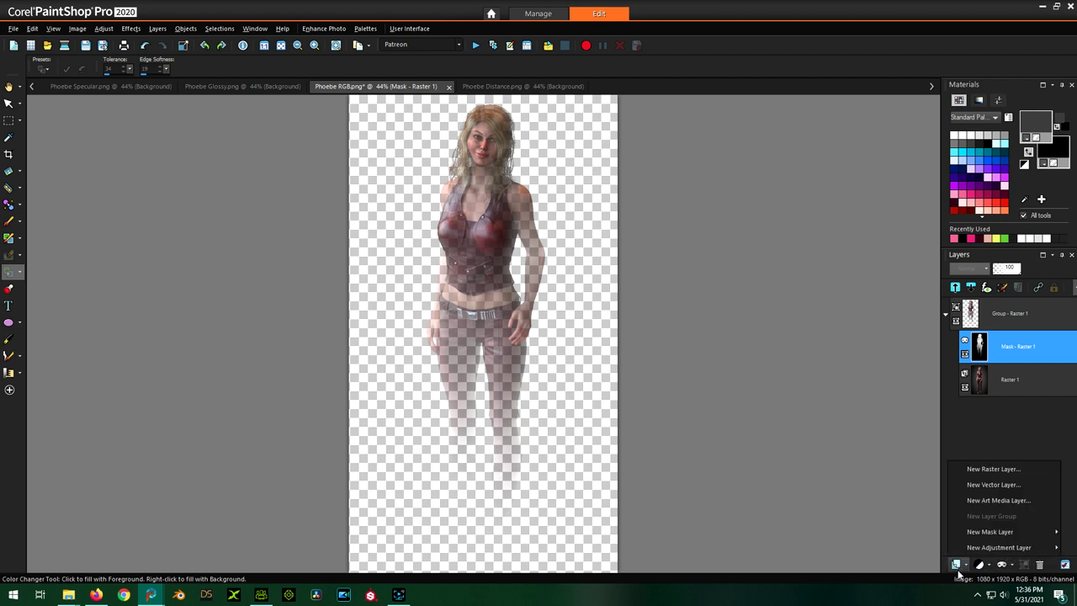
left_click(1003, 468)
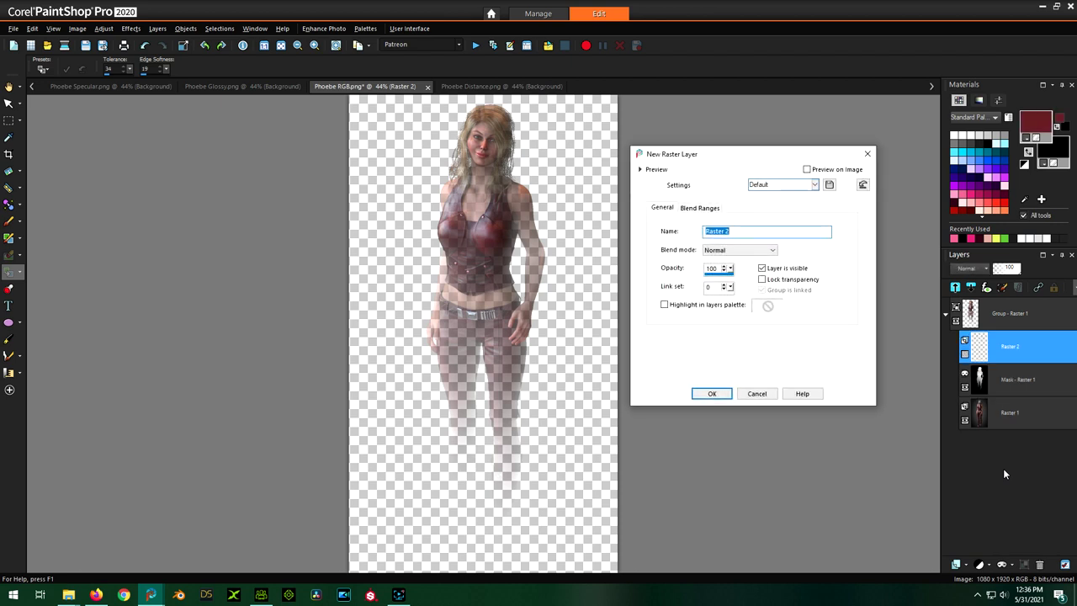
type("bg")
key("Return")
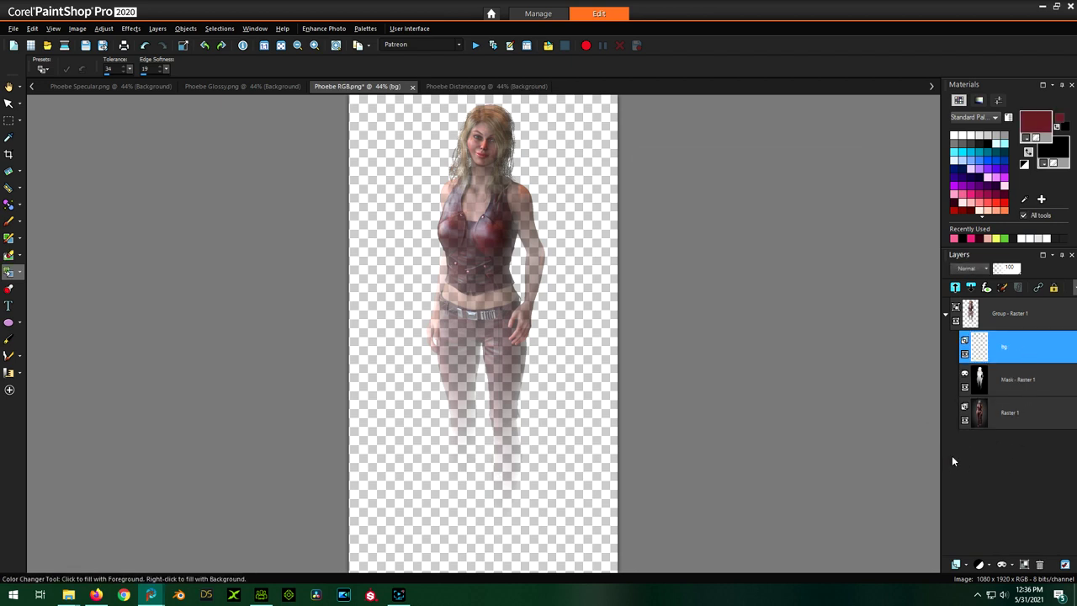
left_click_drag(1019, 355, 1023, 447)
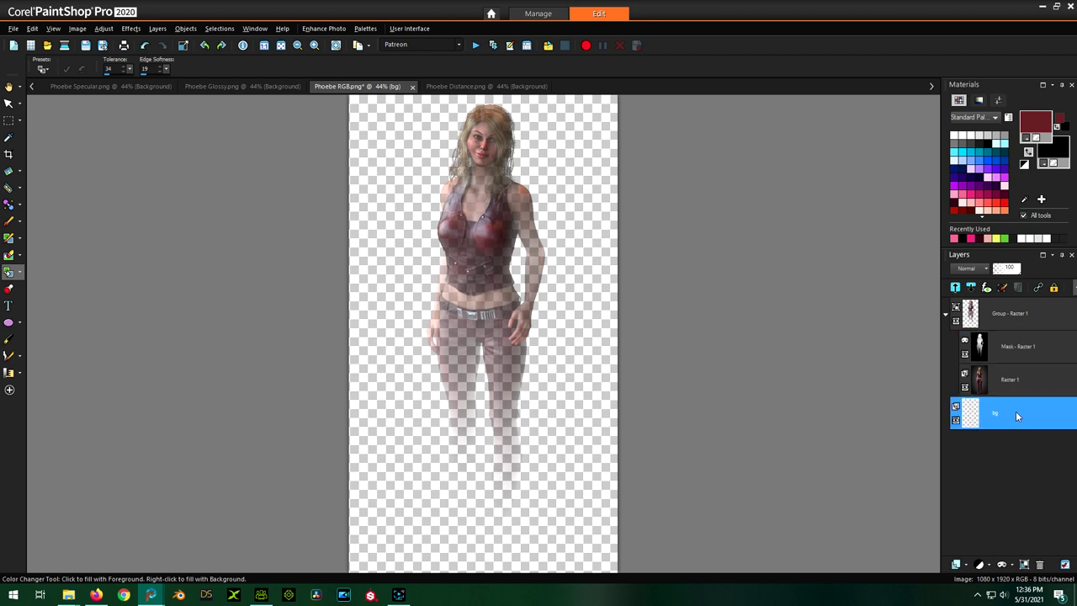
- Flood fill the bg layer with black, then temporarily disable the mask to compare
left_click(20, 238)
left_click(21, 240)
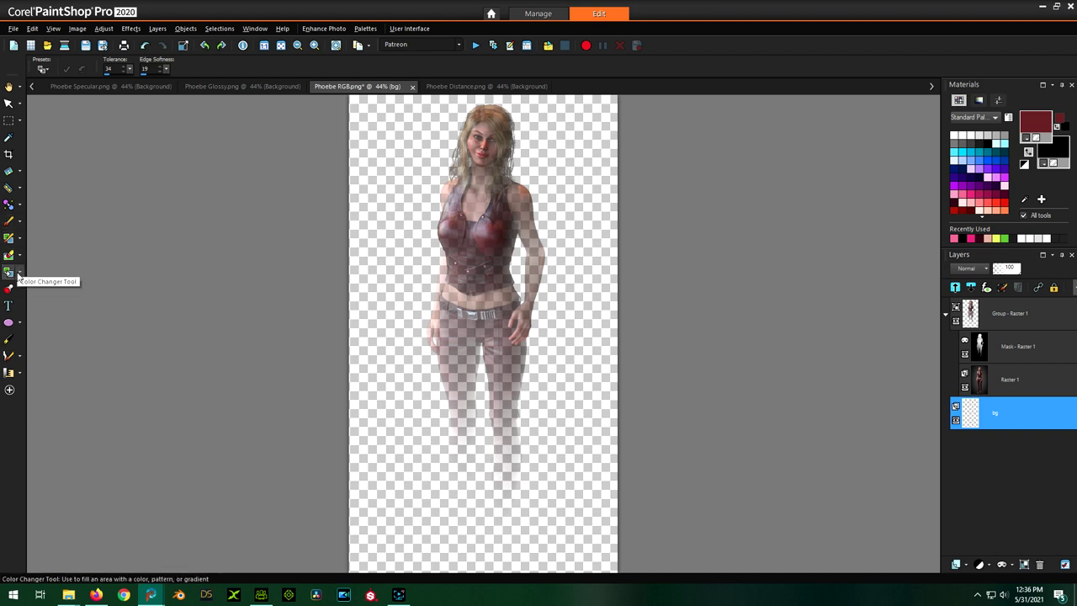
left_click(20, 273)
left_click(51, 273)
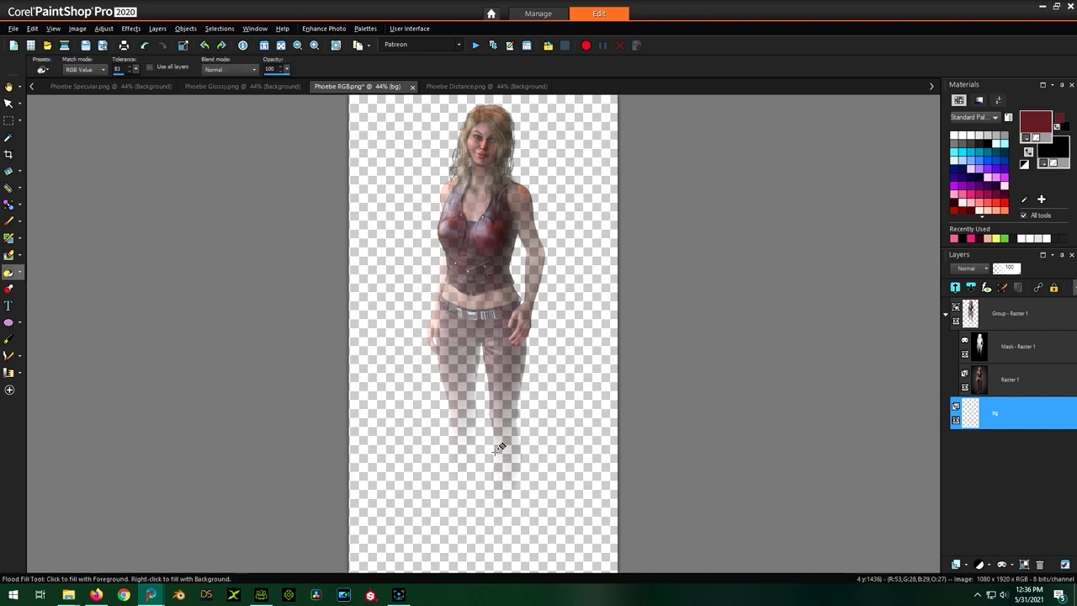
left_click(562, 447)
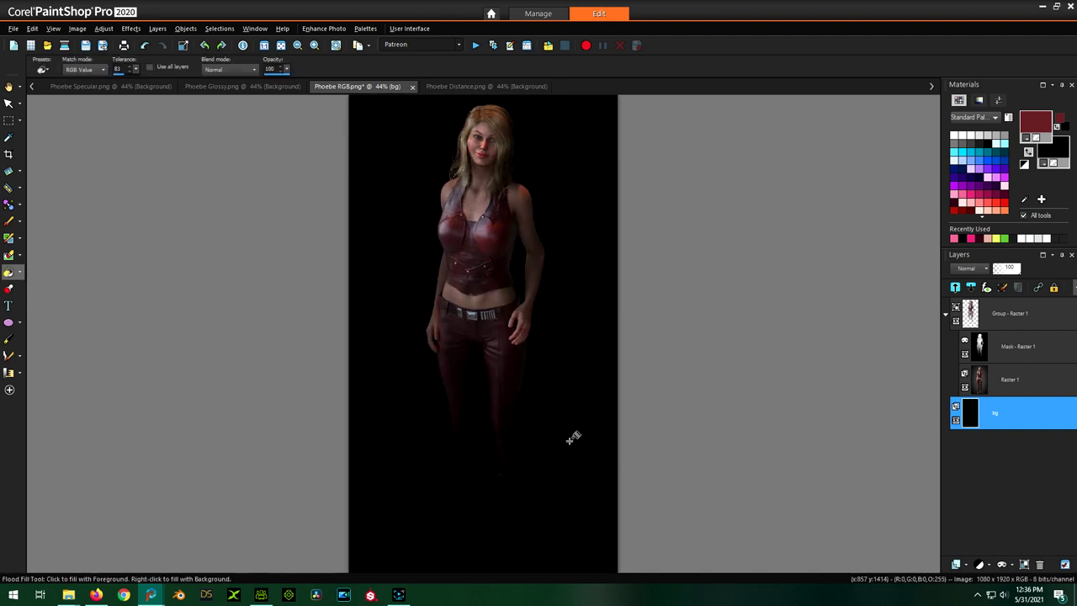
left_click(966, 354)
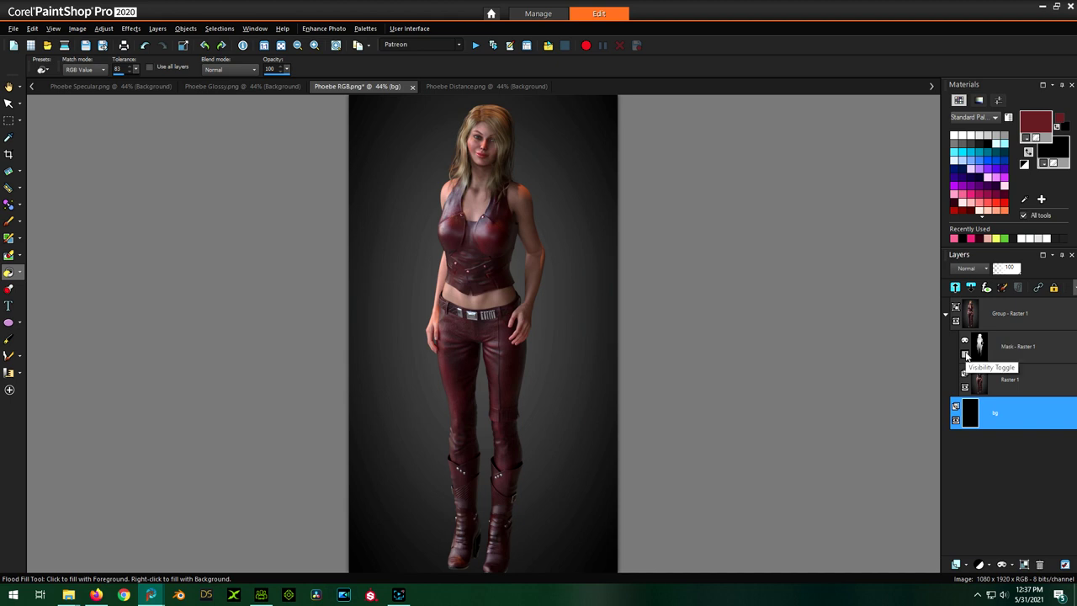
left_click(965, 355)
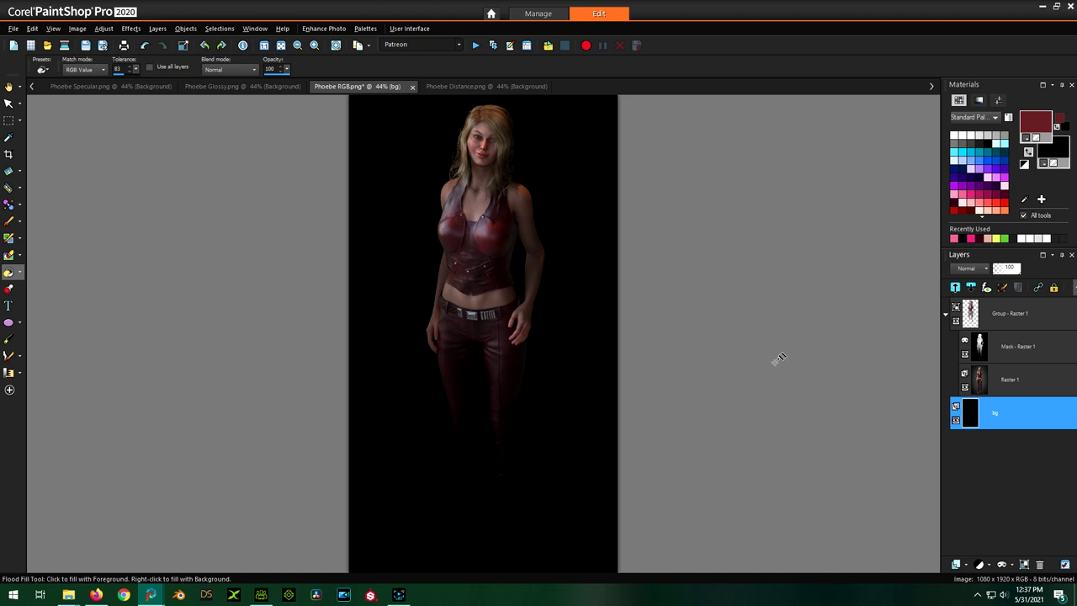
- Undo six edits to return Phoebe RGB.png to the original render
mouse_move(1049, 423)
left_click(141, 47)
left_click(138, 47)
left_click(139, 47)
left_click(139, 47)
left_click(139, 48)
left_click(139, 47)
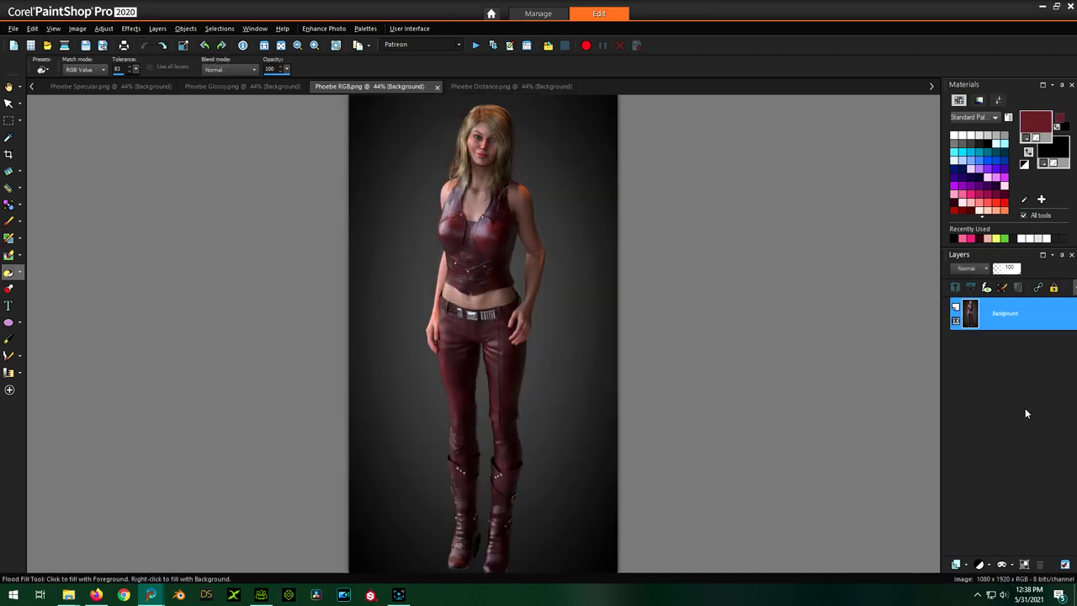
- Copy Phoebe Distance.png and paste it into Phoebe RGB.png as a new layer
left_click(489, 85)
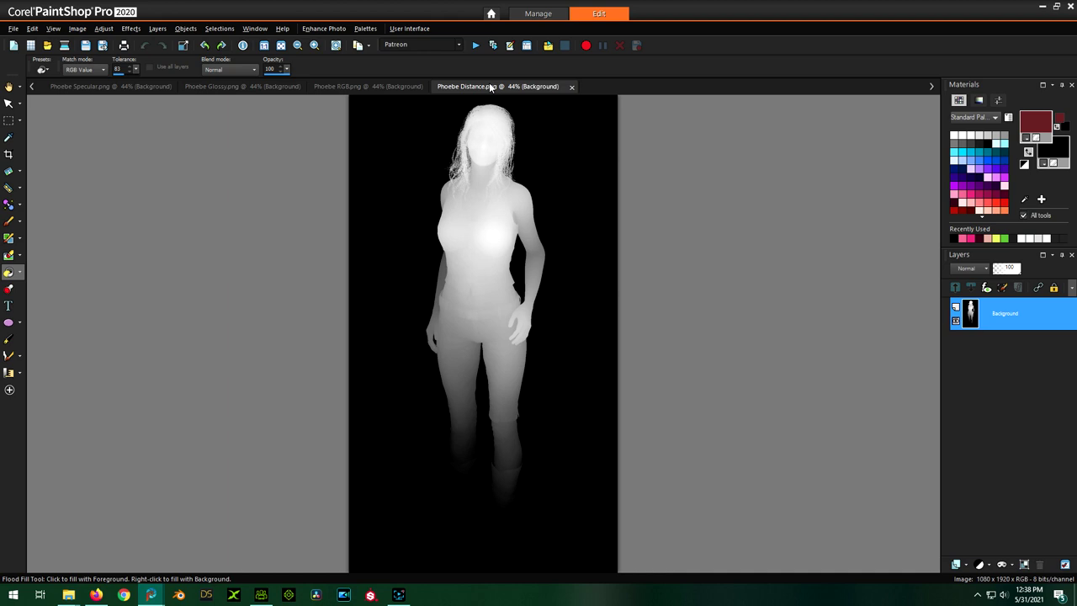
left_click(32, 29)
left_click(61, 141)
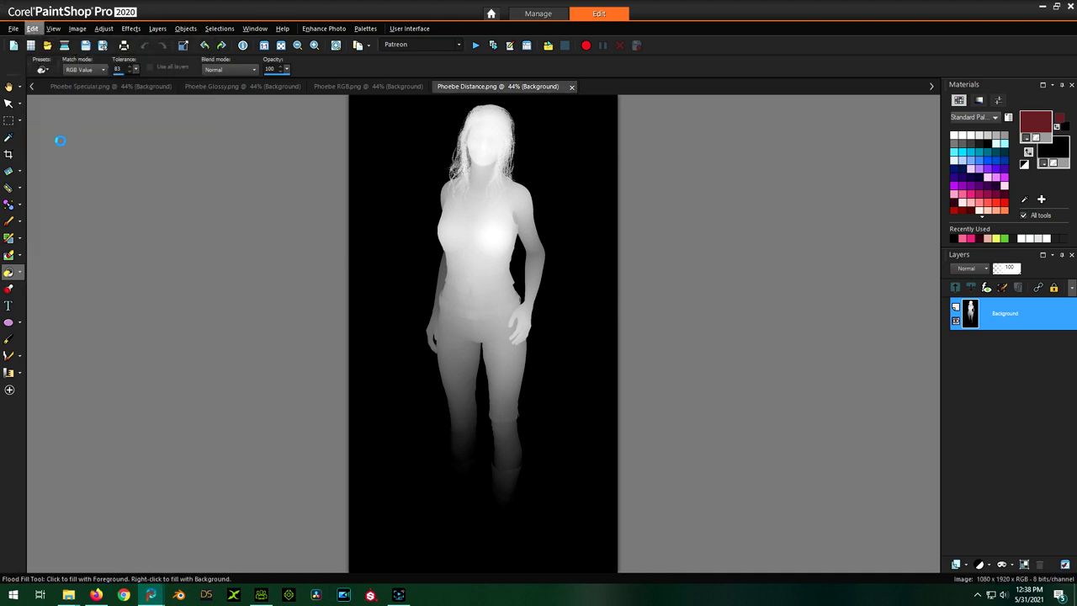
left_click(361, 87)
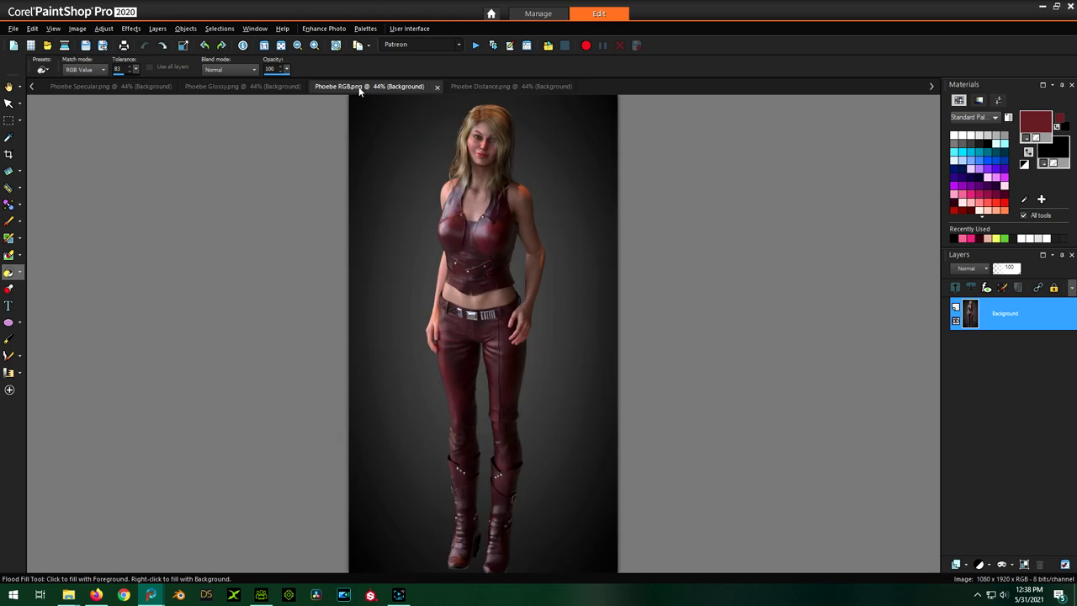
left_click(32, 28)
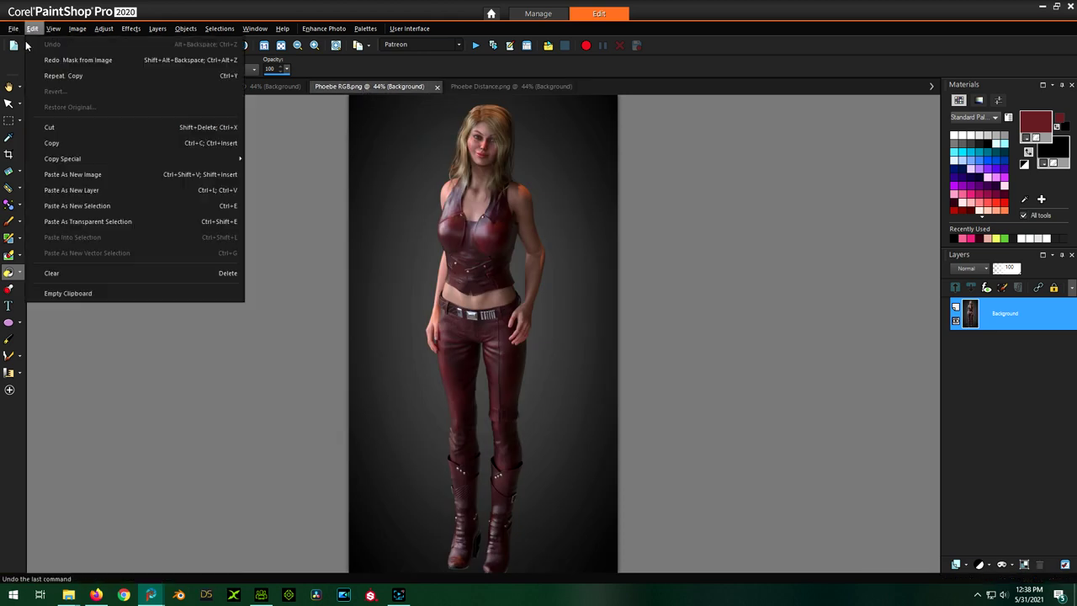
left_click(76, 189)
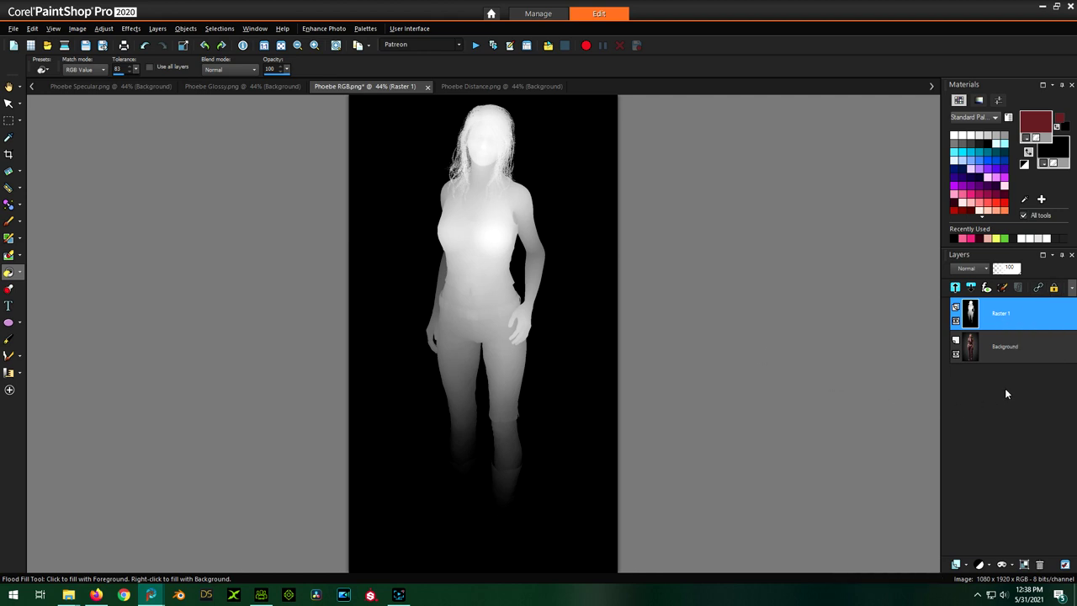
- Set the pasted layer to Multiply, rename it Distance, and hide it
left_click(983, 269)
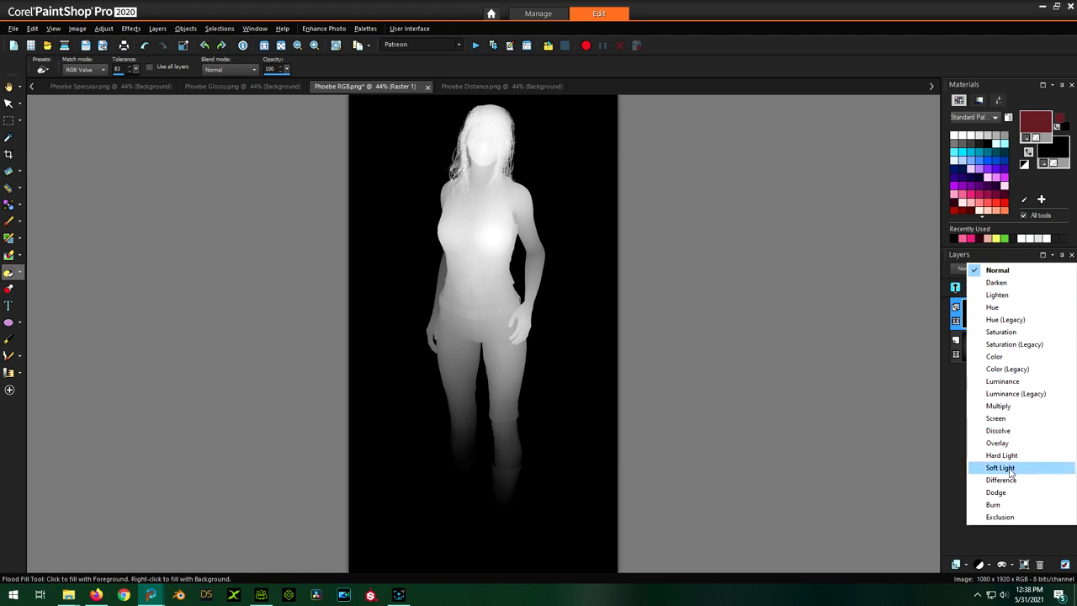
left_click(997, 407)
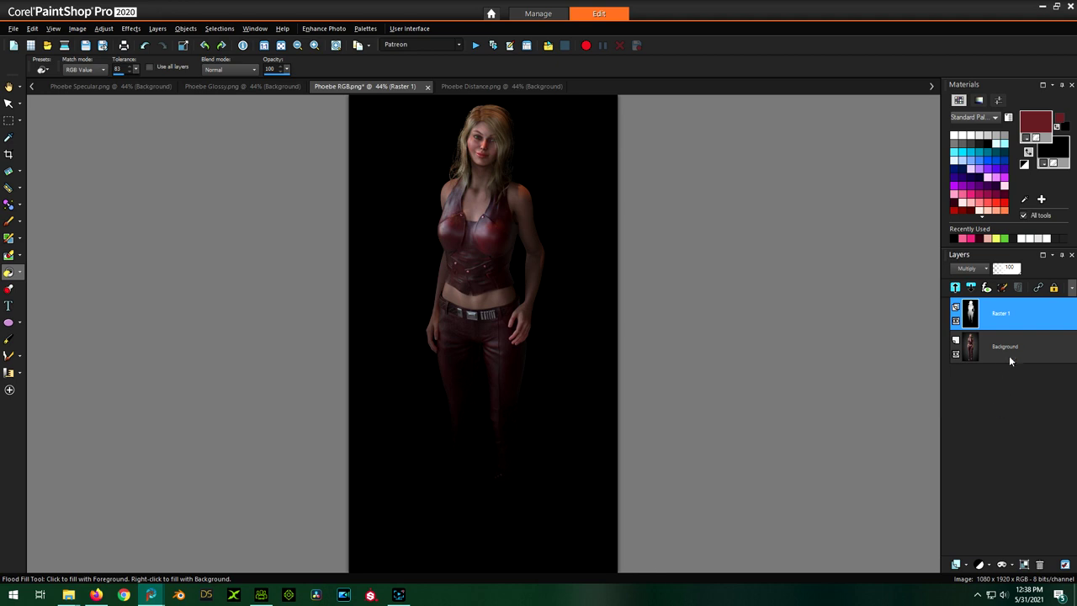
double_click(999, 317)
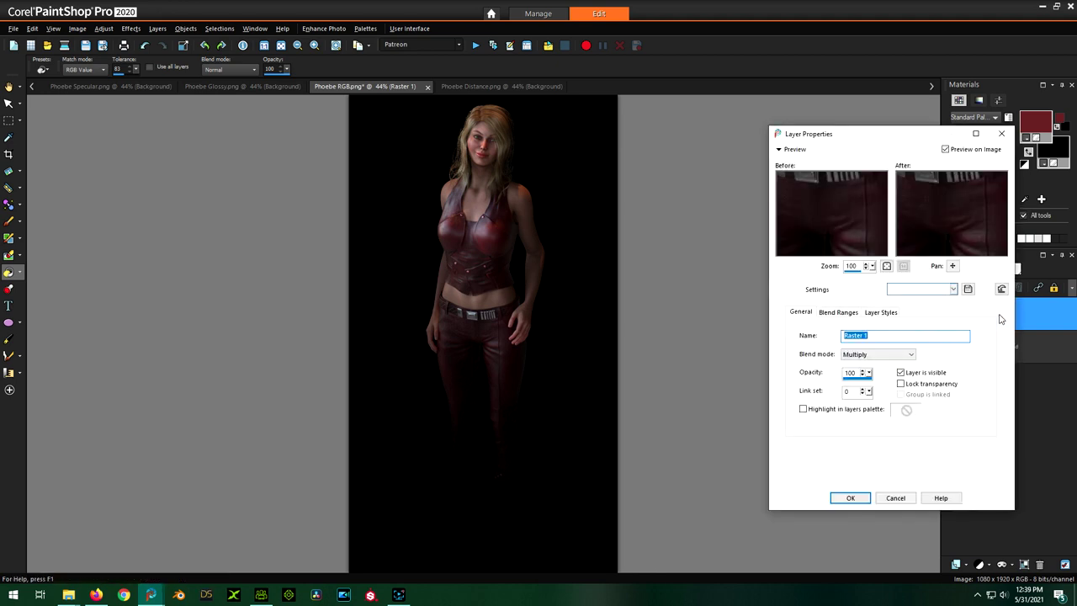
type("Distance")
key("Return")
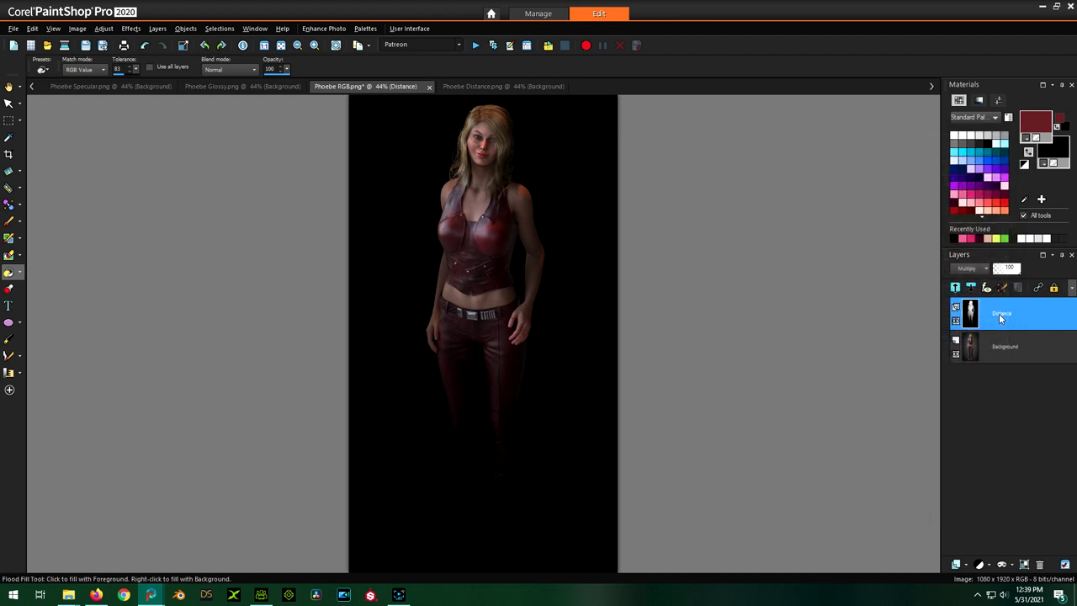
left_click(956, 322)
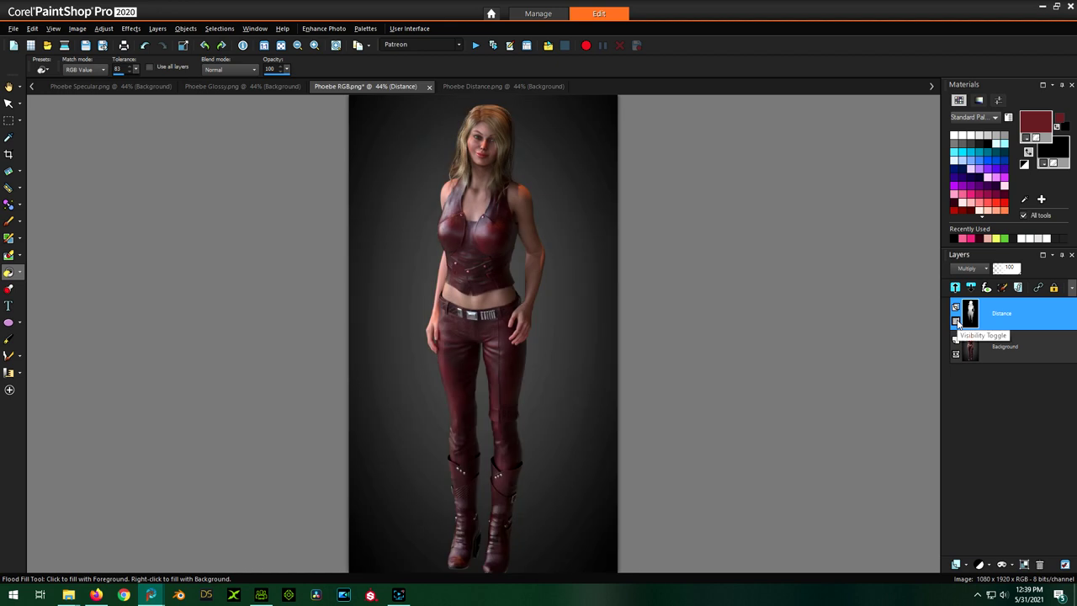
- Copy Phoebe Glossy.png and paste it into Phoebe RGB.png as a new layer, undoing a mistaken paste
left_click(210, 89)
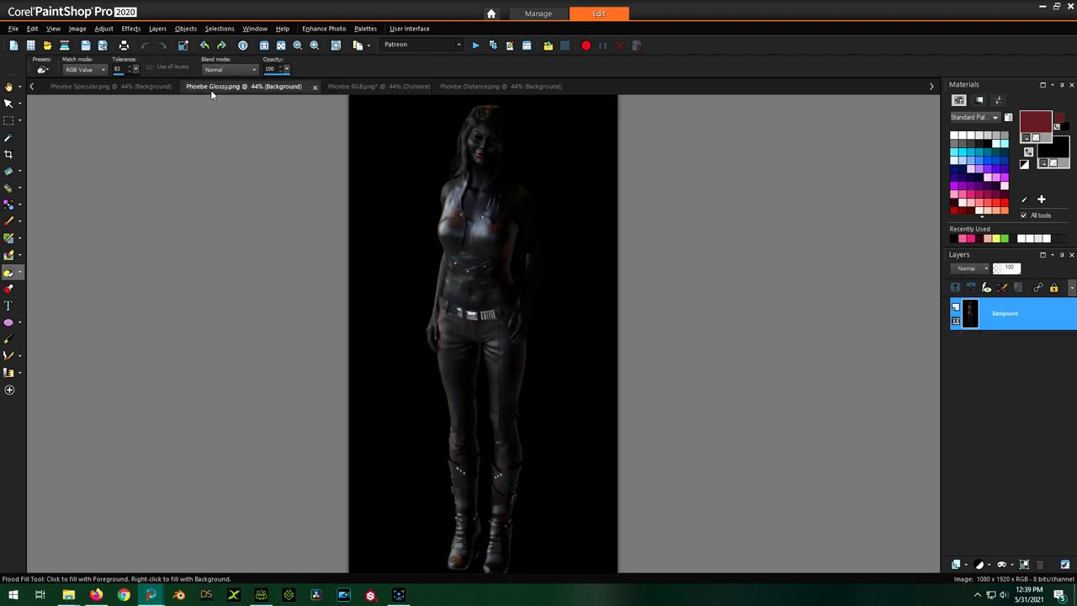
left_click(33, 30)
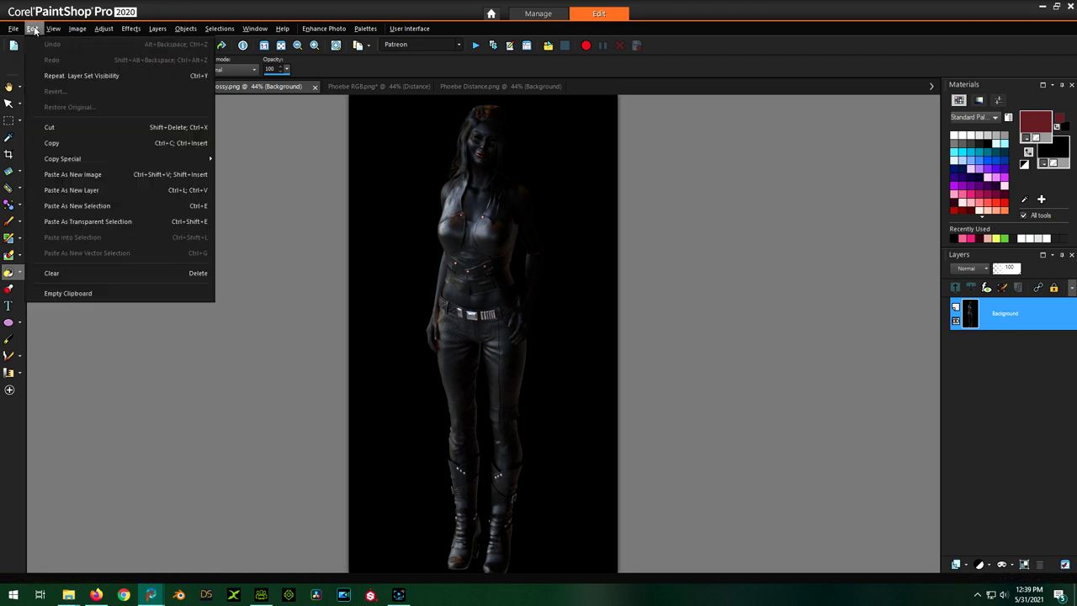
left_click(72, 190)
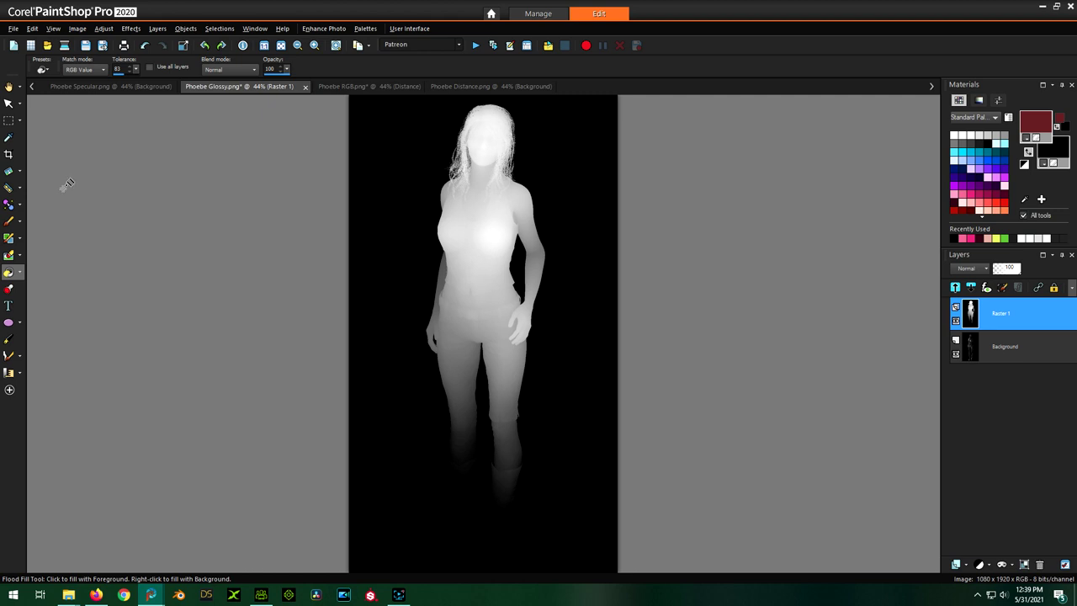
key("ctrl+z")
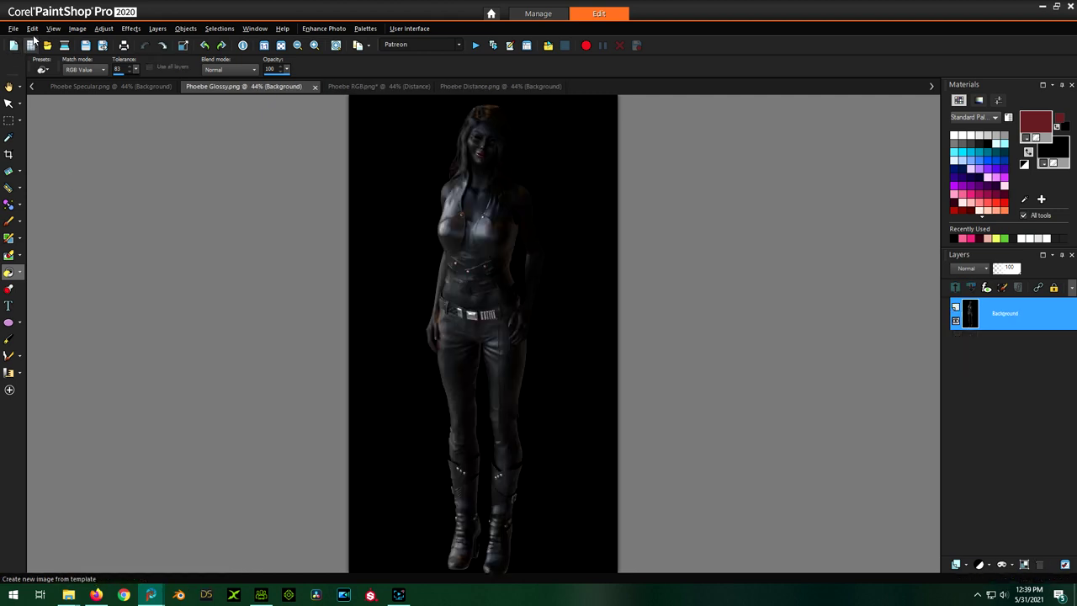
left_click(34, 28)
left_click(63, 145)
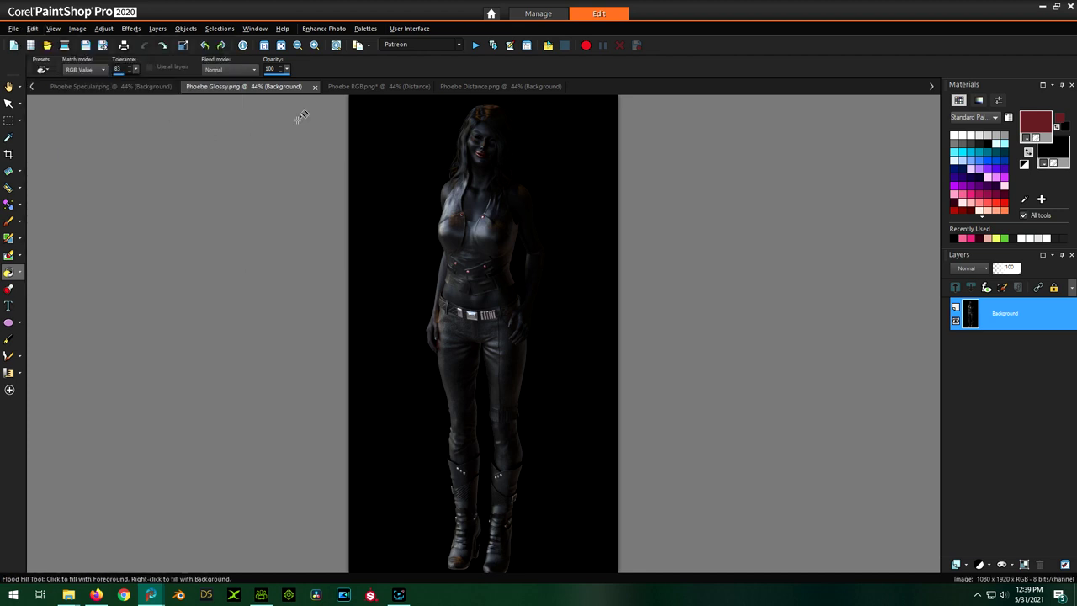
left_click(338, 89)
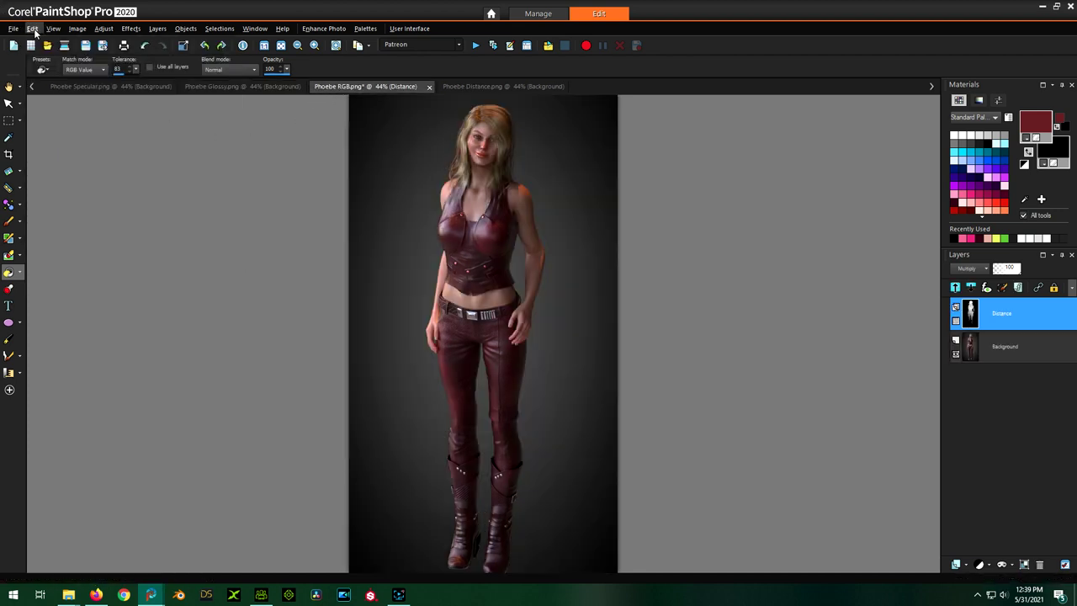
left_click(32, 28)
left_click(77, 191)
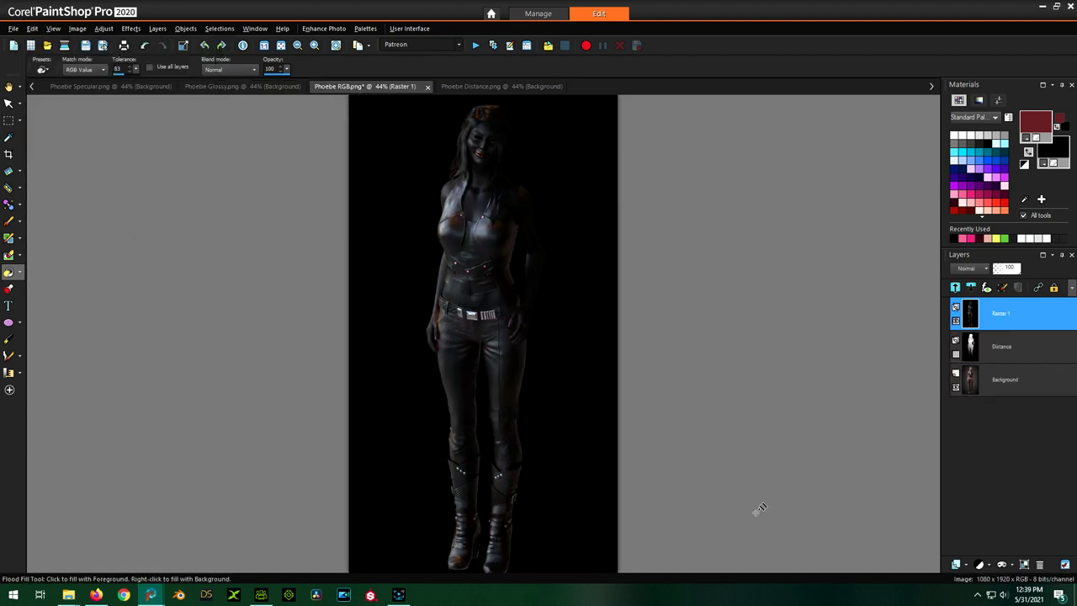
- Rename the new layer Glossy and move it below the Distance layer
left_click(1003, 314)
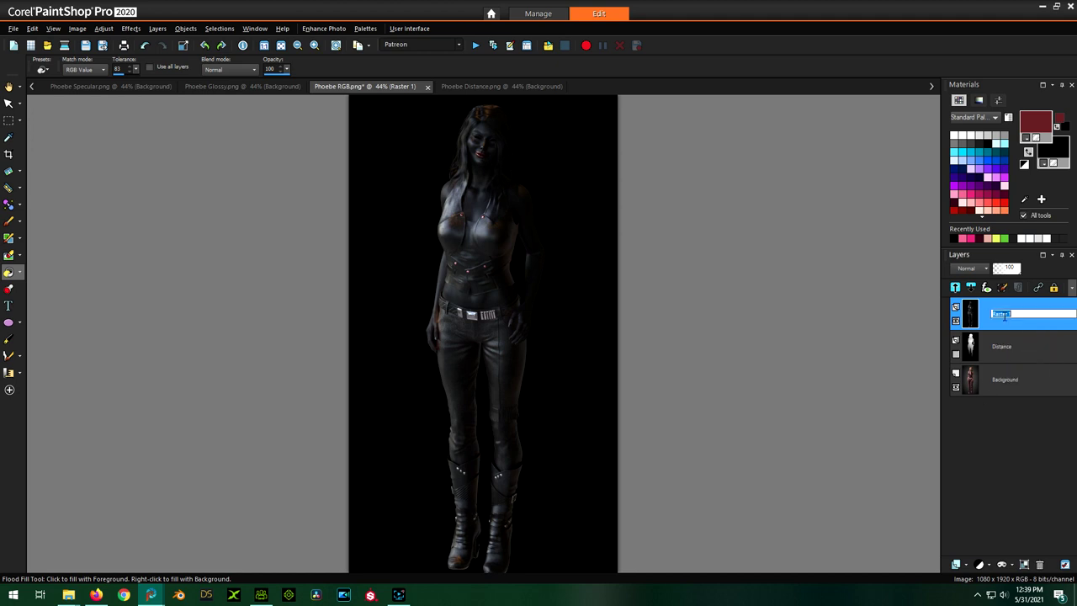
type("Glossy")
key("Return")
left_click_drag(1003, 317, 1014, 369)
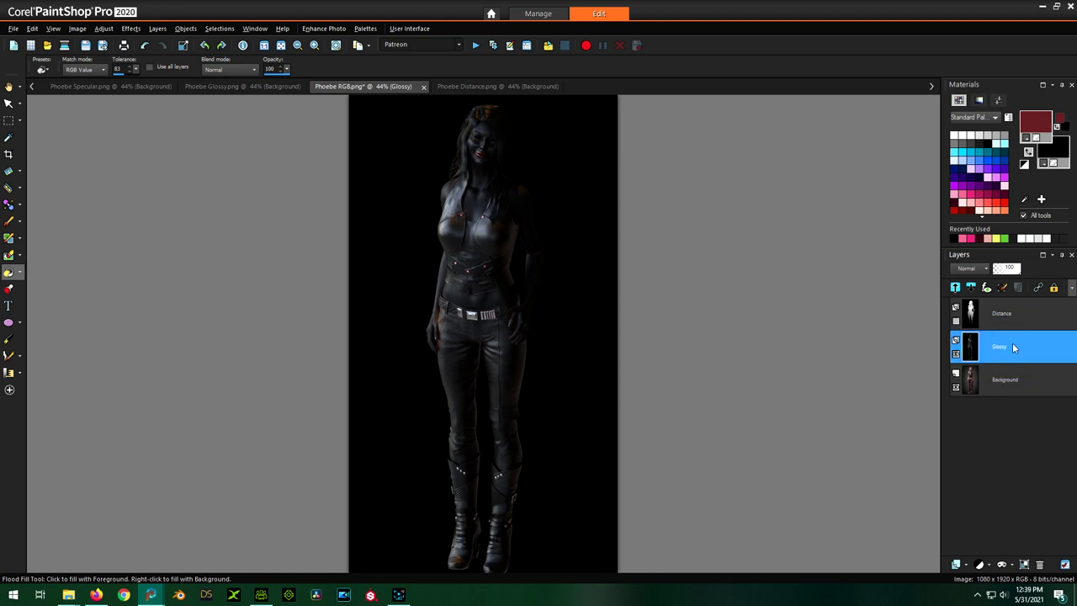
- Toggle the Glossy layer's visibility to compare, then set its blend mode to Darken
left_click(955, 354)
left_click(955, 354)
mouse_move(1026, 393)
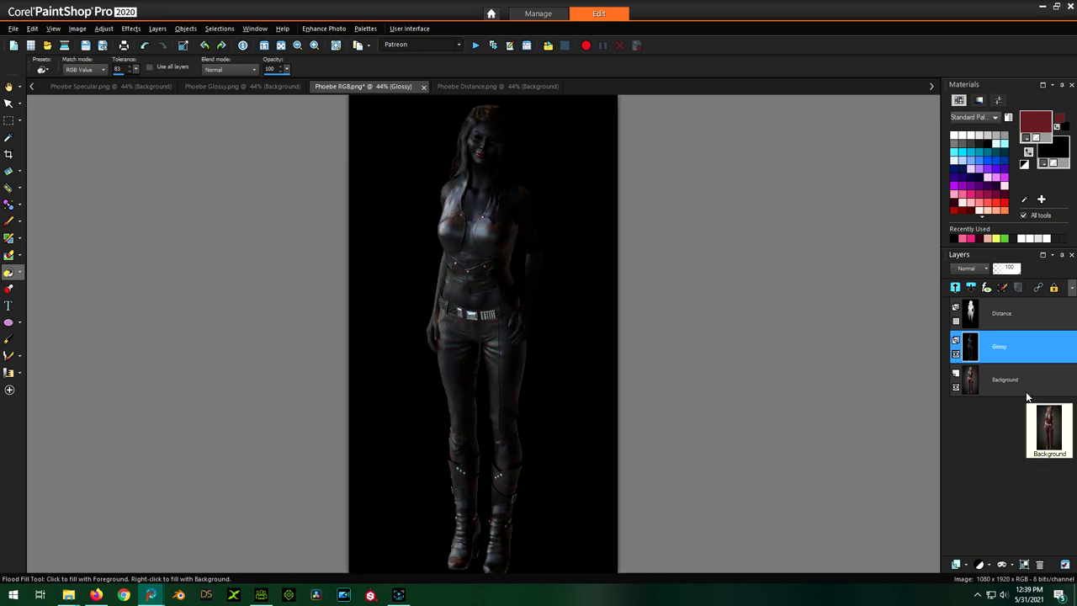
left_click(984, 270)
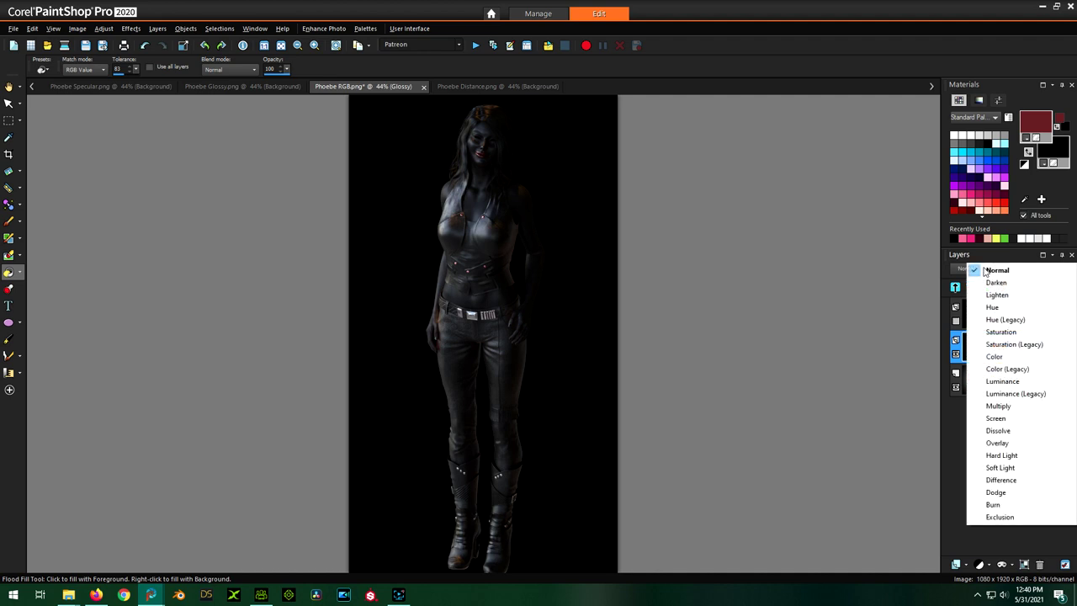
left_click(984, 270)
left_click(984, 270)
left_click(995, 284)
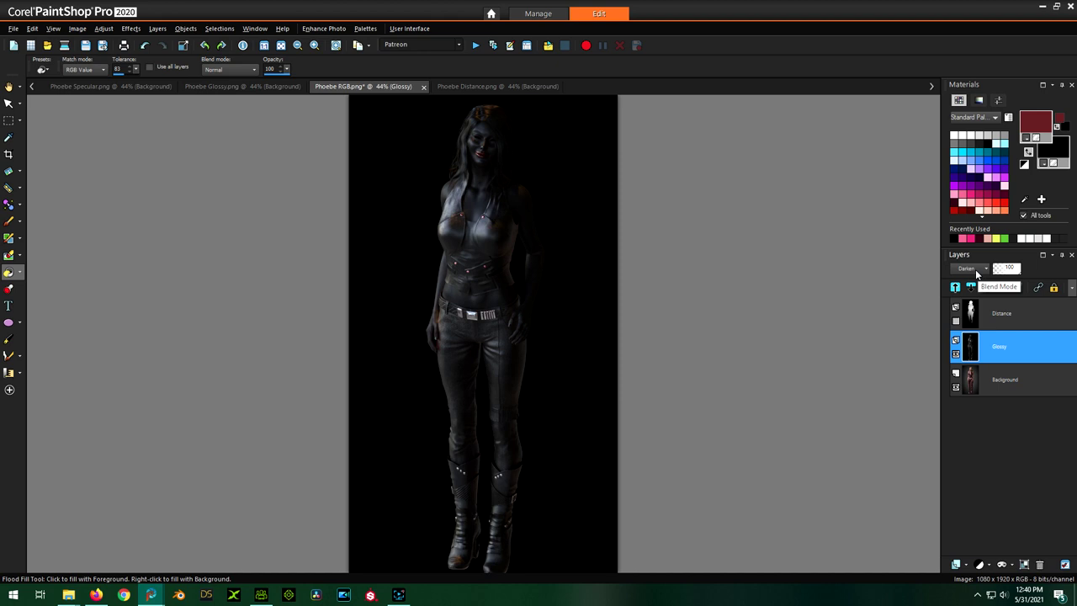
- Scroll through the blend modes to settle the Glossy layer on Hard Light
scroll(975, 274, "down", 1)
scroll(976, 273, "down", 1)
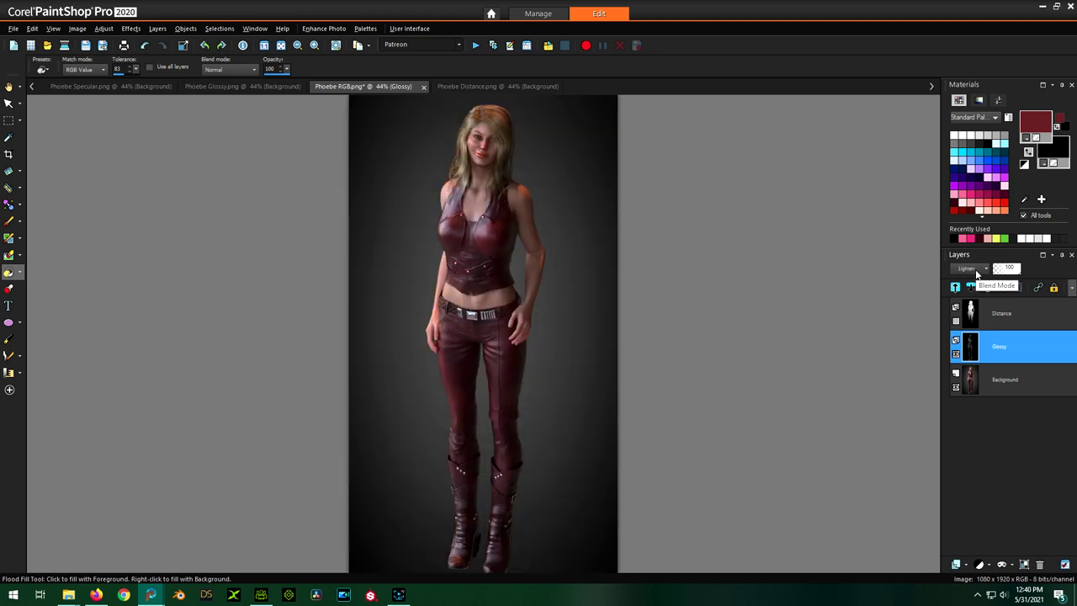
scroll(975, 273, "down", 1)
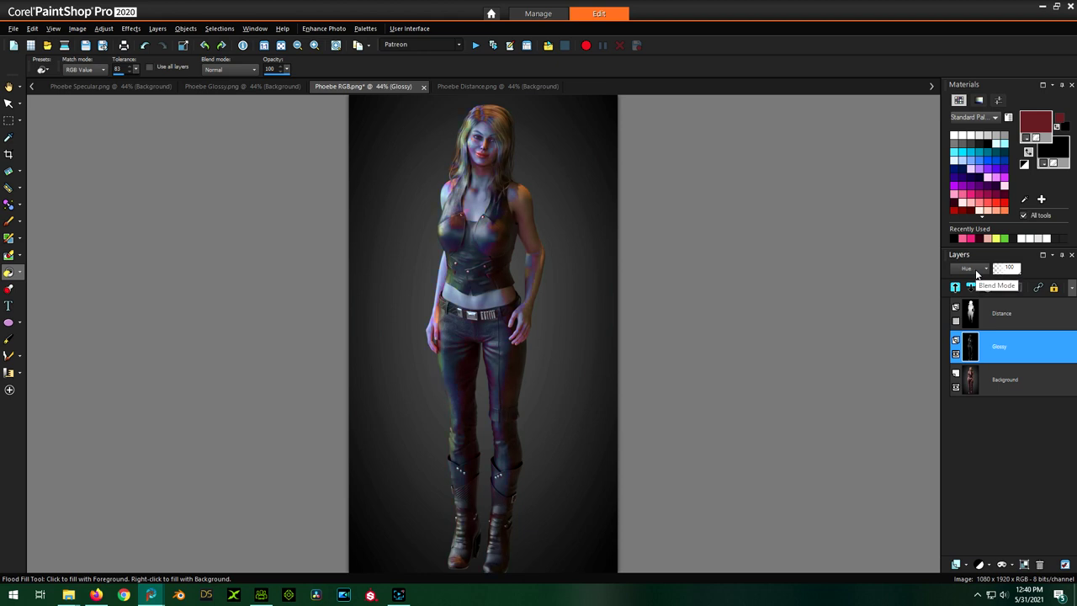
scroll(976, 274, "down", 1)
scroll(976, 273, "down", 1)
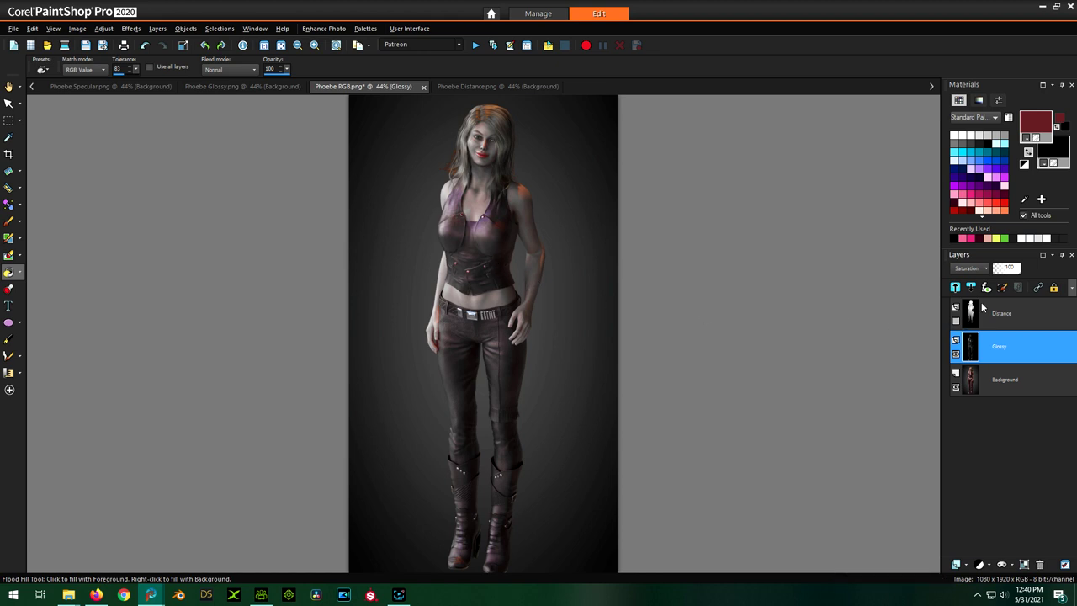
scroll(966, 269, "down", 1)
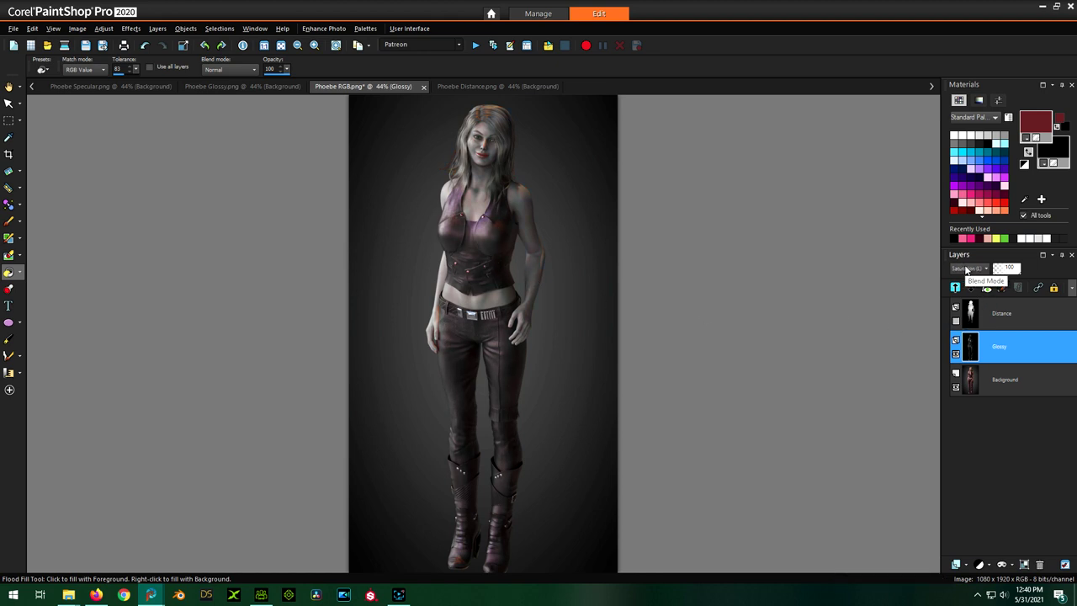
scroll(965, 269, "down", 1)
scroll(966, 269, "down", 1)
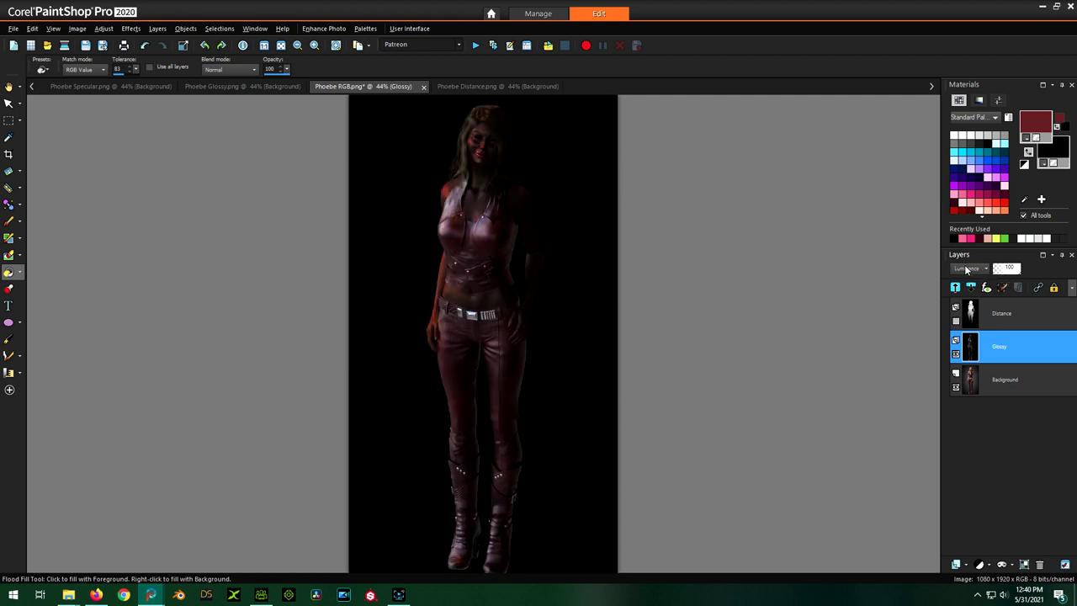
scroll(965, 269, "down", 3)
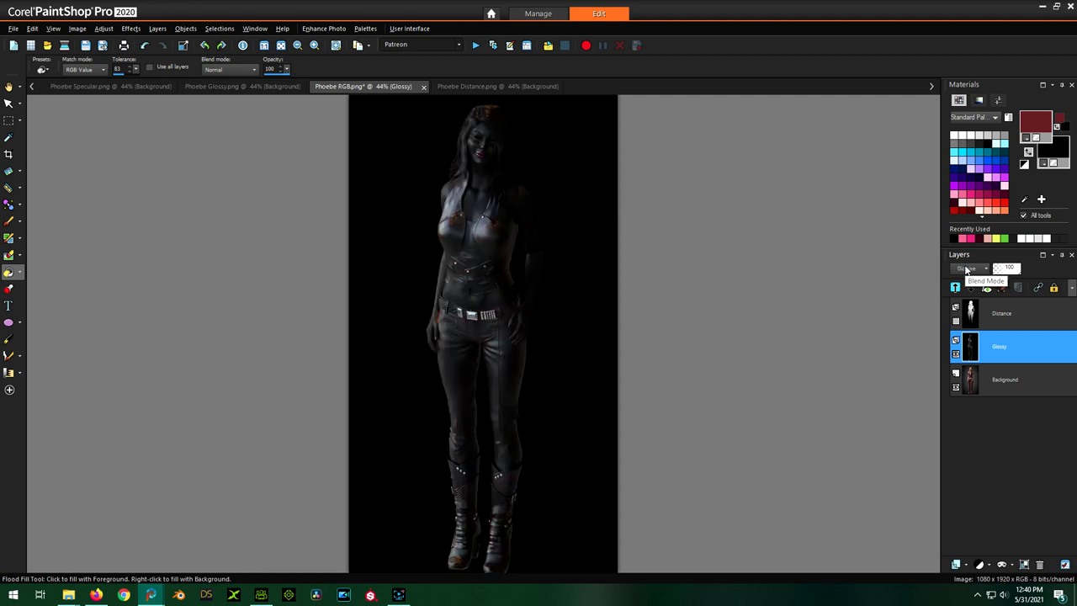
scroll(966, 269, "down", 1)
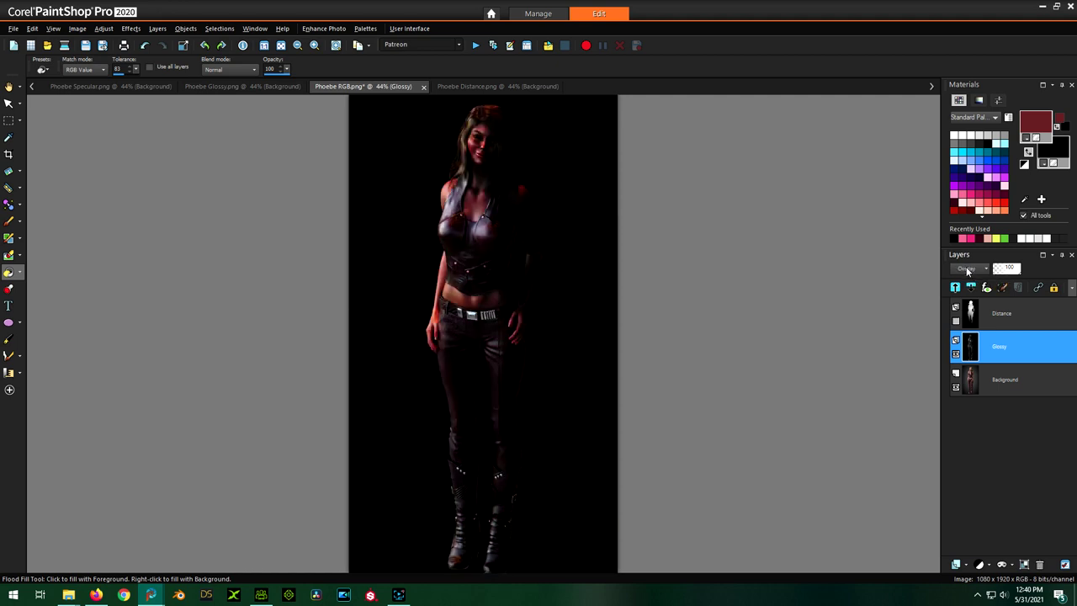
scroll(965, 269, "down", 4)
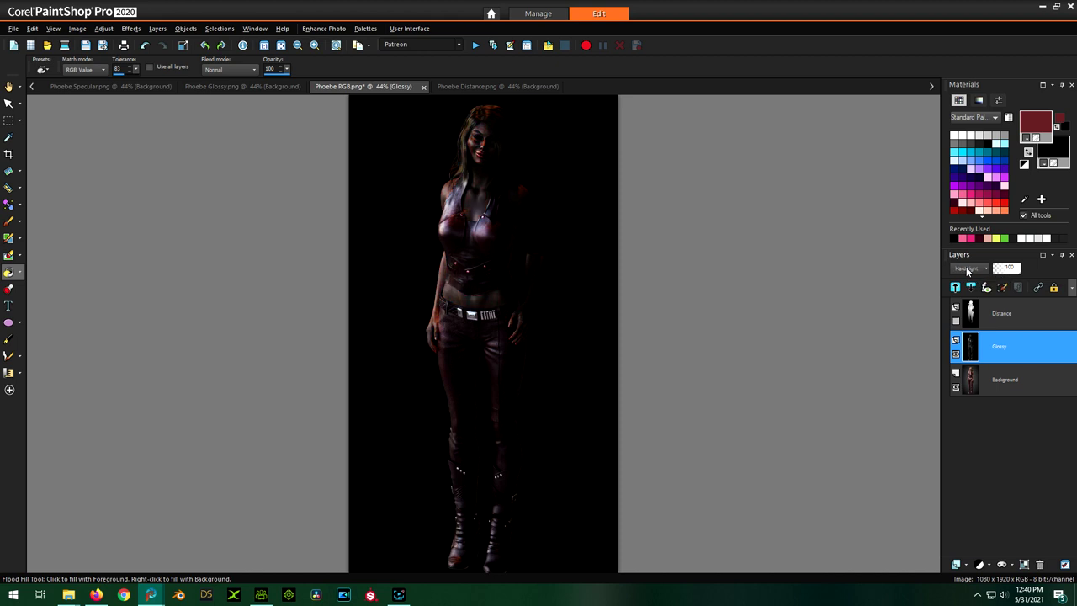
- Switch the Glossy layer to Soft Light blending and make the Distance layer visible
scroll(966, 269, "down", 1)
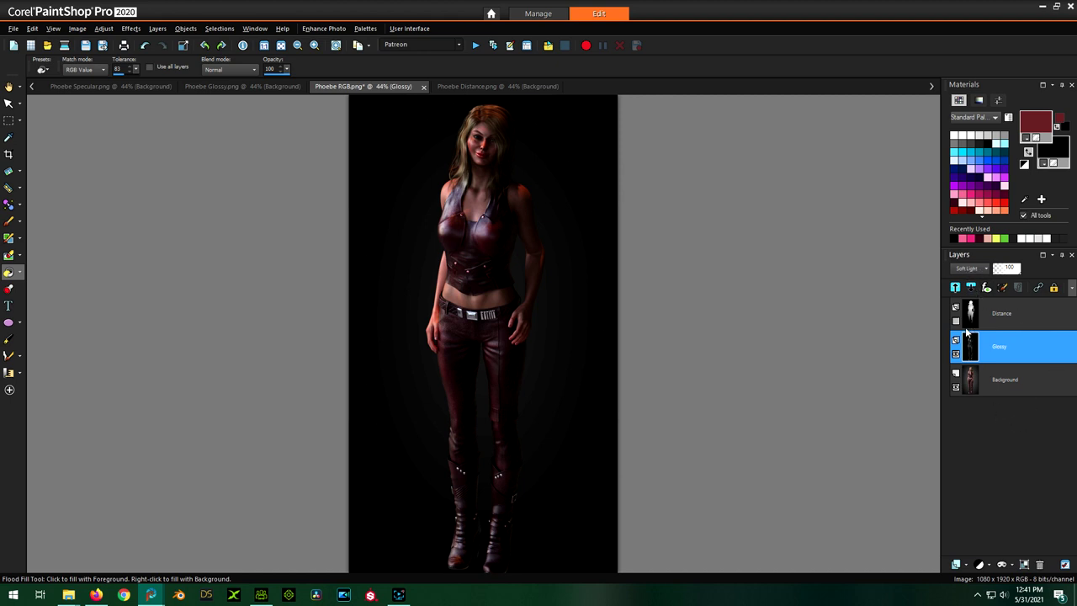
mouse_move(956, 325)
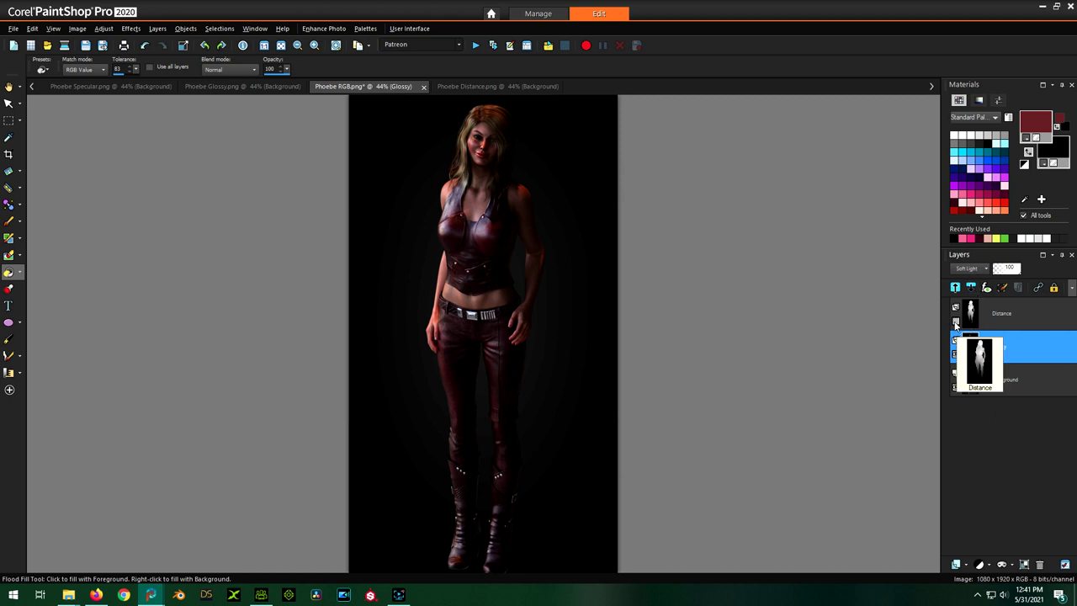
left_click(956, 323)
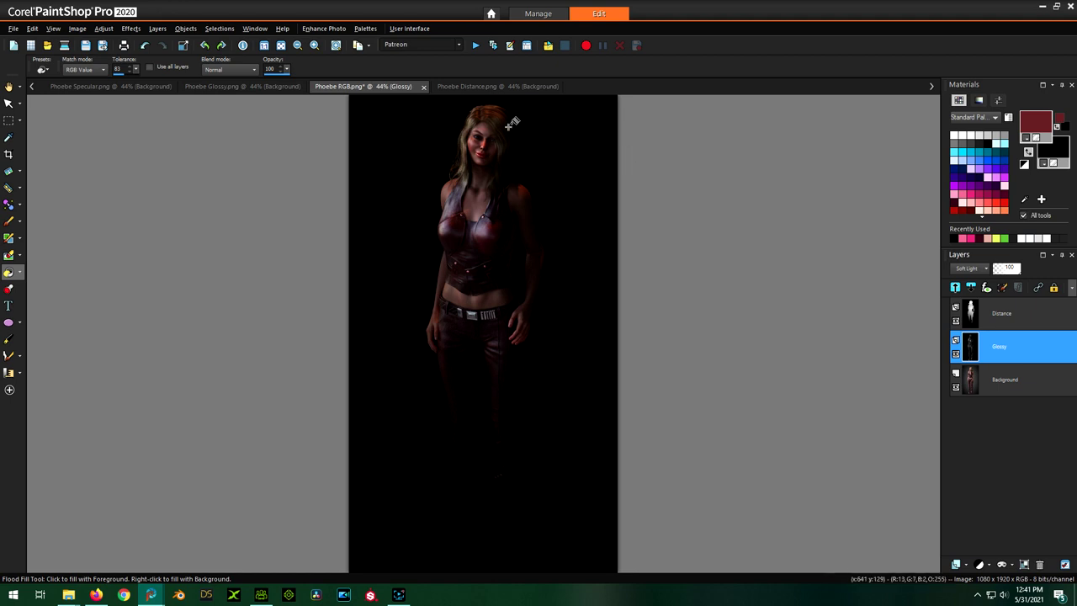
scroll(513, 122, "up", 4)
scroll(511, 122, "down", 2)
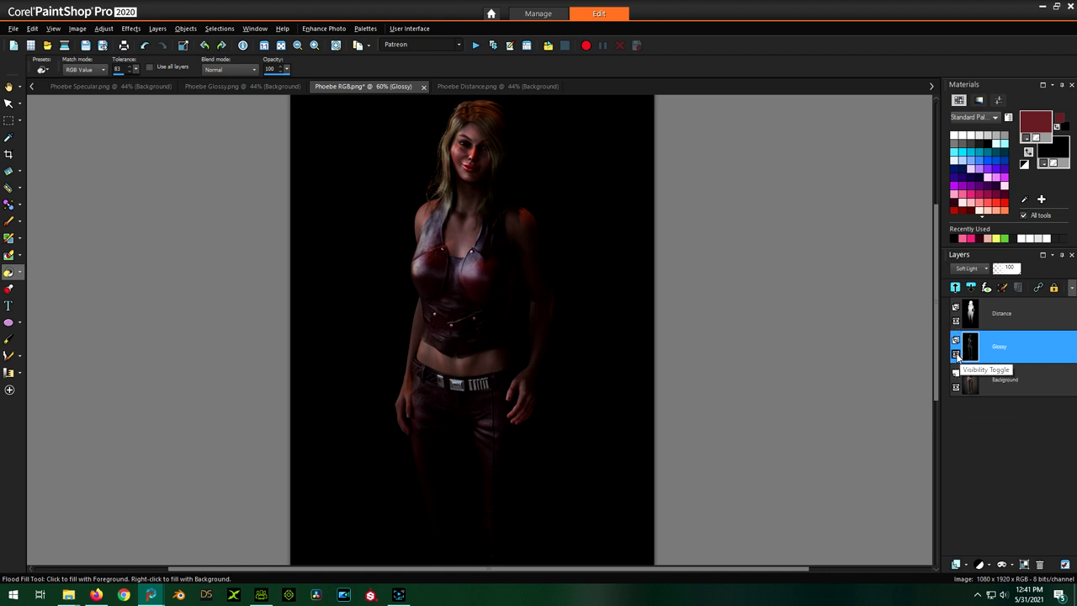
- Set the Glossy layer's blend mode to Difference
double_click(997, 347)
left_click(970, 267)
left_click(970, 268)
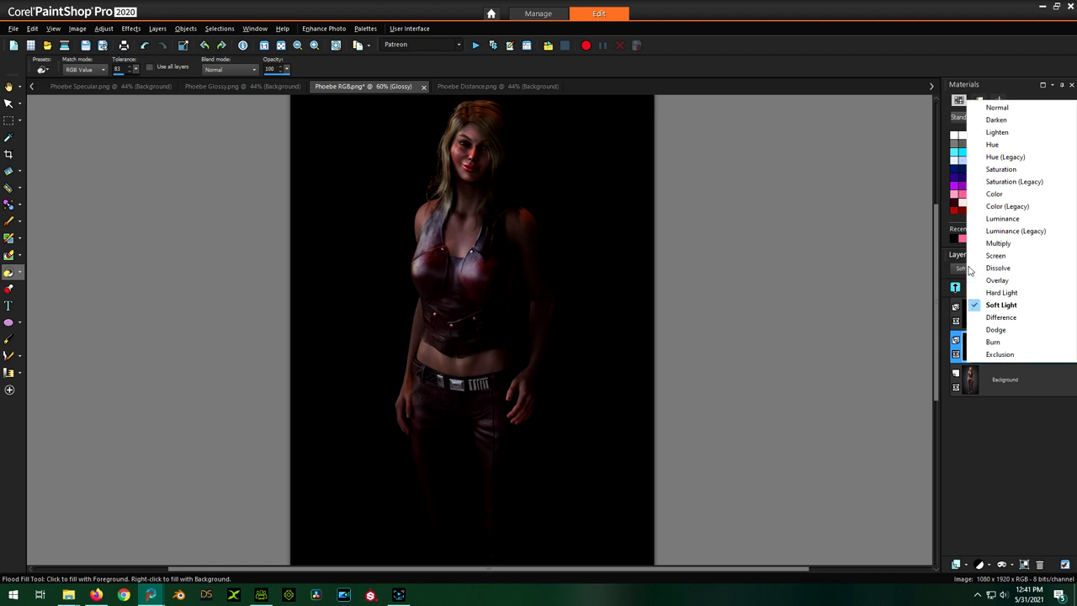
left_click(1001, 317)
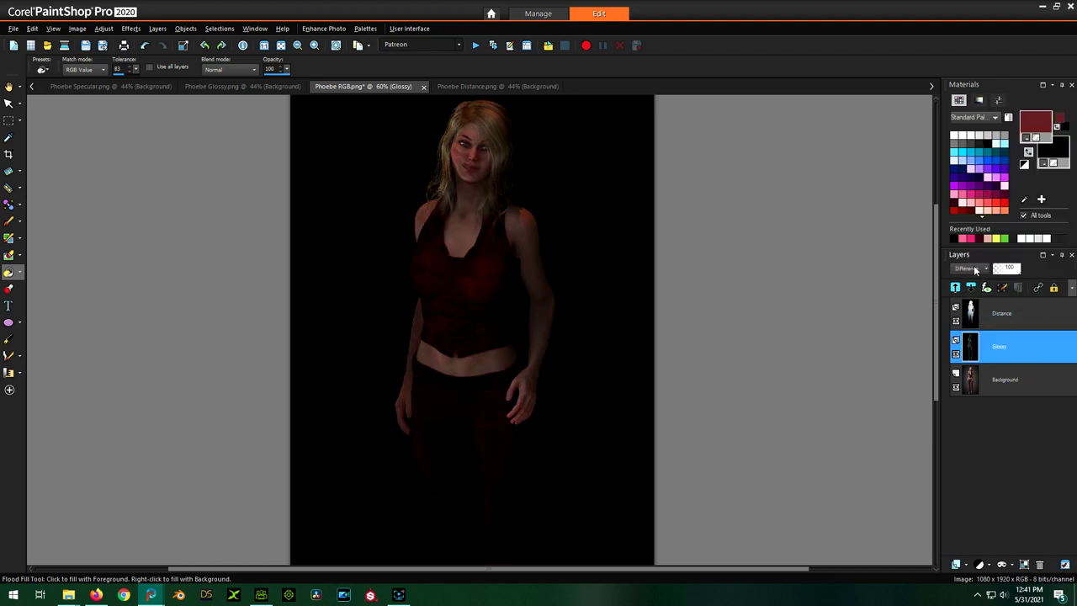
scroll(975, 269, "down", 1)
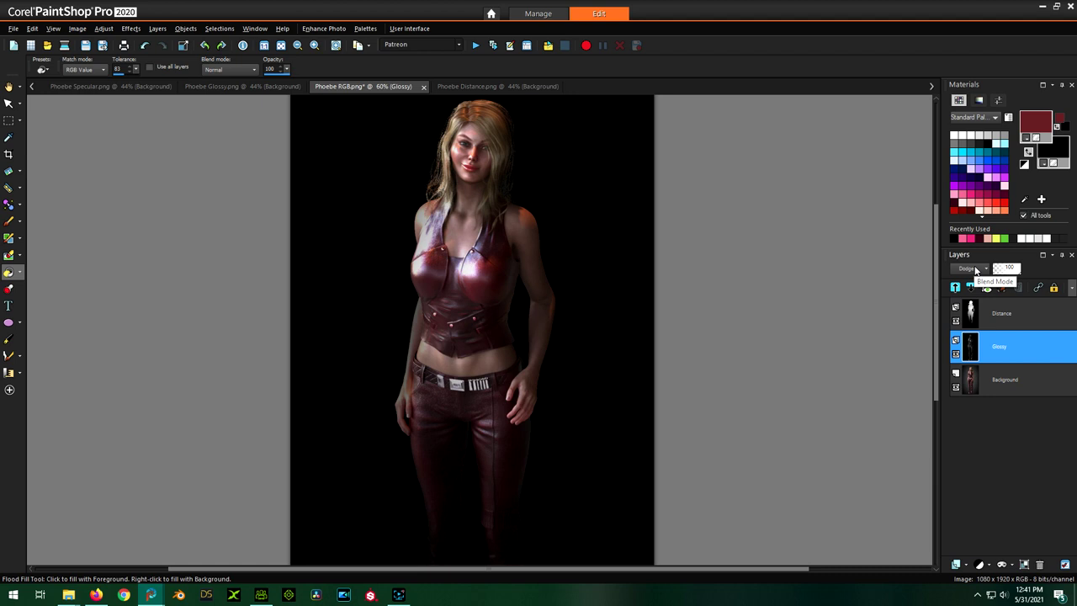
scroll(975, 269, "down", 1)
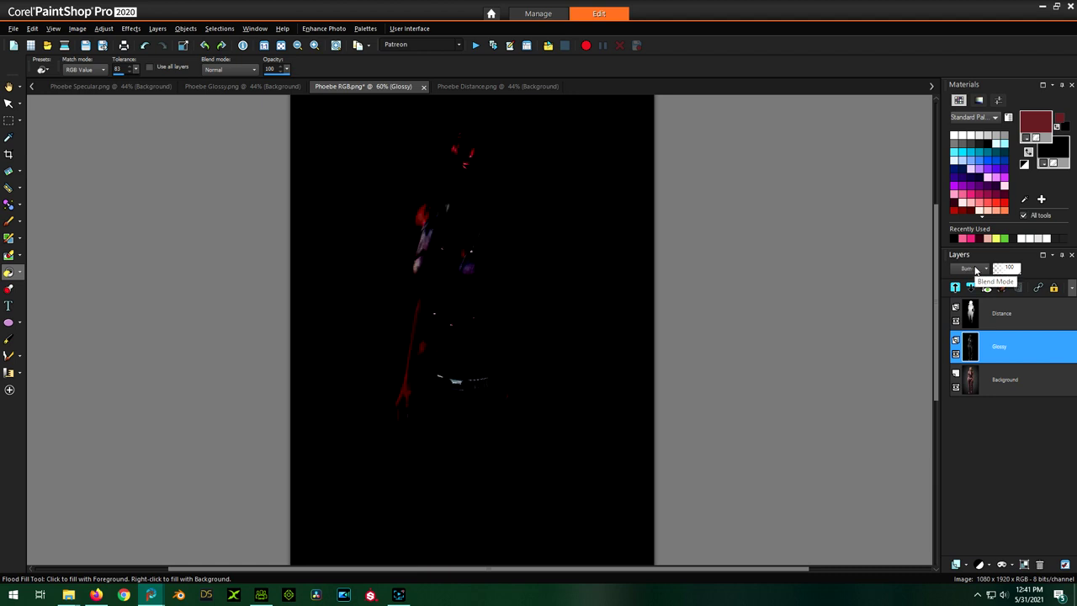
scroll(976, 271, "up", 1)
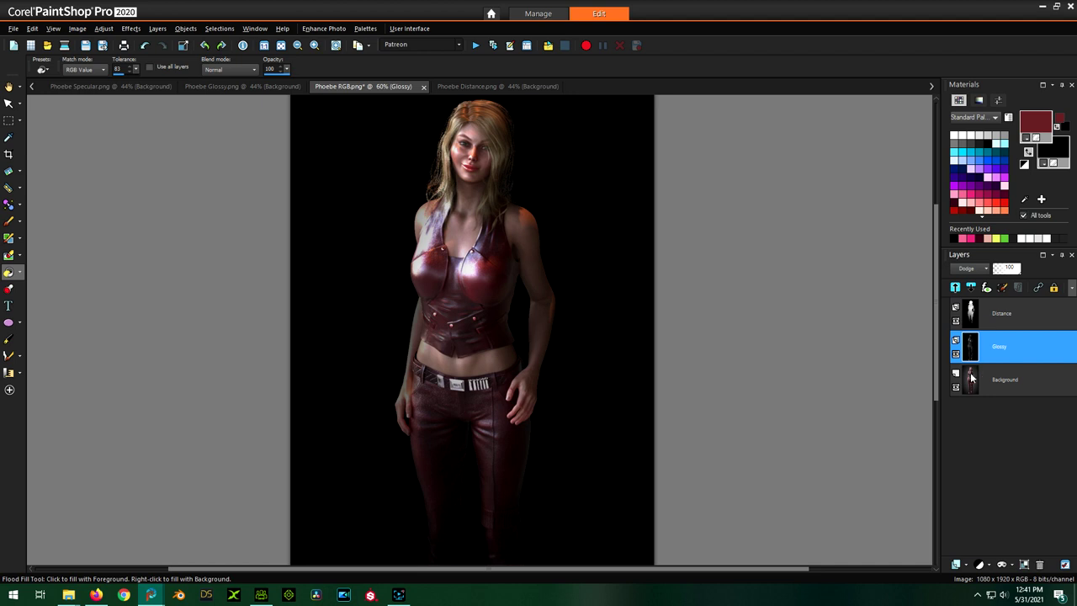
- Hide the Distance layer, reapply Difference to Glossy, and toggle Glossy off and on
left_click(955, 322)
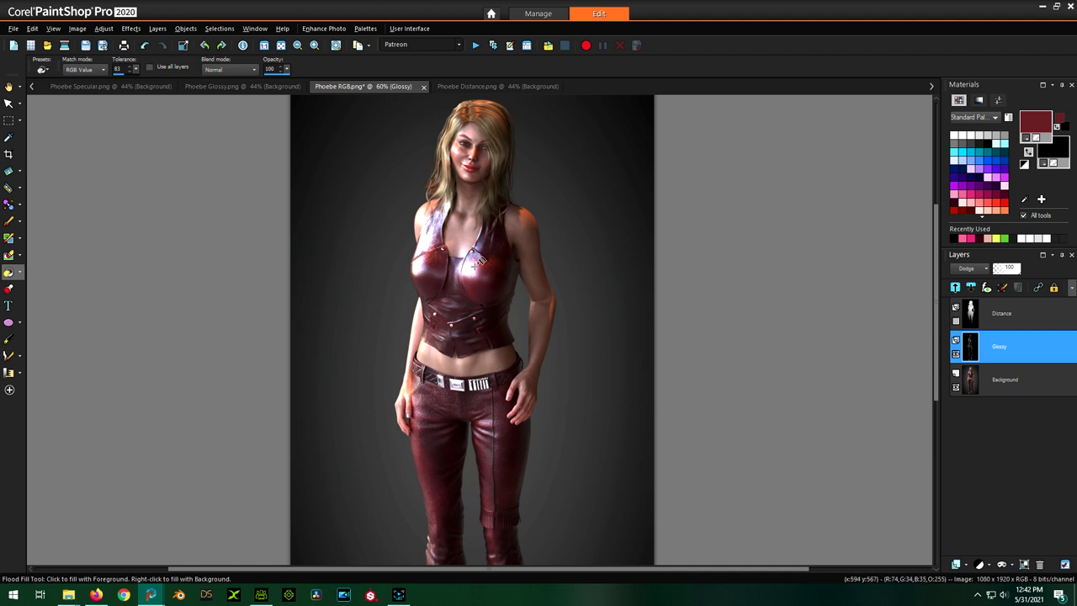
left_click(985, 268)
left_click(1001, 299)
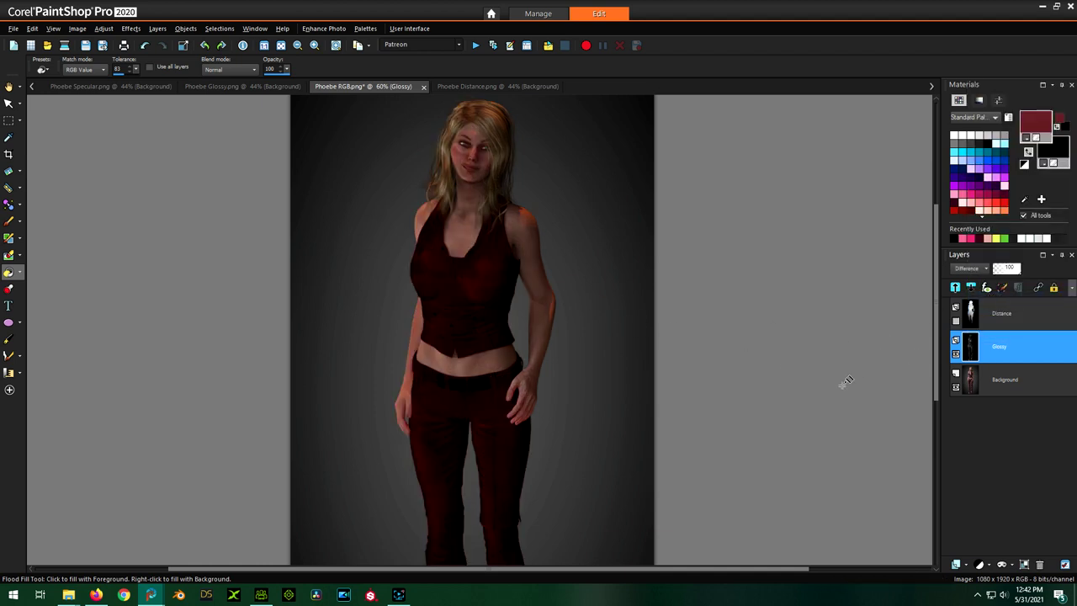
left_click(955, 354)
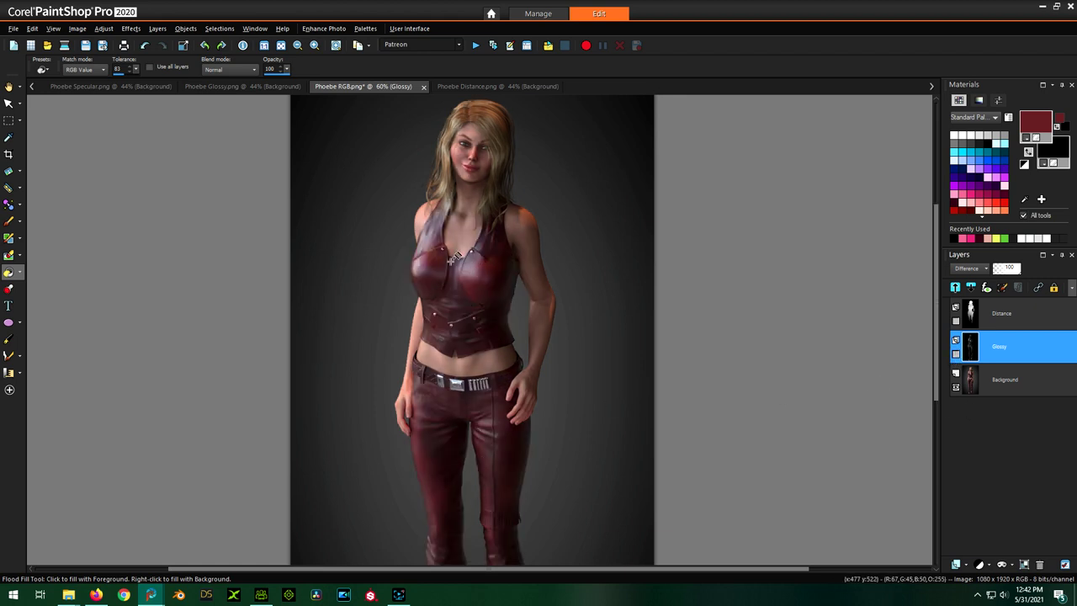
left_click(955, 355)
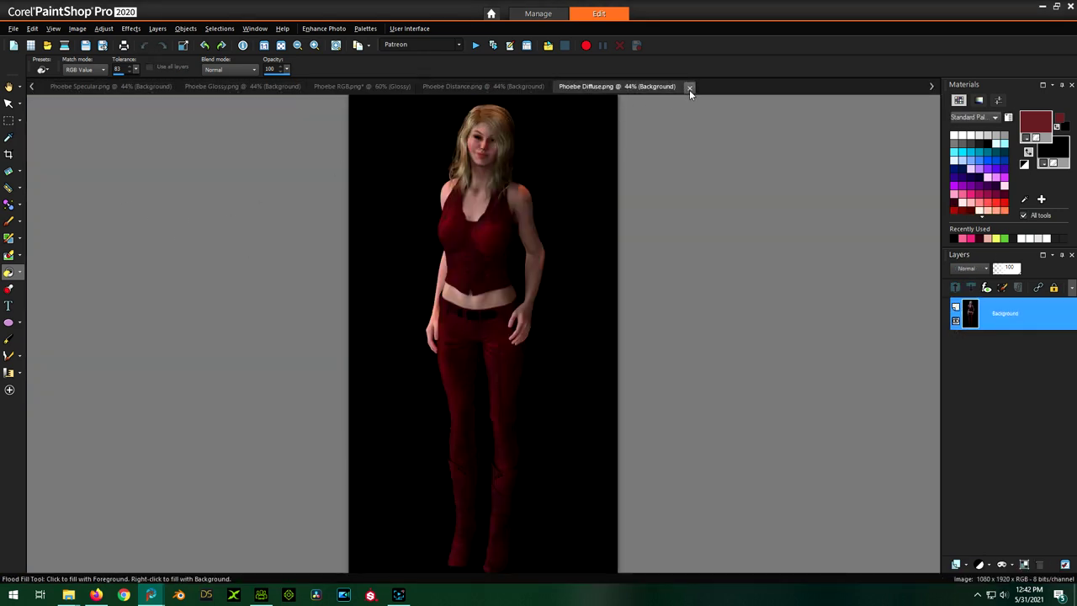
- Close Phoebe Diffuse.png, return to Phoebe RGB.png, and set the Glossy layer to Dodge
left_click(689, 88)
left_click(344, 87)
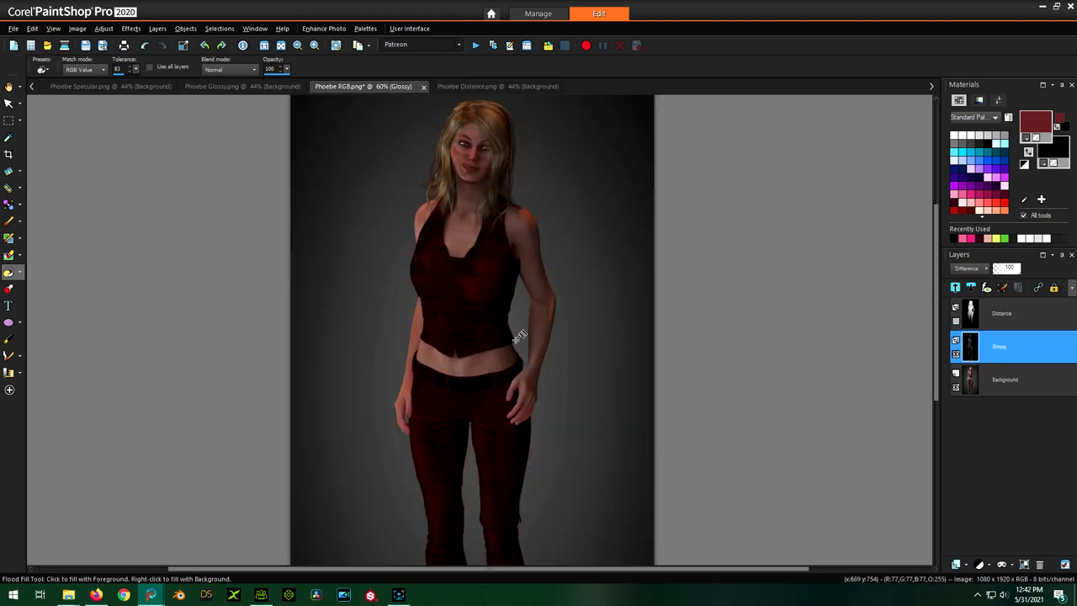
left_click(987, 268)
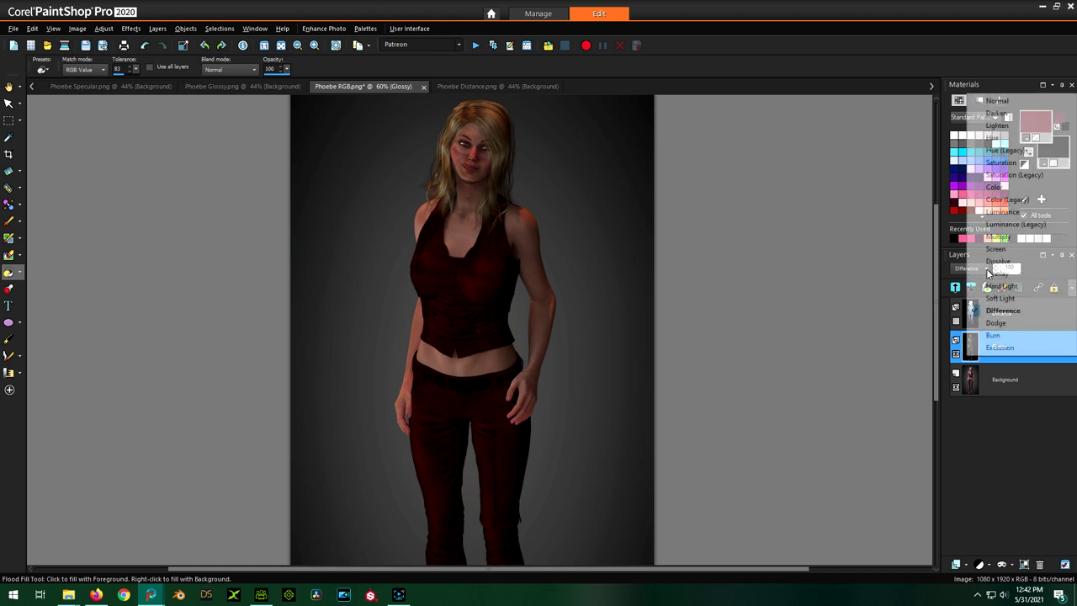
left_click(996, 323)
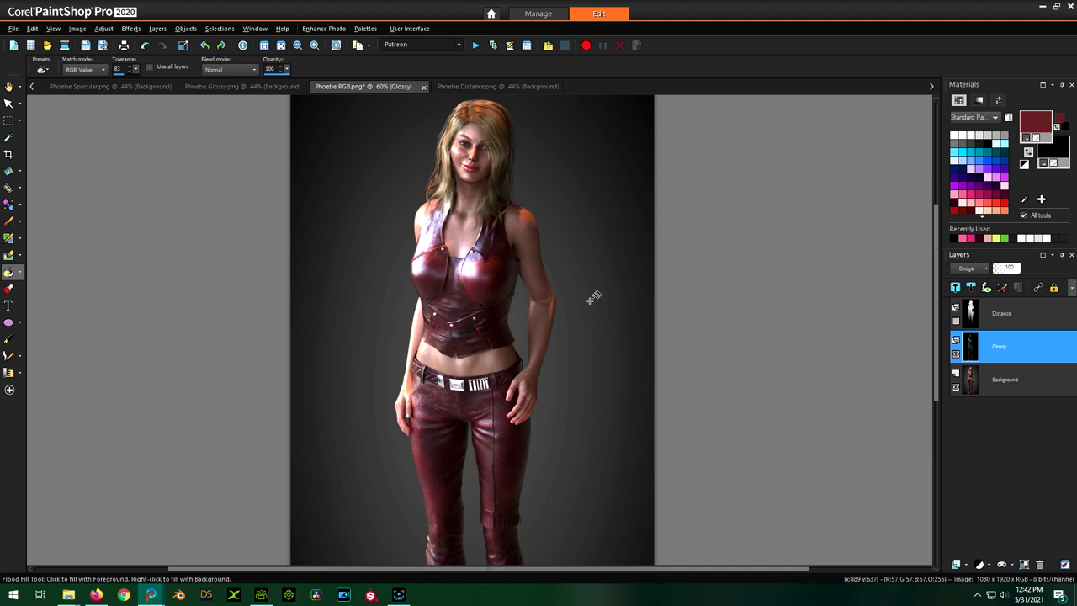
- Hide and re-show the Distance layer to compare the backdrop
left_click(956, 324)
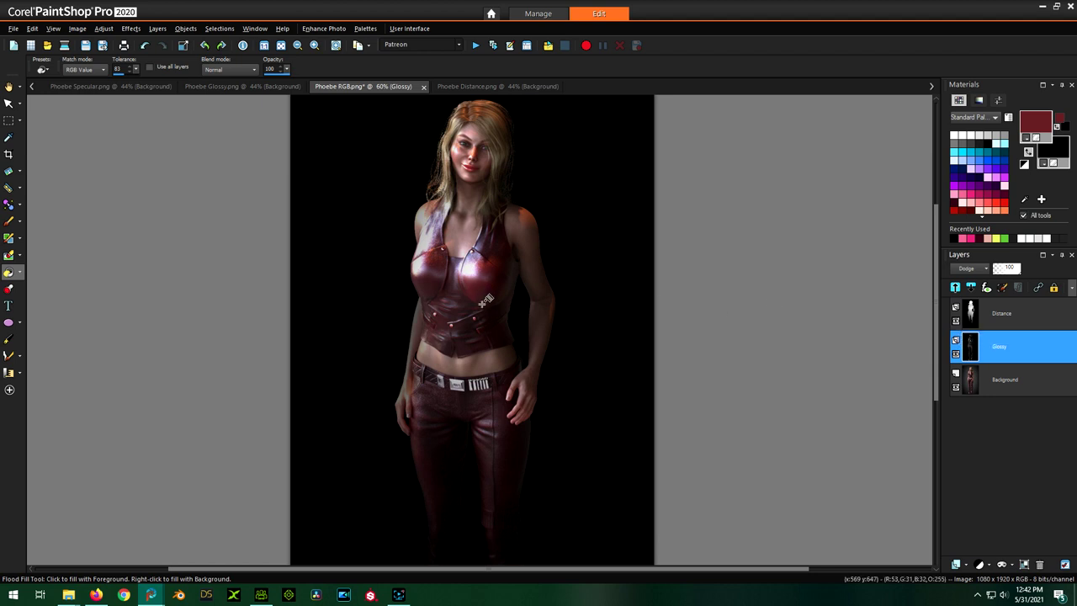
scroll(486, 298, "down", 1)
scroll(526, 151, "down", 1)
scroll(509, 133, "up", 1)
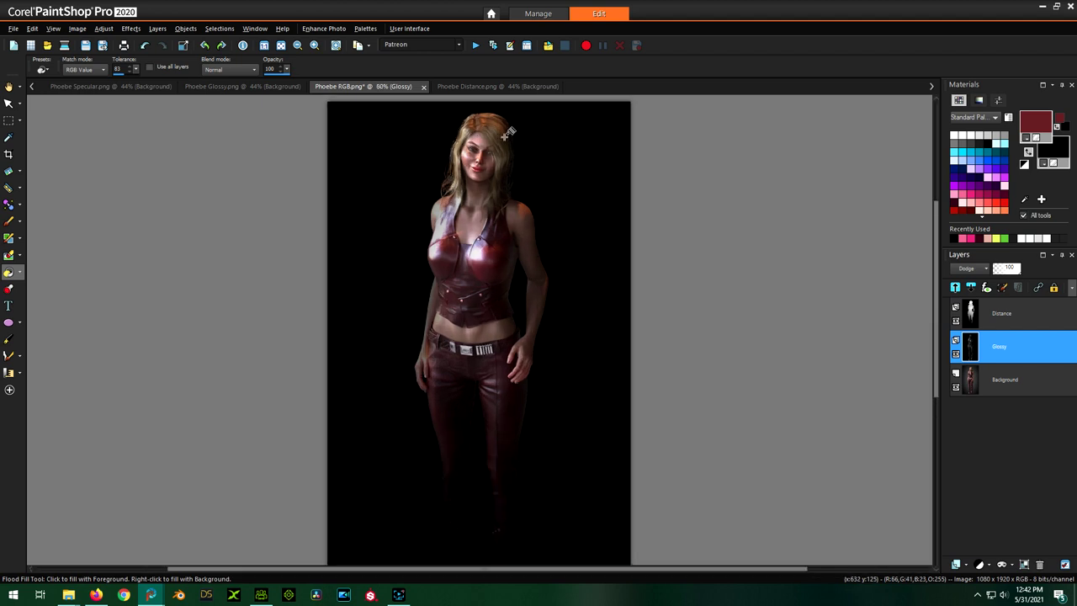
scroll(509, 132, "up", 1)
scroll(508, 132, "down", 1)
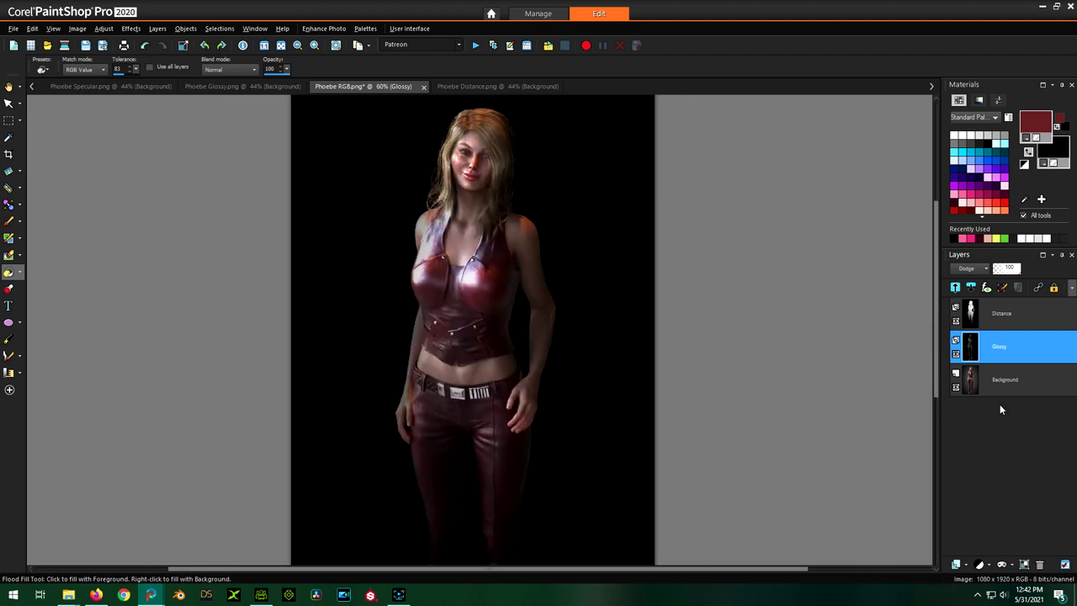
left_click(955, 323)
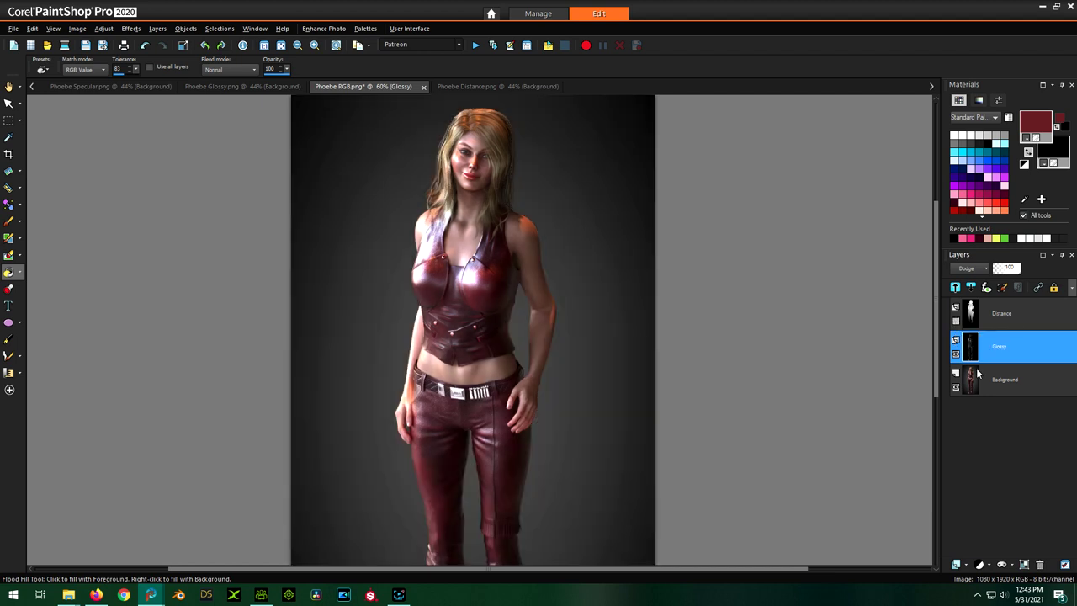
- Keep Dodge as the Glossy blend mode, then hide both the Distance and Glossy layers
left_click(985, 269)
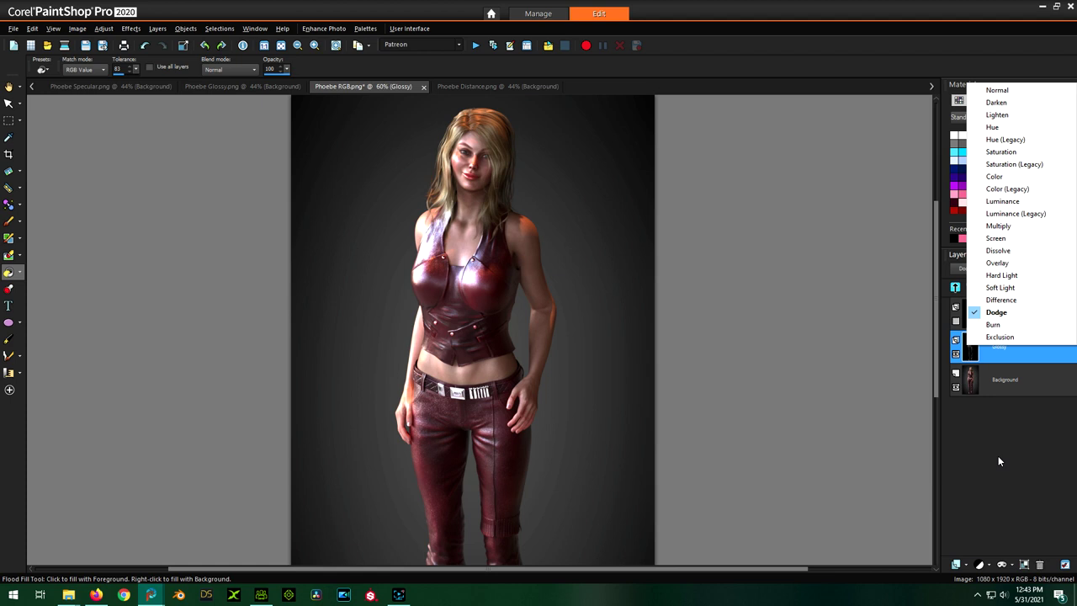
left_click(993, 417)
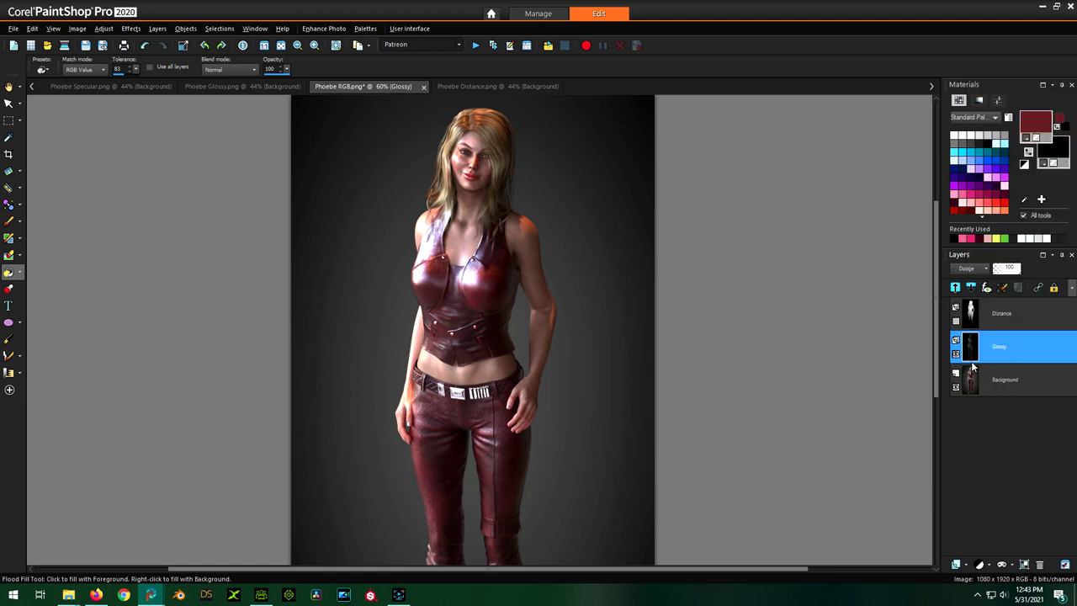
left_click(954, 320)
left_click(955, 354)
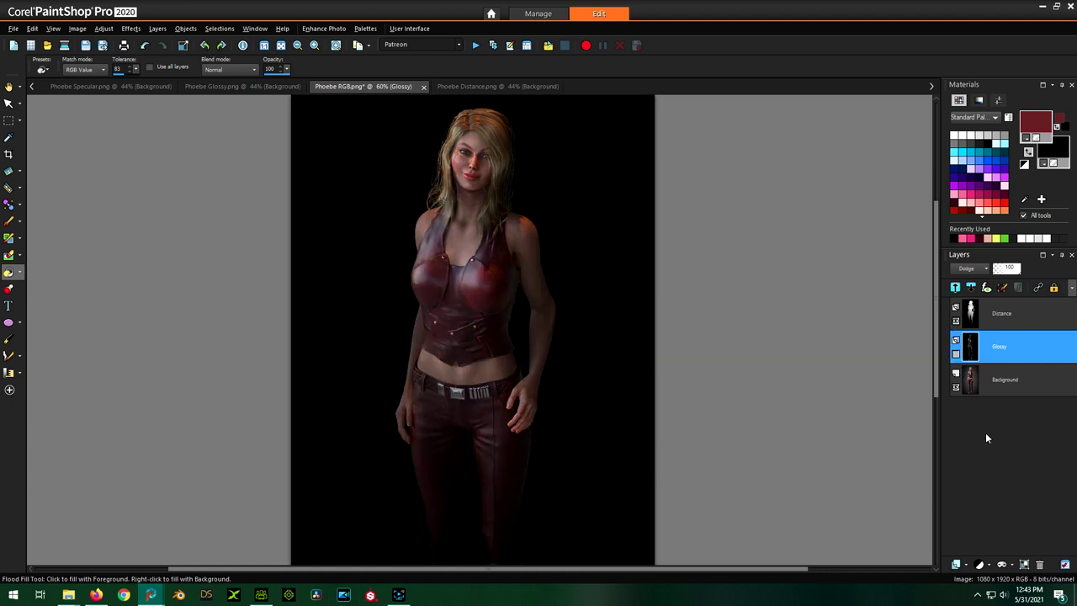
- Create a layer mask from image using Phoebe Distance.png as the source
left_click(1001, 564)
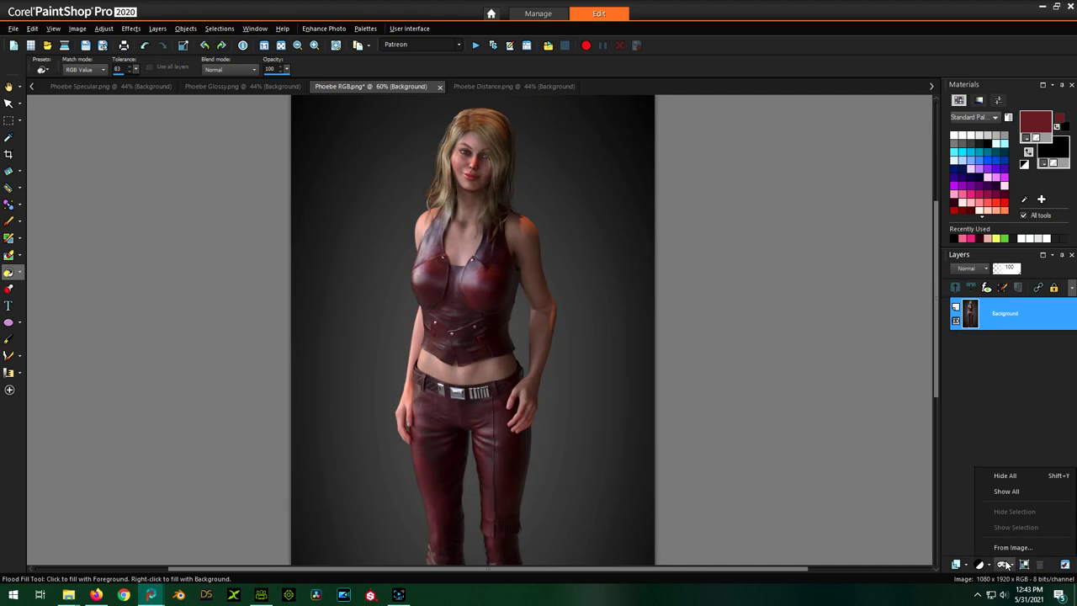
left_click(1005, 548)
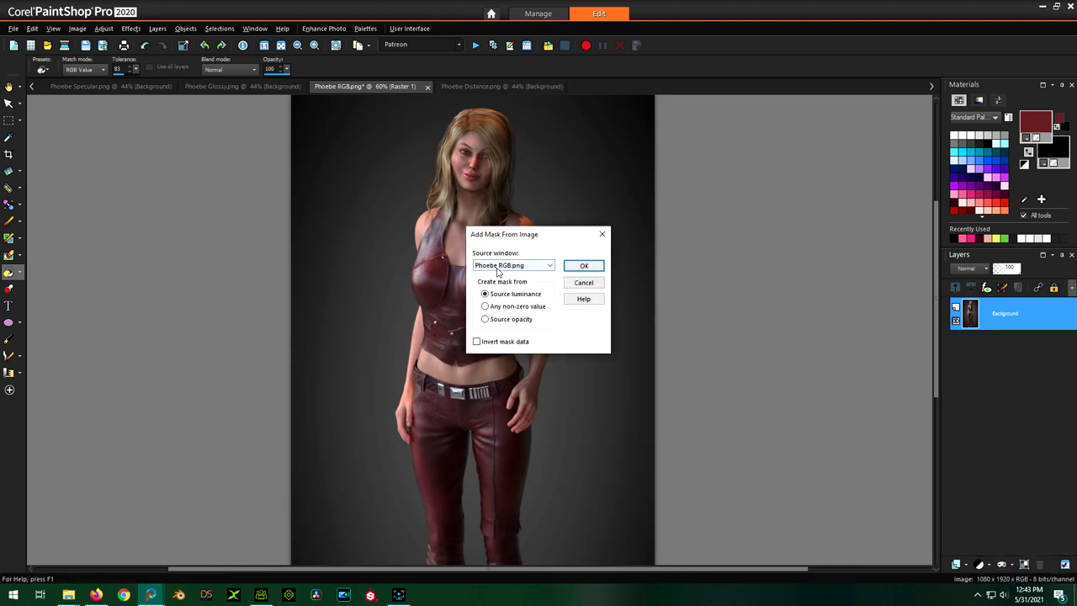
left_click(512, 265)
left_click(506, 298)
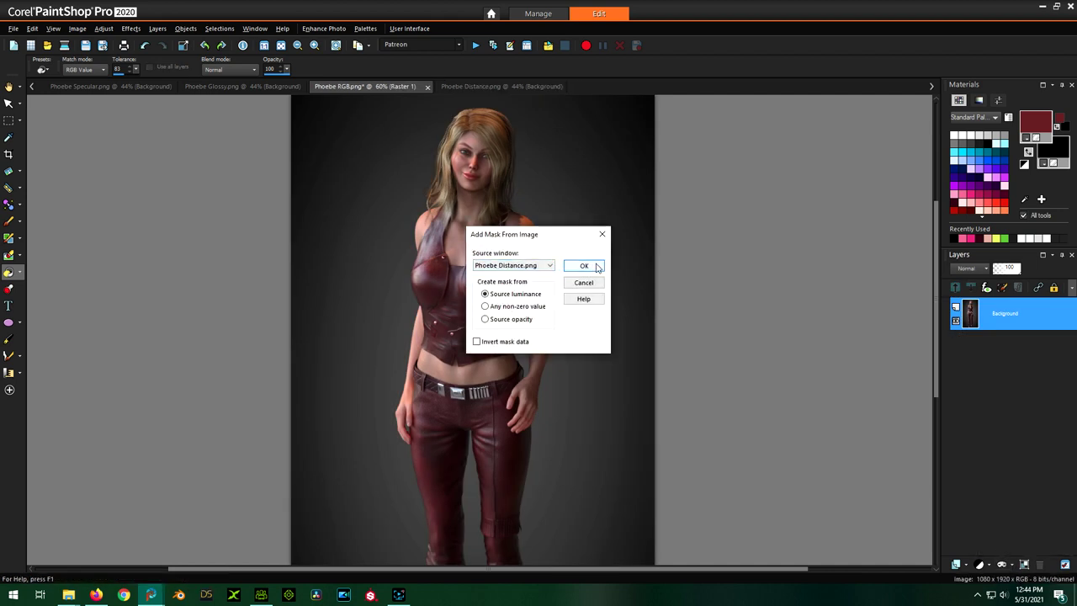
left_click(584, 266)
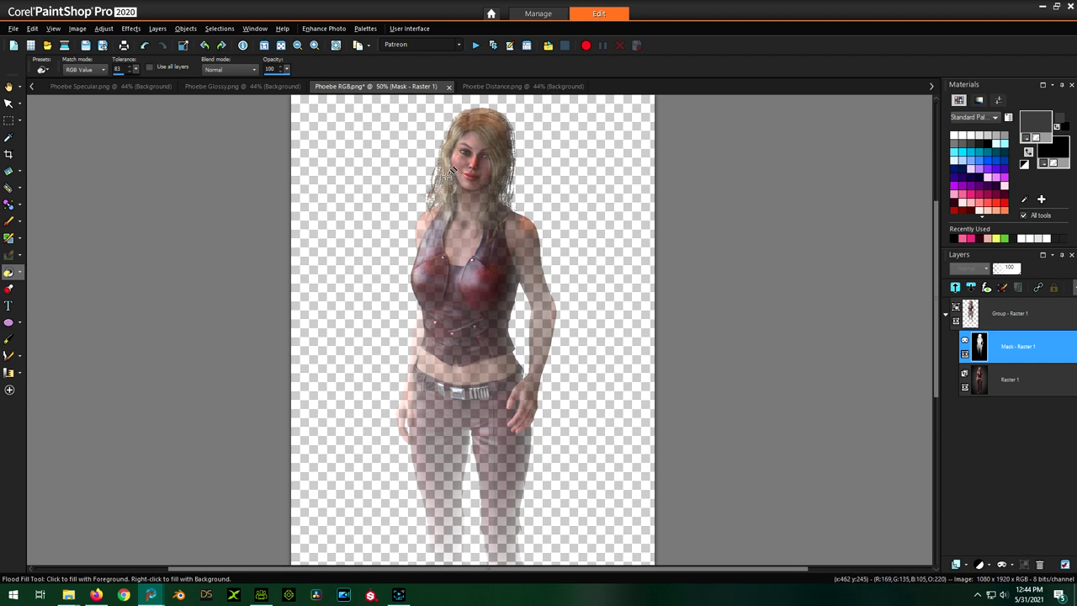
scroll(678, 276, "down", 2)
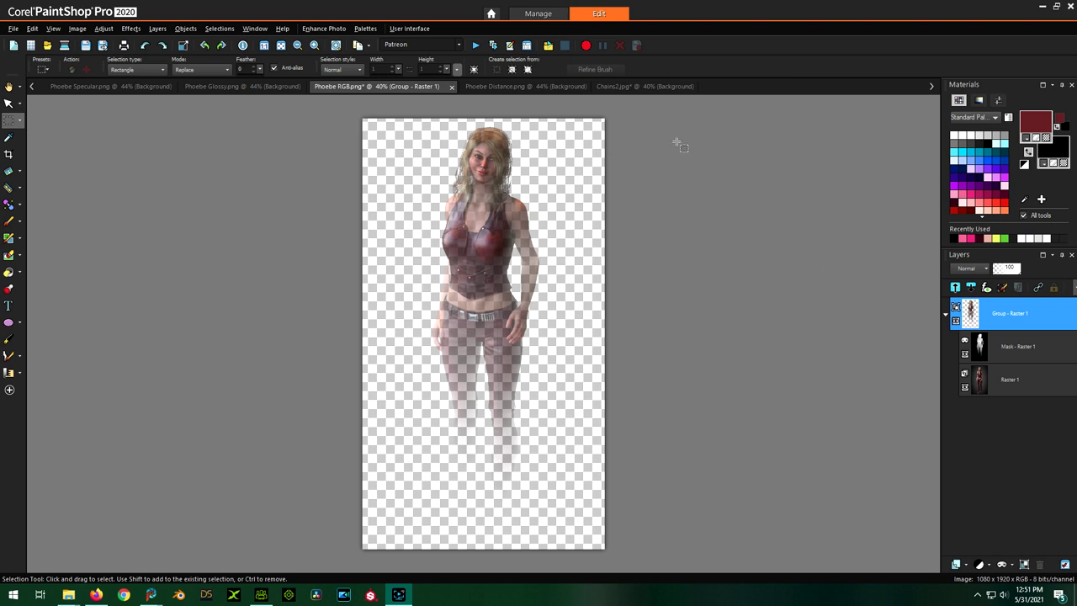
- Copy Chains2.jpg, paste it into Phoebe RGB.png as a new layer, and move it beneath the figure group
left_click(647, 87)
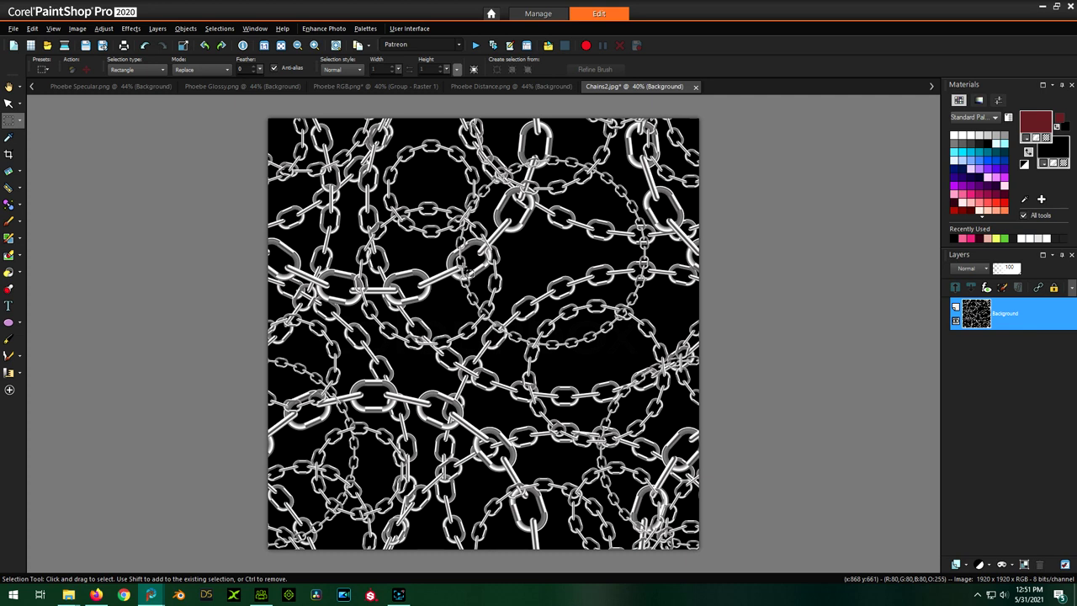
left_click(32, 29)
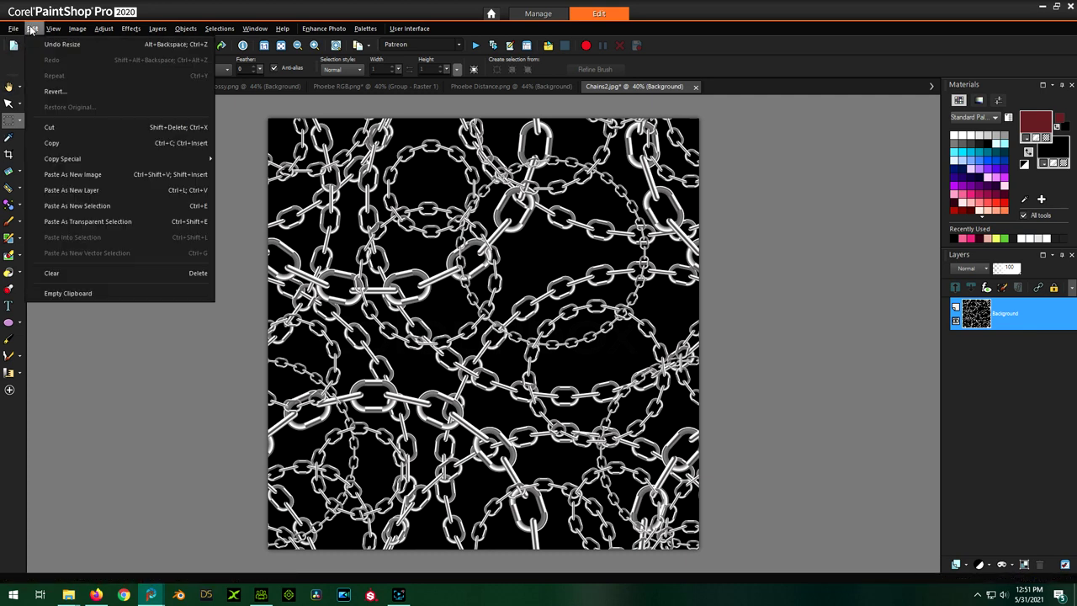
left_click(50, 142)
left_click(391, 87)
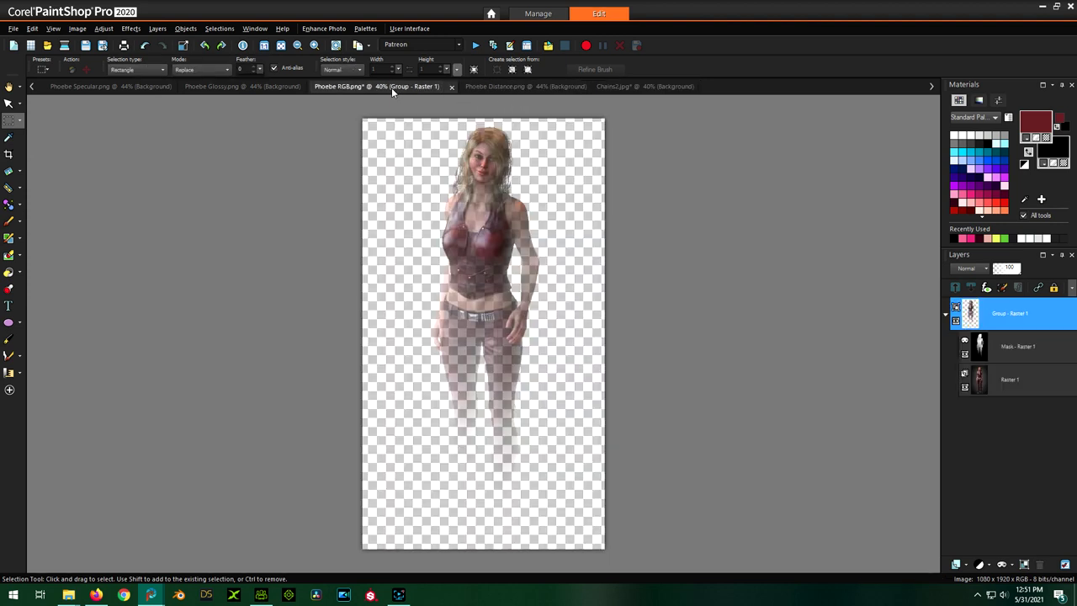
left_click(32, 28)
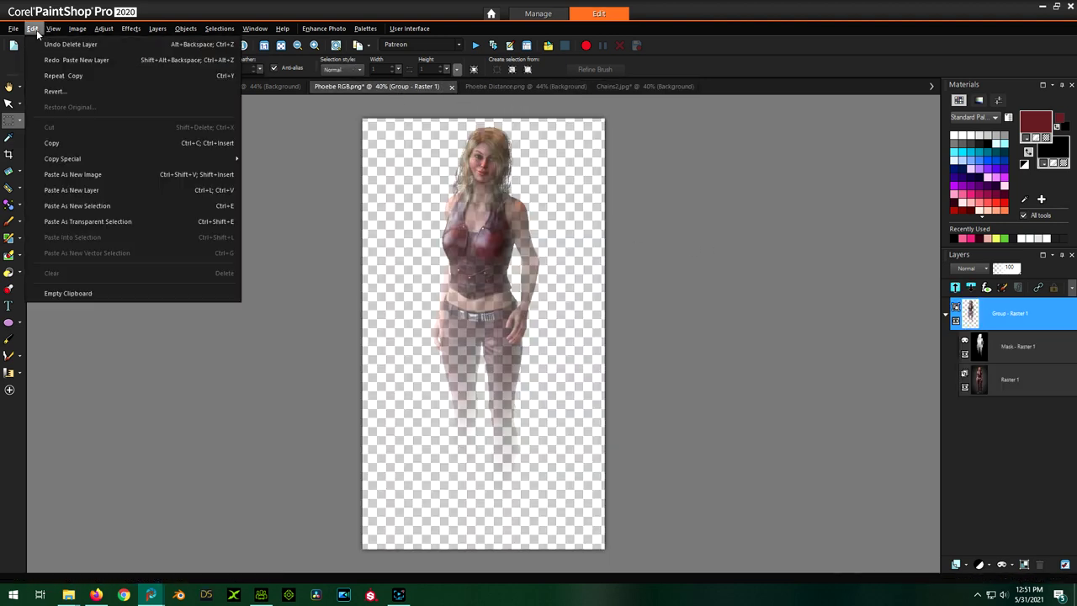
left_click(72, 190)
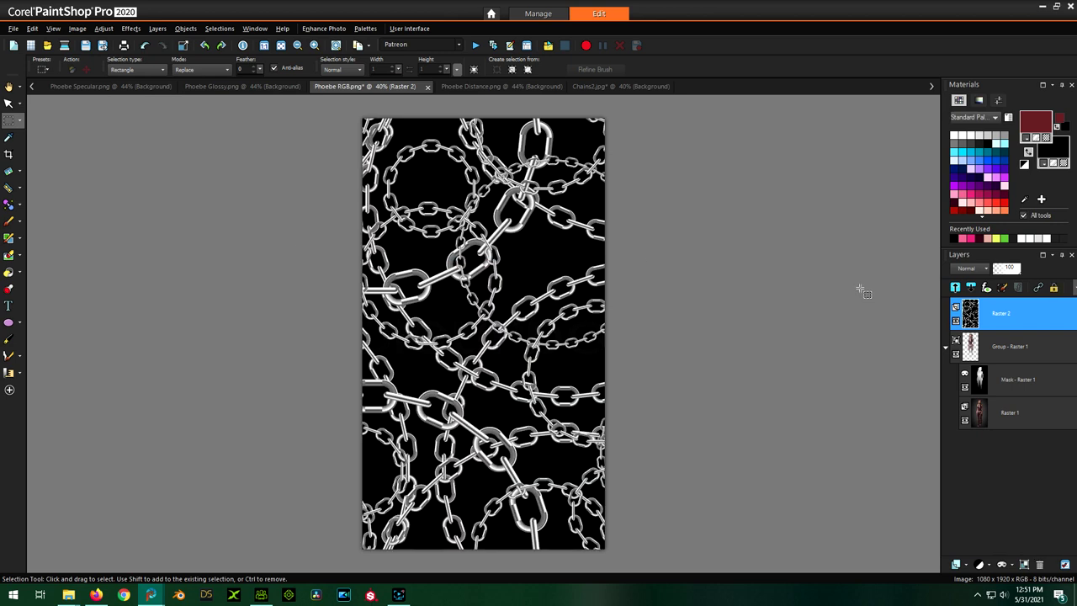
left_click_drag(1030, 308, 1001, 441)
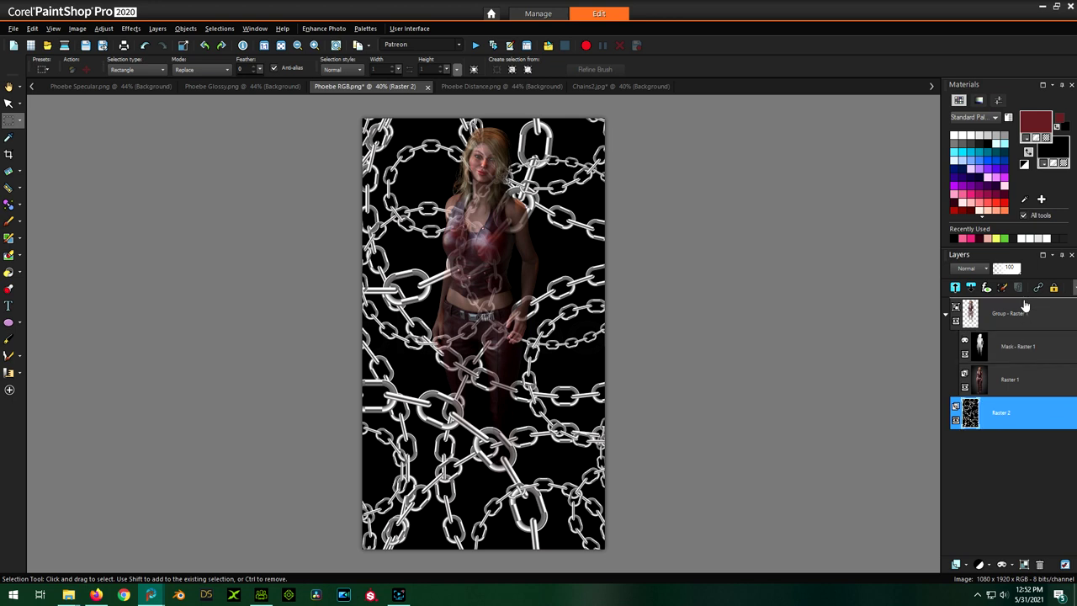
- Put Raster 2 on top with Lighten blending and shift it up and right
left_click_drag(1025, 307, 1026, 307)
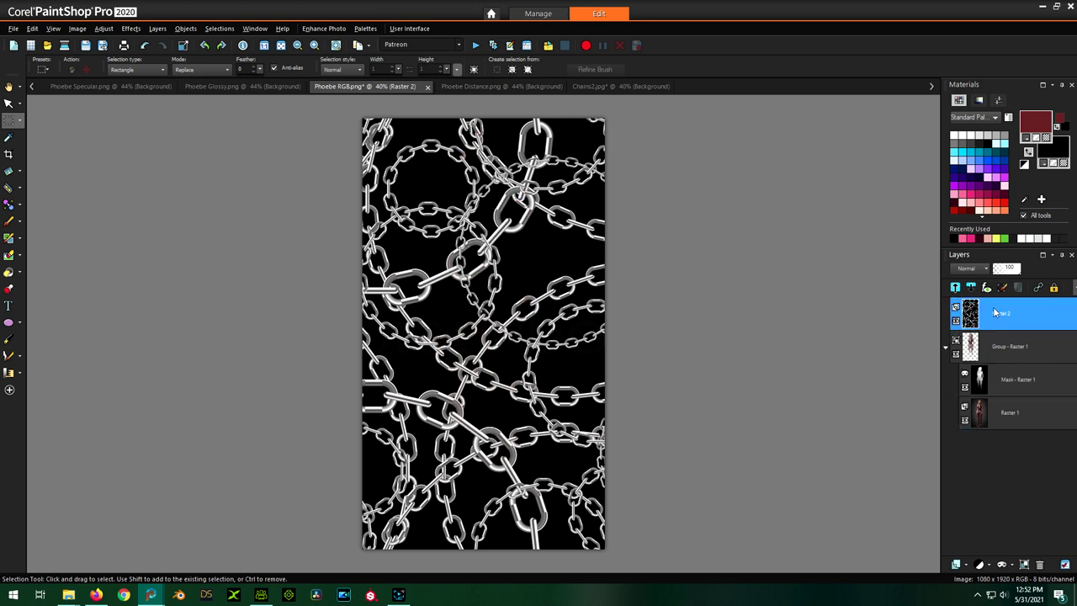
left_click(982, 268)
left_click(996, 292)
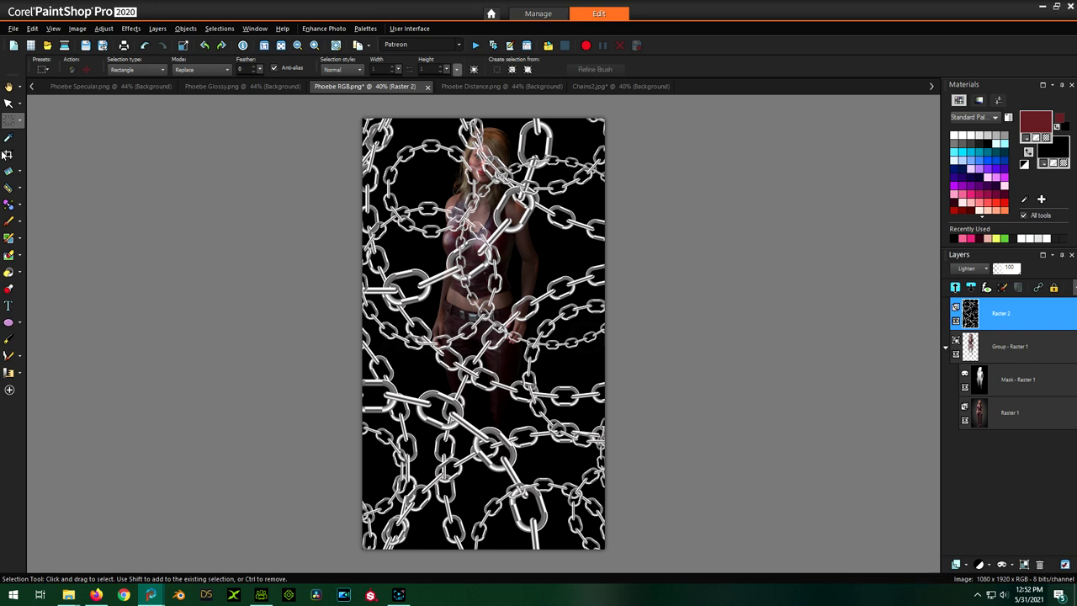
left_click(8, 102)
left_click_drag(527, 206, 573, 195)
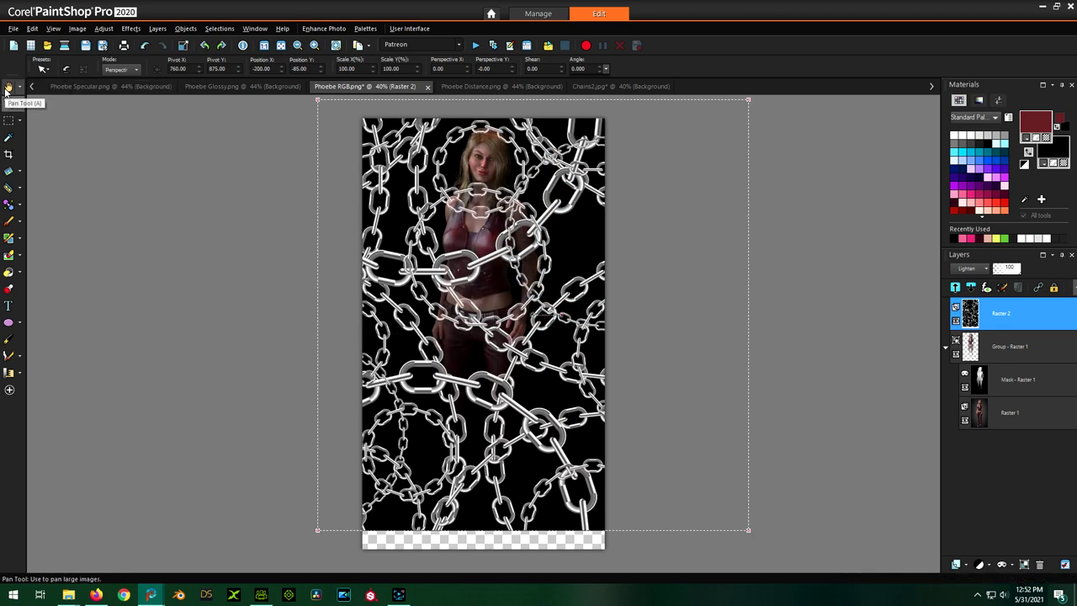
- Draw a rectangular selection over the composite, crop to it, and zoom in to 150%
left_click(9, 86)
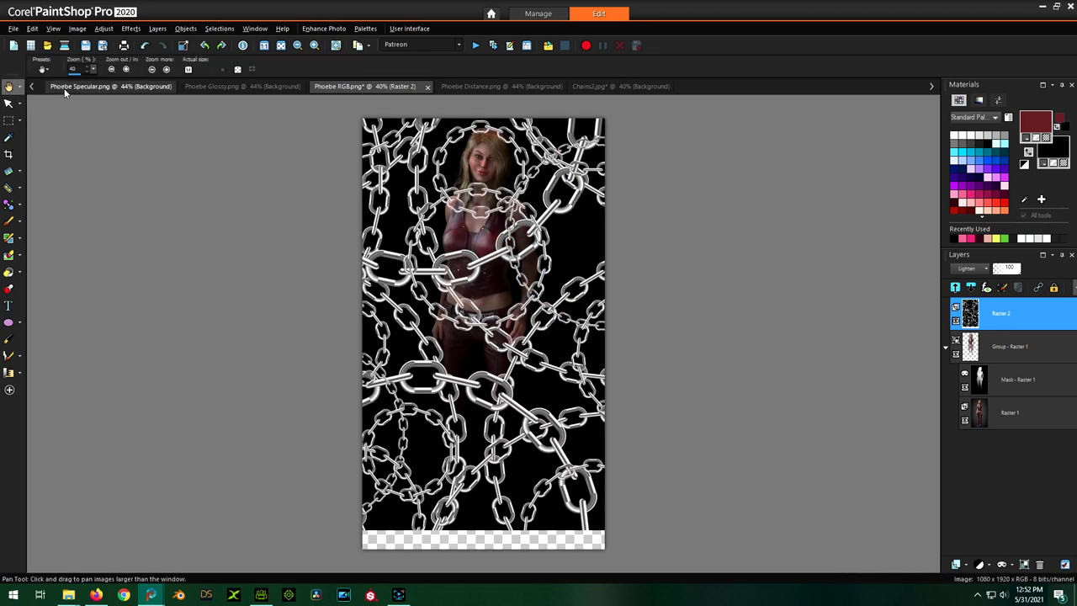
left_click(8, 120)
left_click_drag(336, 106, 659, 427)
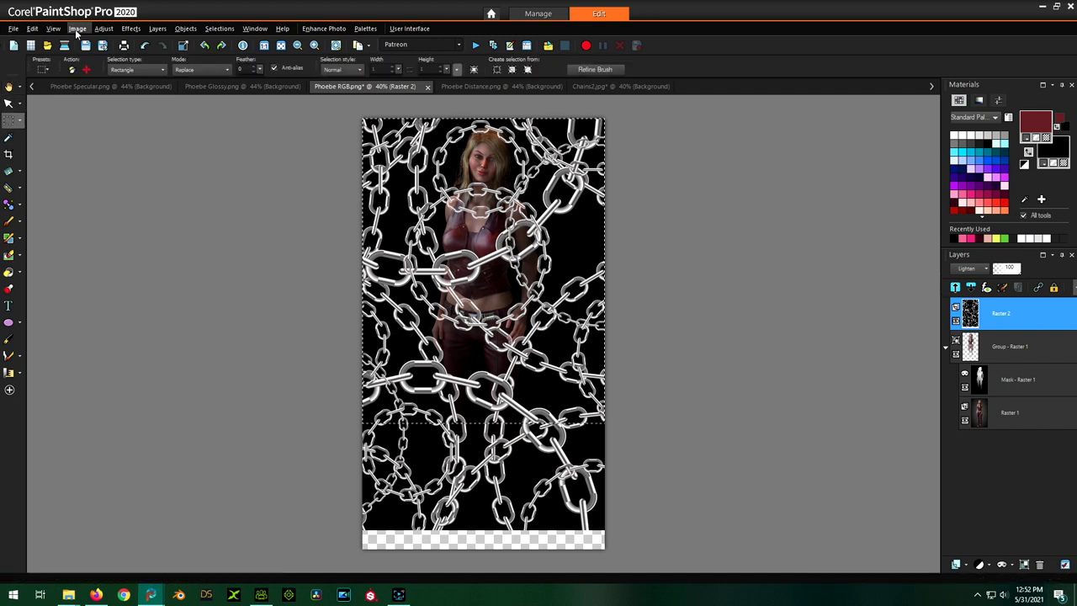
left_click(77, 28)
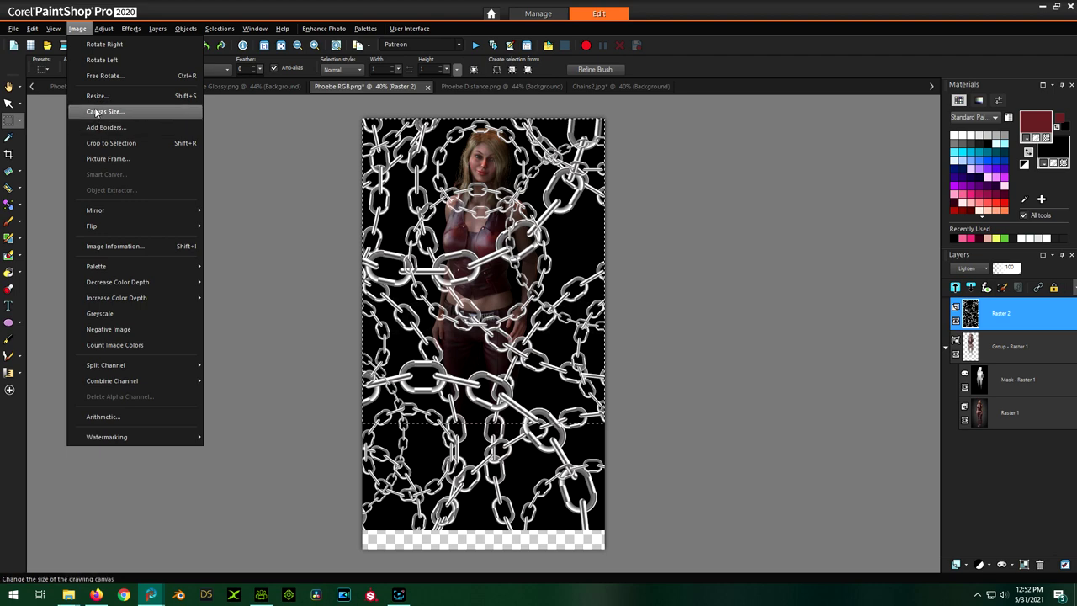
left_click(99, 144)
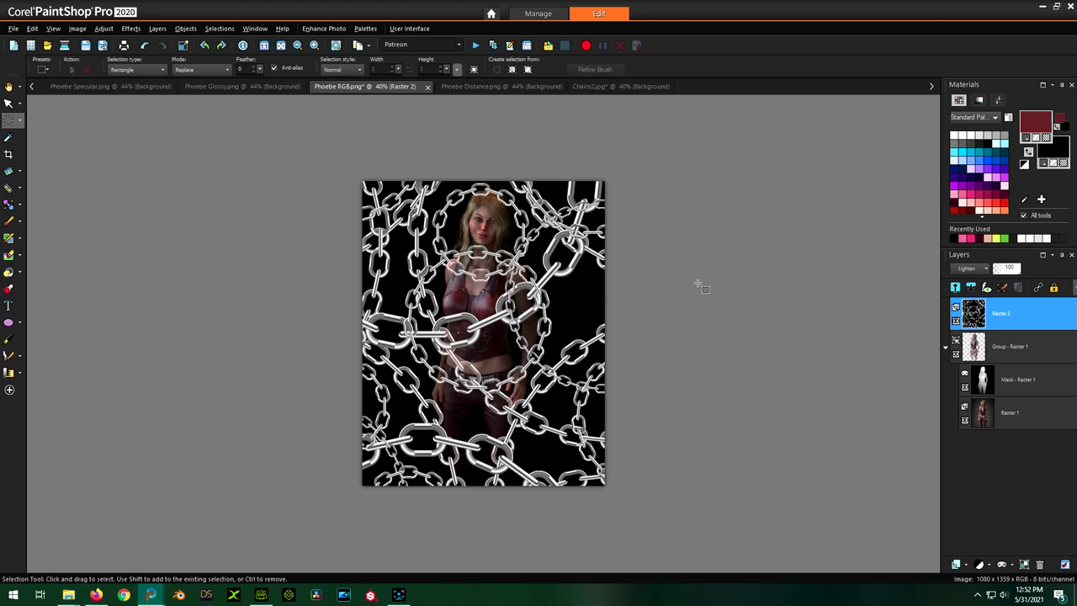
scroll(475, 282, "up", 1)
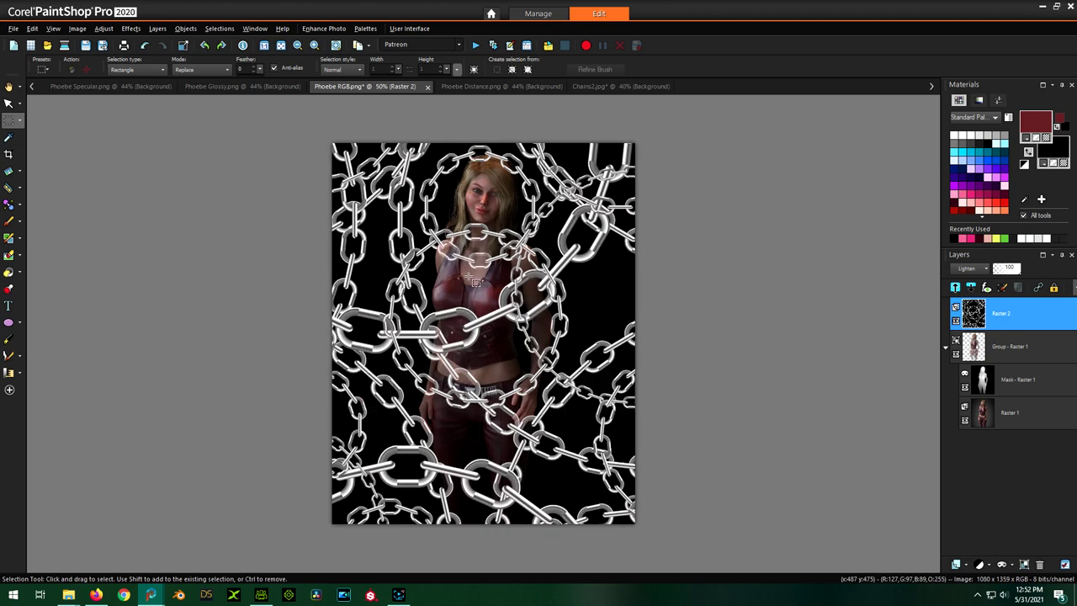
scroll(517, 176, "up", 1)
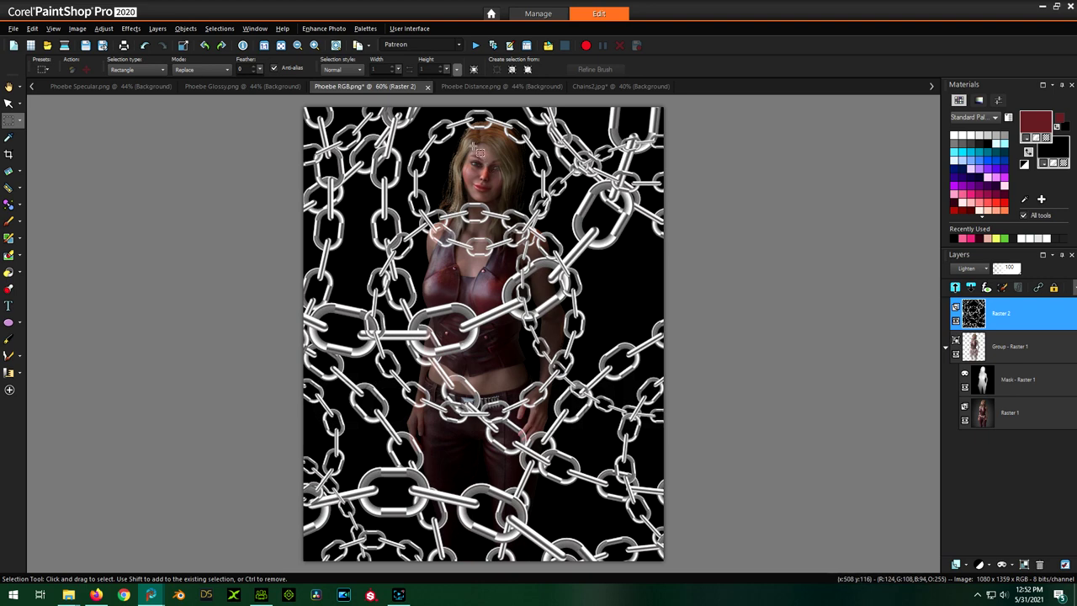
scroll(476, 150, "up", 6)
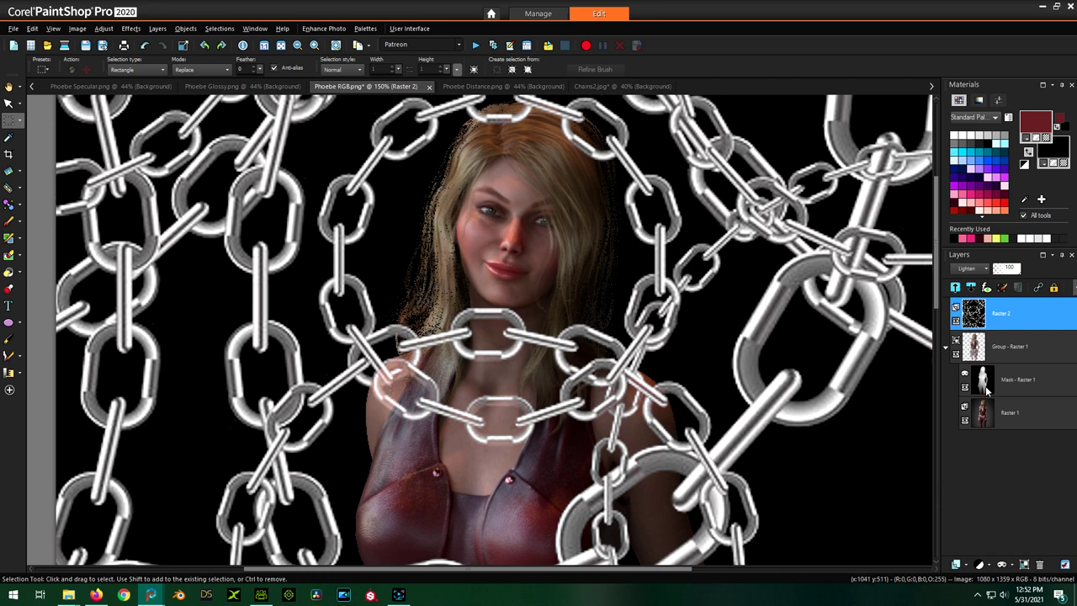
mouse_move(986, 384)
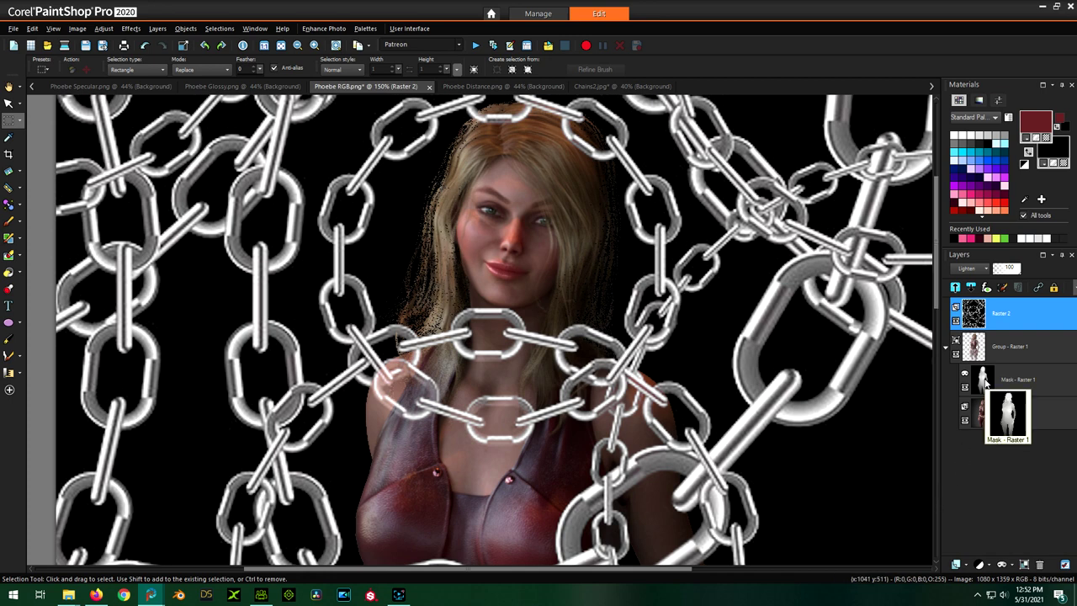
left_click(497, 87)
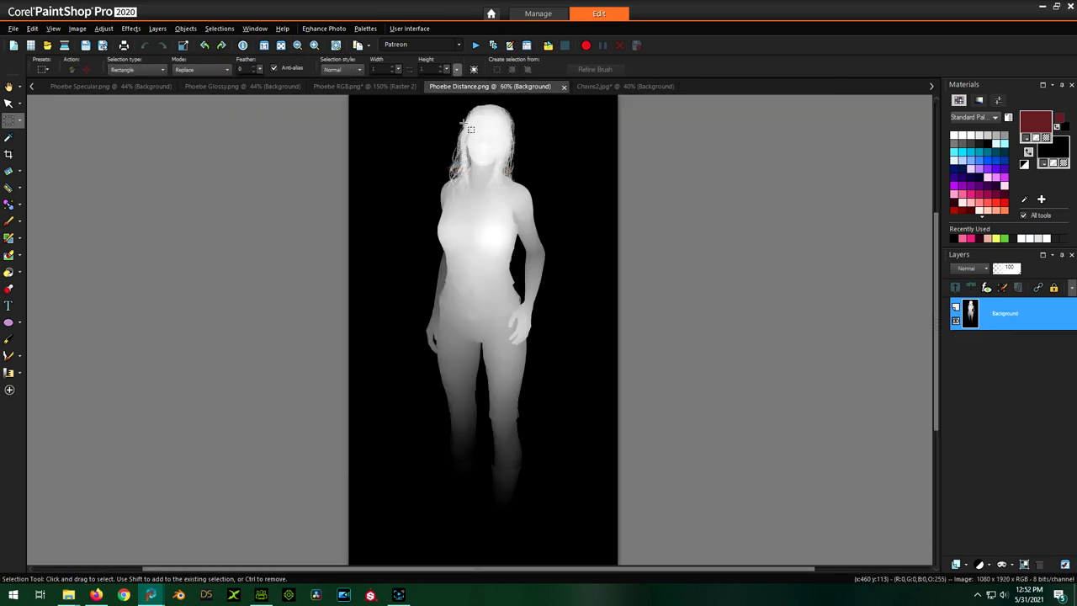
scroll(470, 128, "up", 3)
scroll(469, 128, "up", 1)
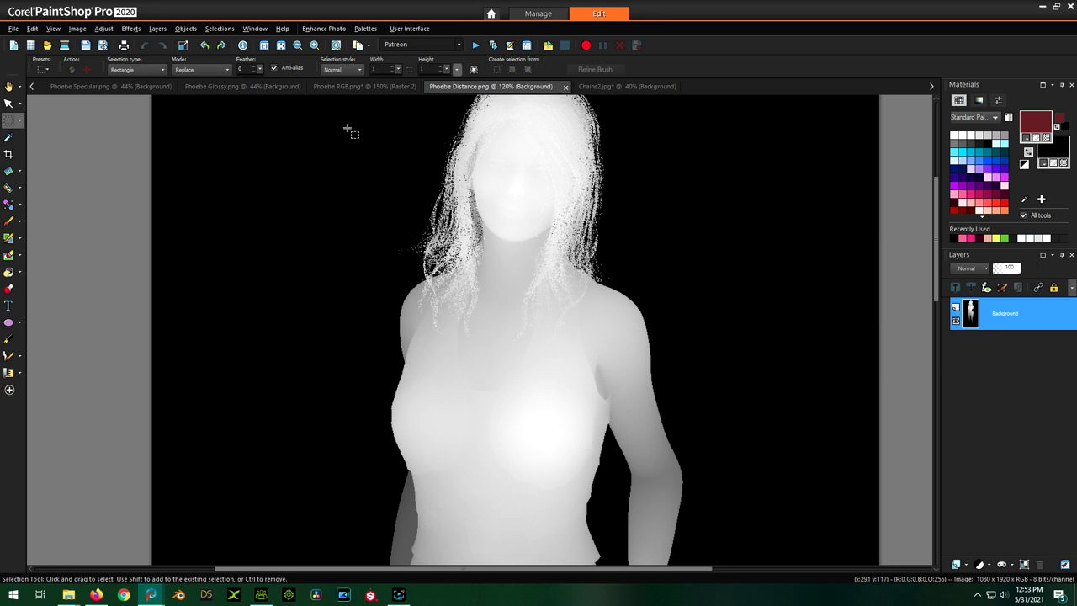
left_click(324, 90)
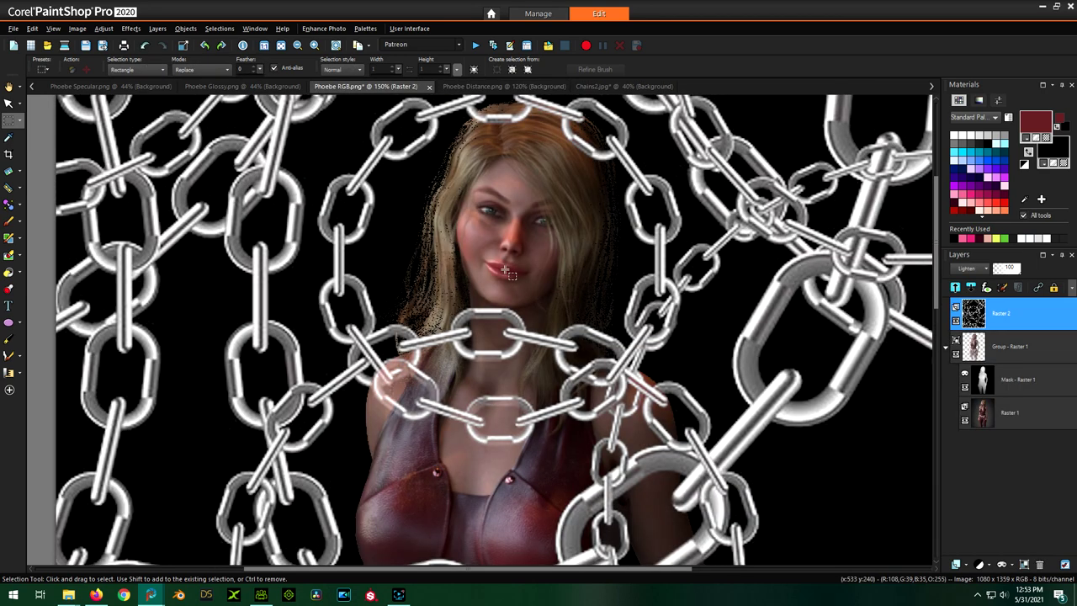
- On the Mask - Raster 1 layer, smudge the speckled hair edge left of the face
left_click(1034, 382)
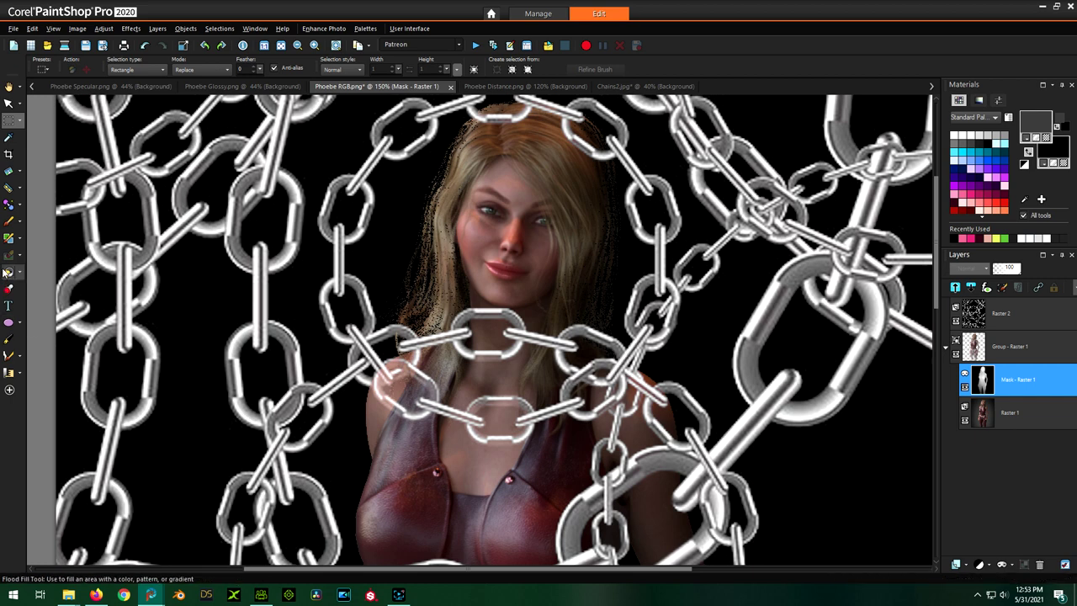
left_click(20, 240)
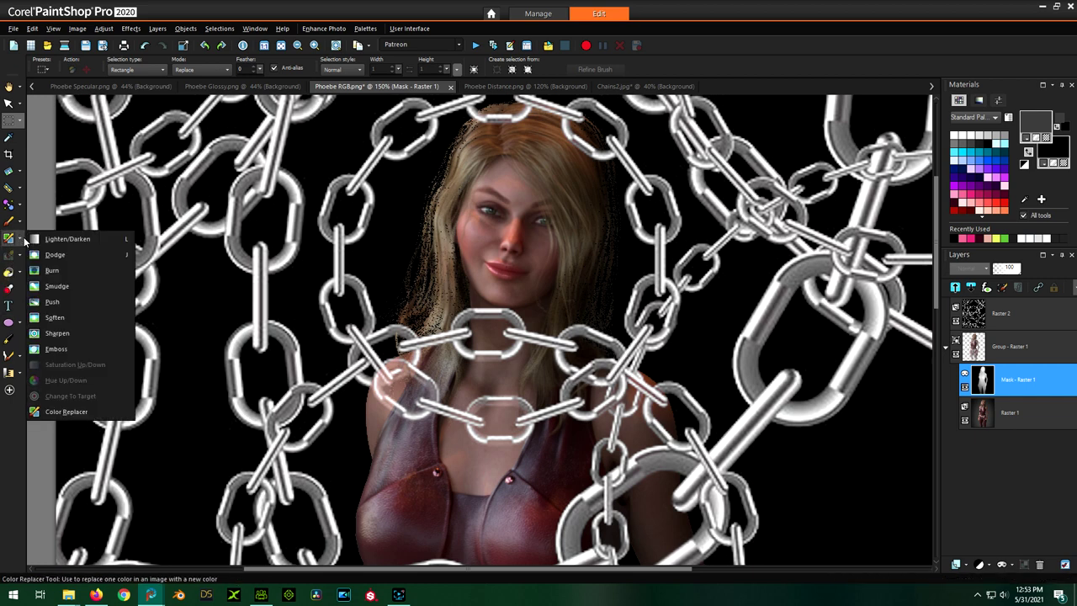
left_click(56, 286)
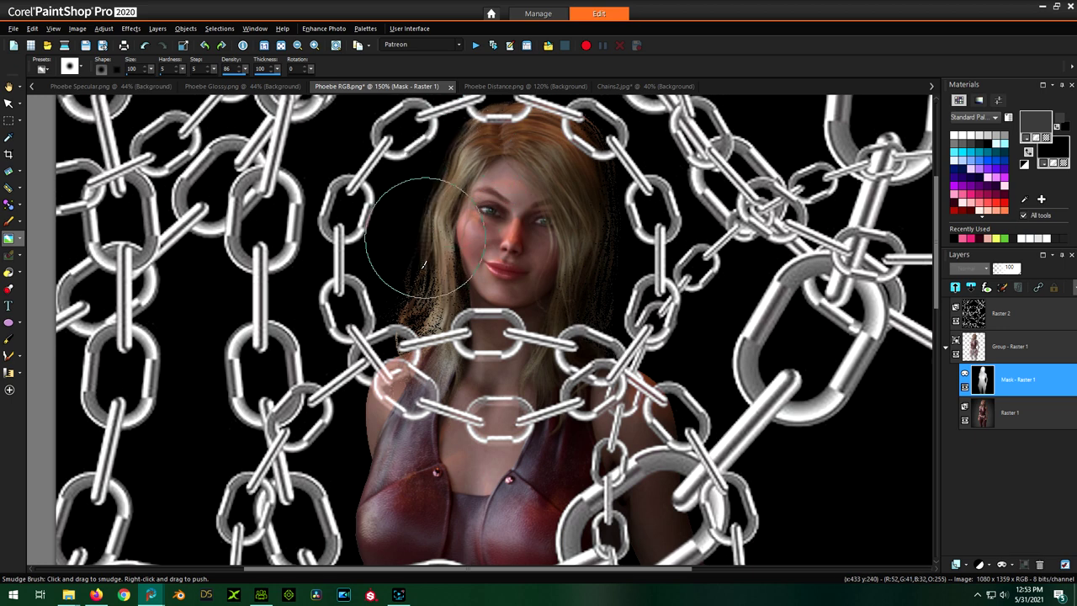
mouse_move(425, 237)
left_mouse_down()
mouse_move(428, 357)
mouse_move(434, 303)
left_mouse_up()
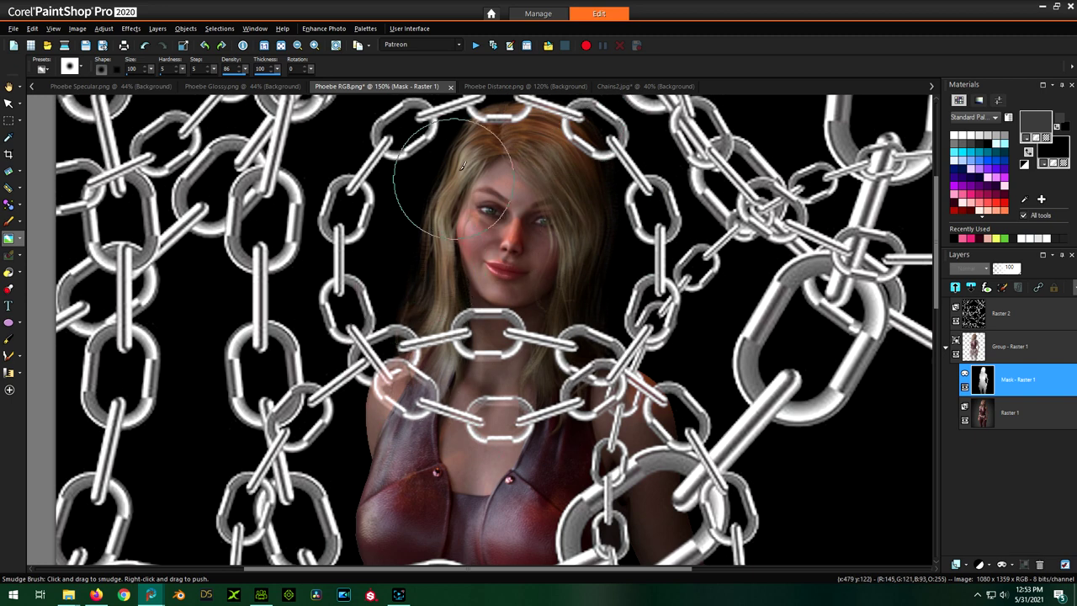
scroll(475, 194, "down", 1)
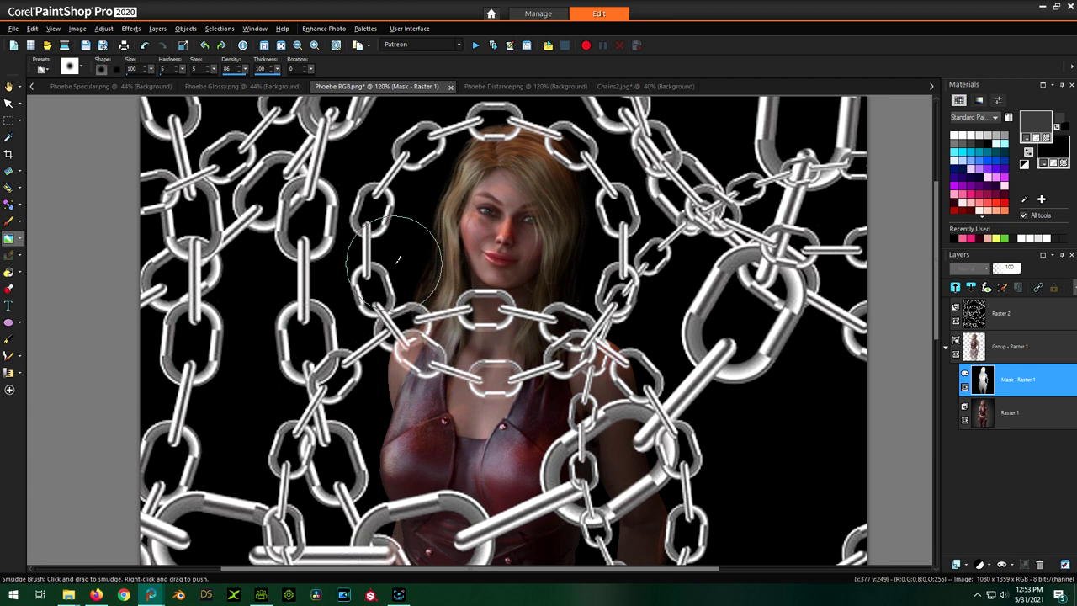
scroll(398, 258, "down", 2)
scroll(459, 227, "down", 2)
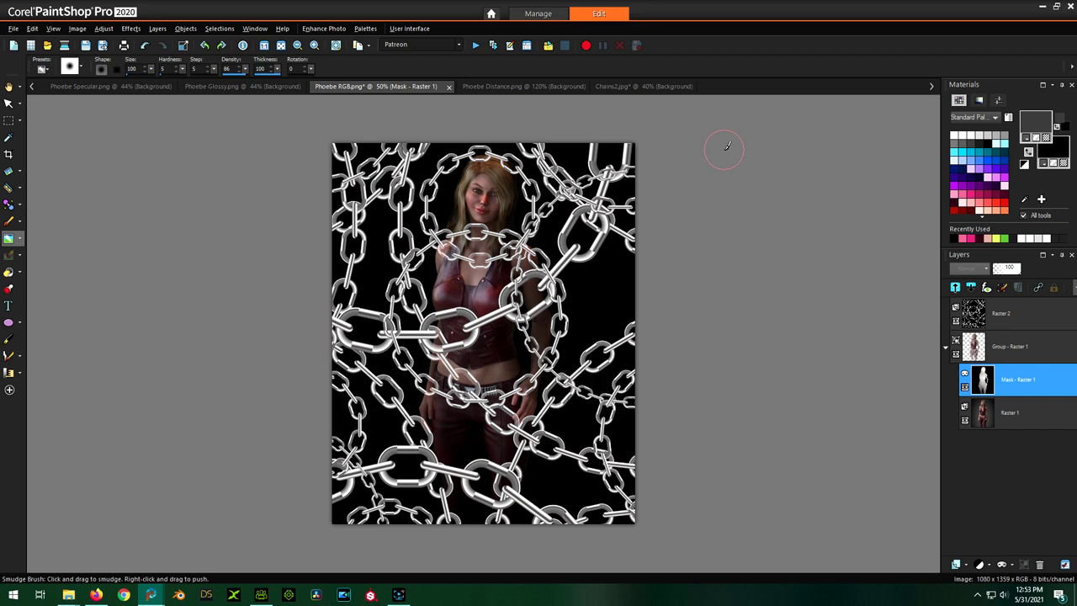
left_click(966, 388)
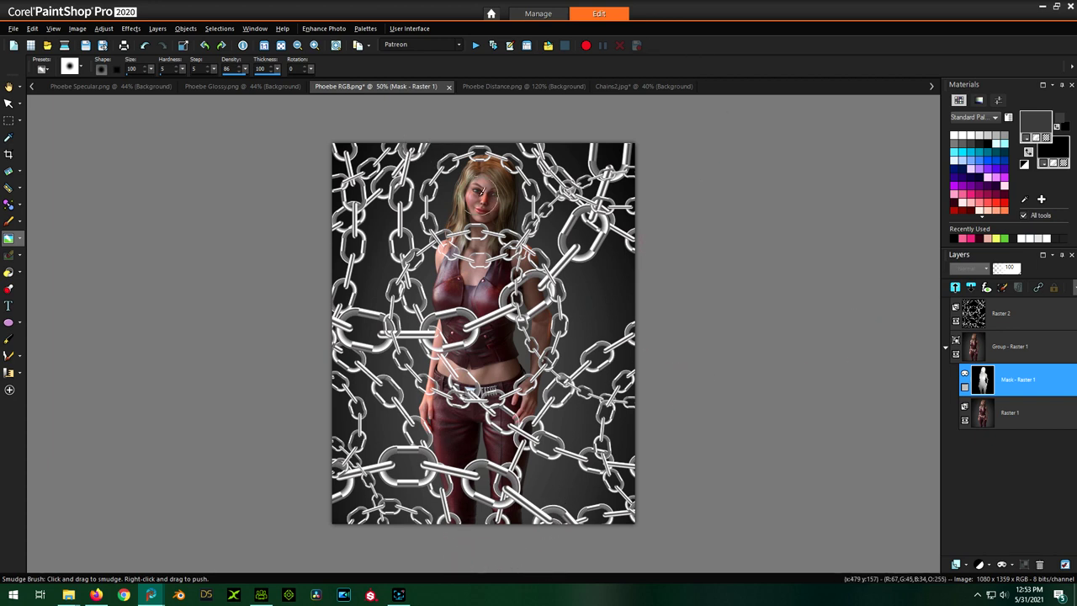
left_click(964, 388)
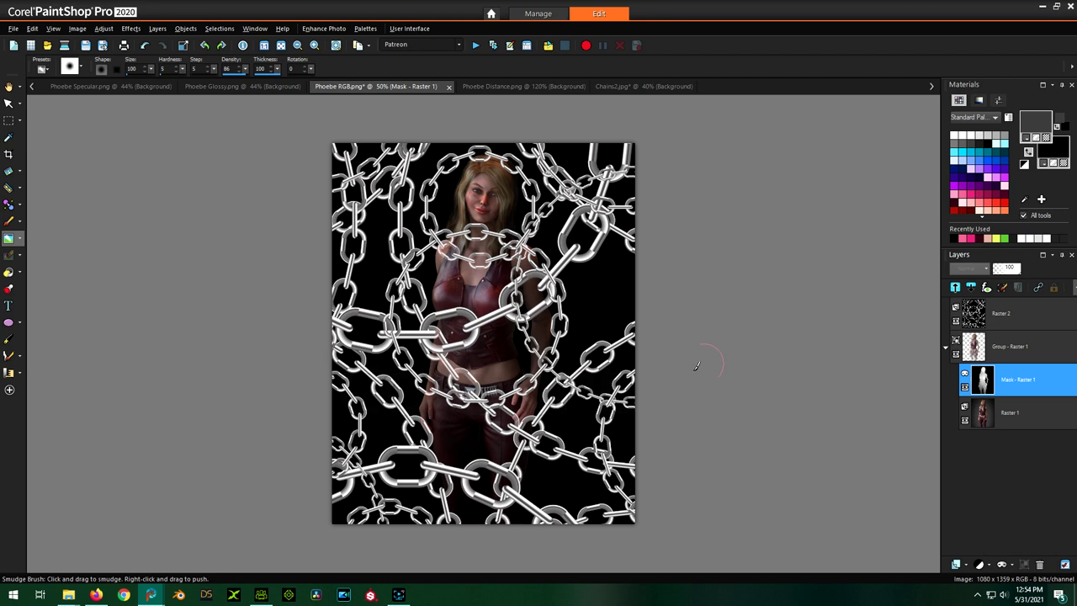
- Switch to Character Creator 3 from the taskbar
left_click(264, 596)
left_click(263, 595)
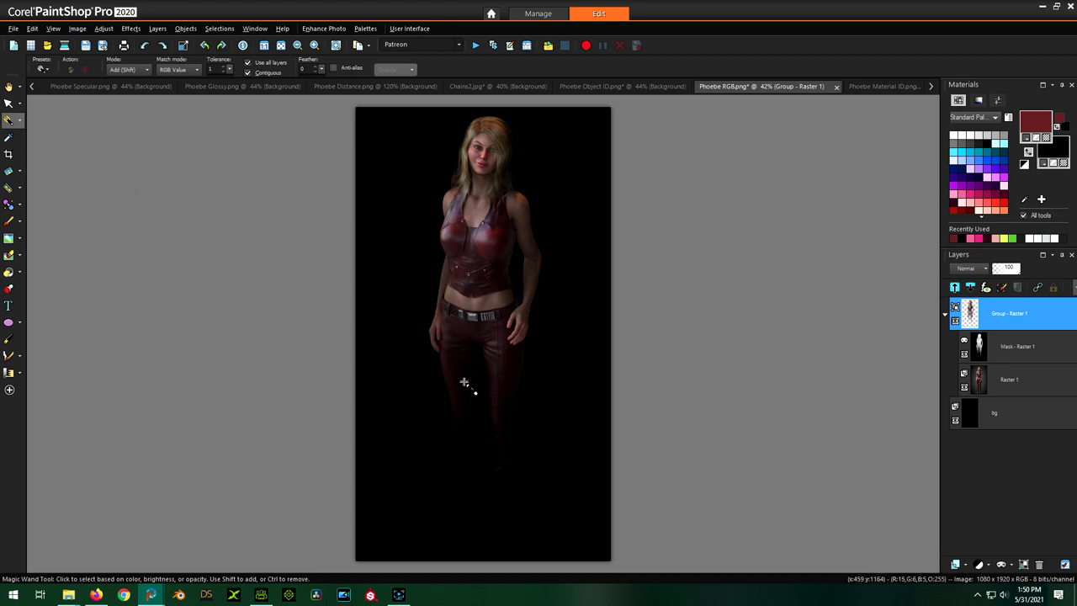
left_click(1038, 411)
left_click(1034, 380)
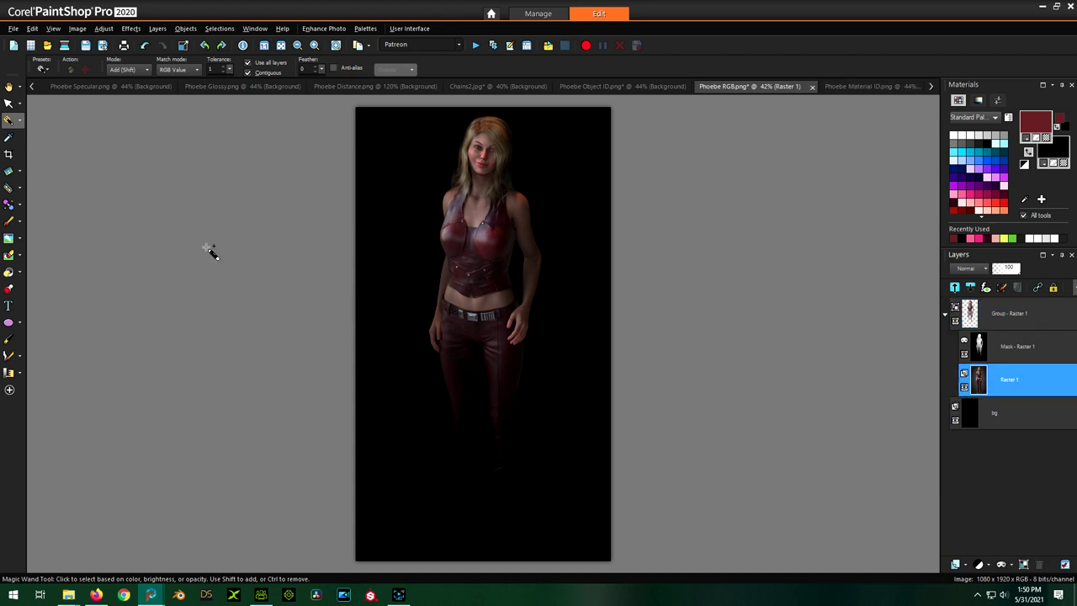
left_click(212, 69)
type("40")
left_click(457, 376)
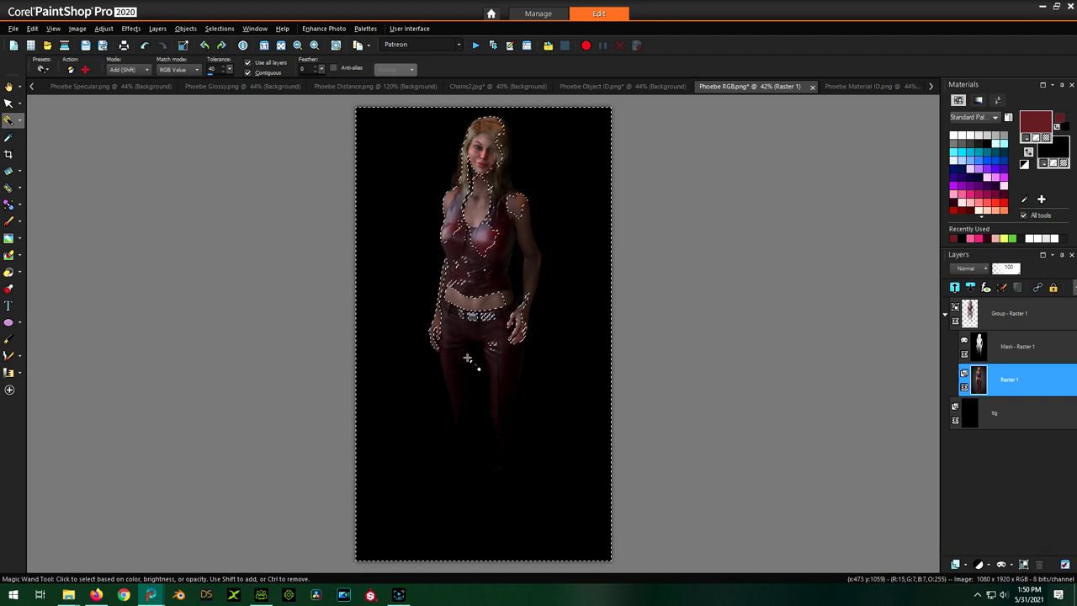
left_click(212, 69)
type("2")
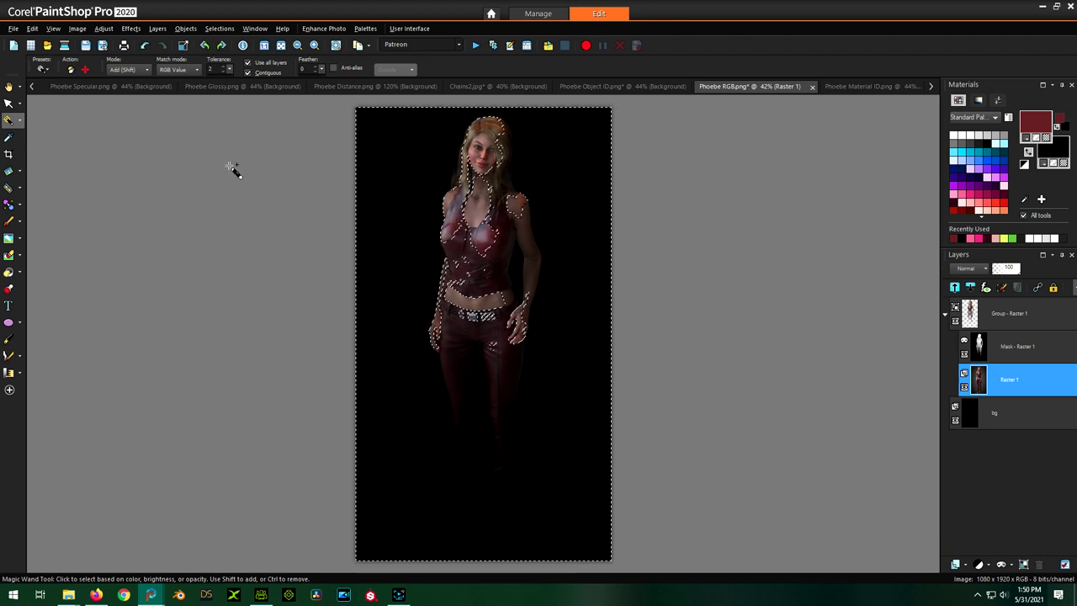
key("ctrl+d")
left_click(509, 355)
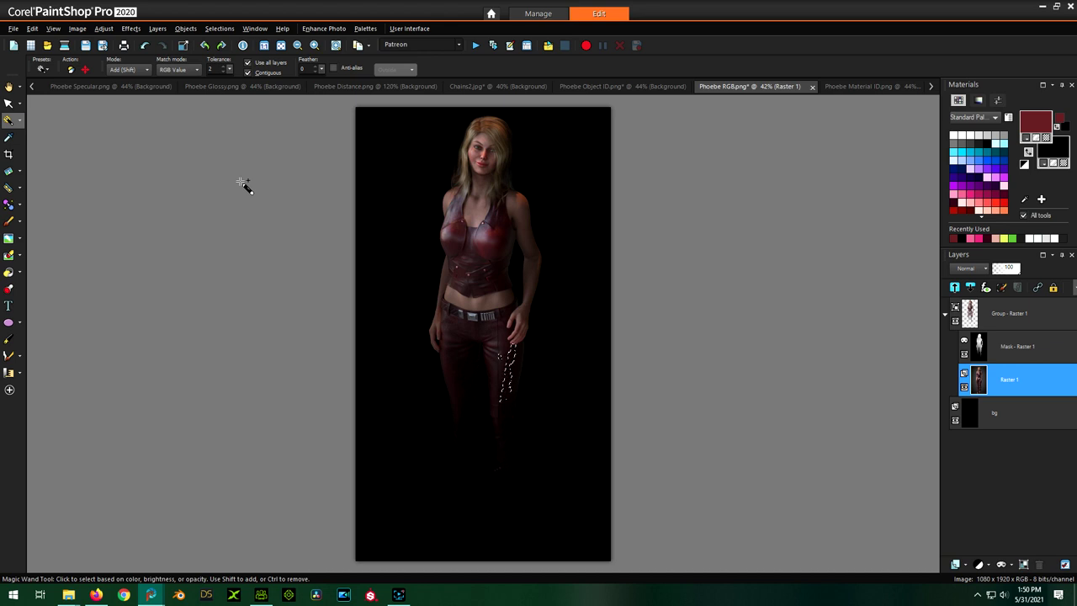
scroll(221, 69, "down", 1)
key("ctrl")
key("ctrl+d")
key("shift")
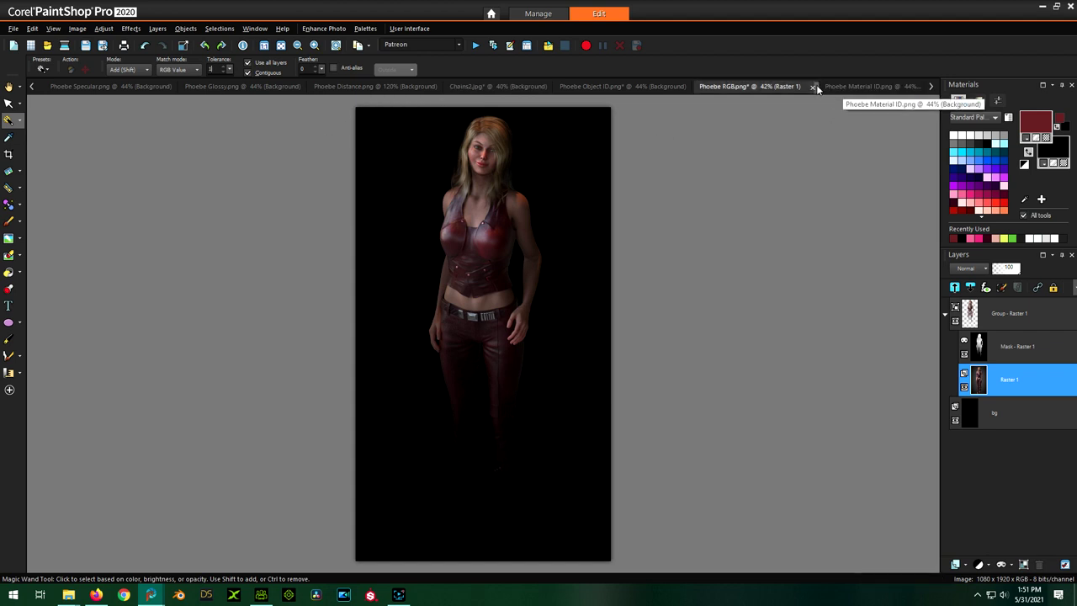
- Copy the whole Phoebe Object ID image to the clipboard
left_click(646, 85)
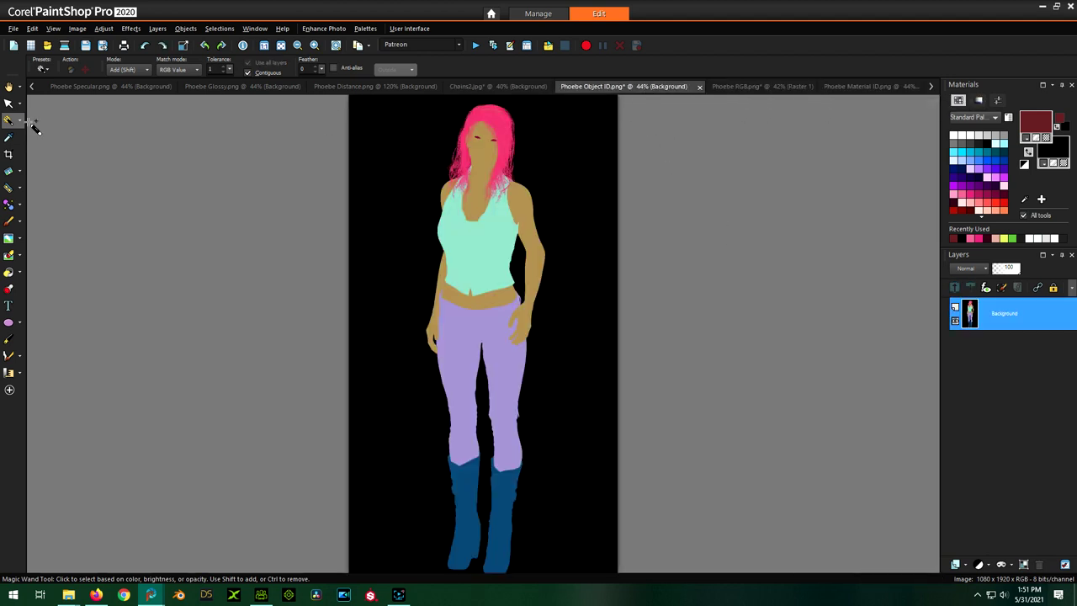
left_click(32, 28)
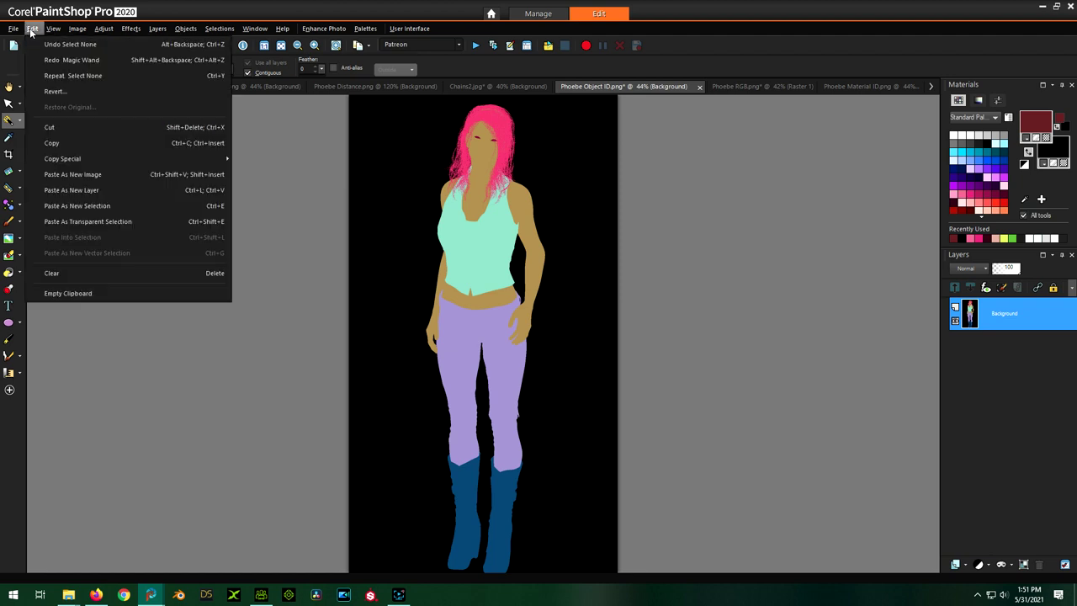
left_click(54, 145)
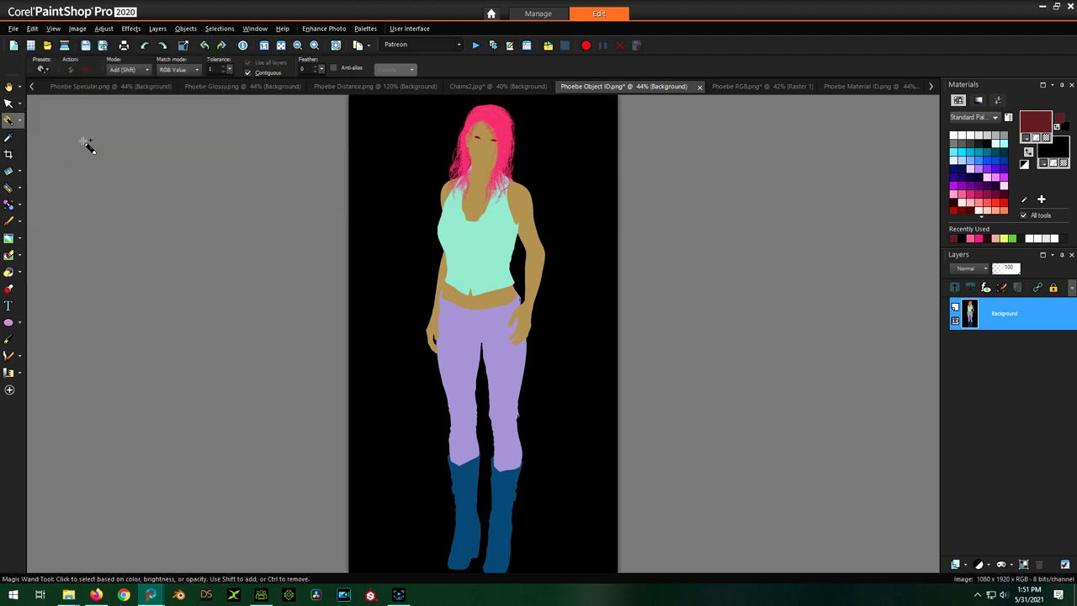
- Paste it as a new layer above Group - Raster 1 in Phoebe RGB, then magic-wand the lavender pants
left_click(763, 86)
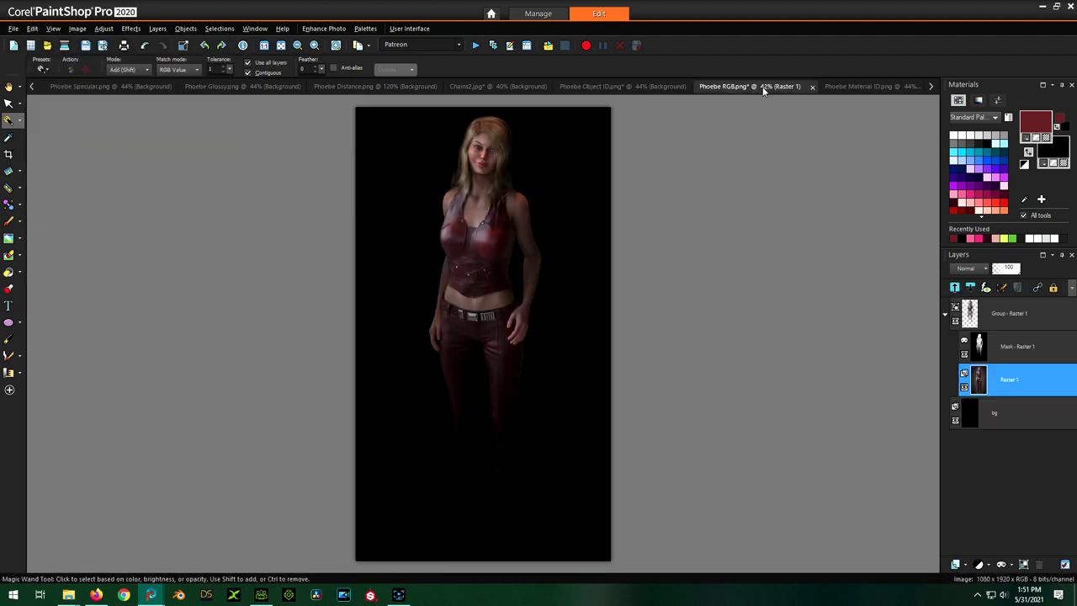
left_click(1064, 323)
left_click(32, 28)
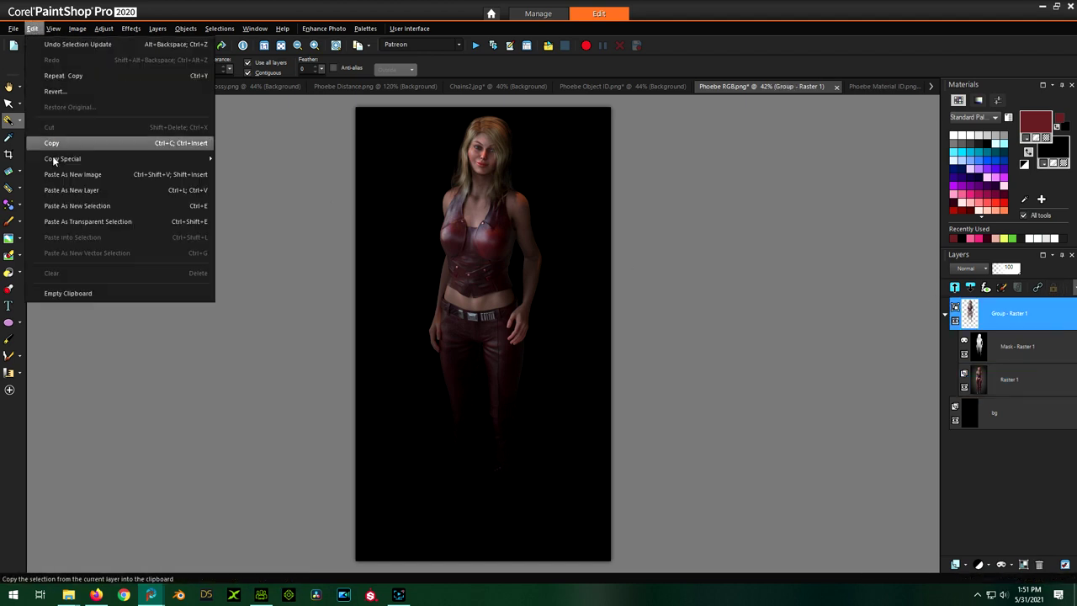
left_click(70, 191)
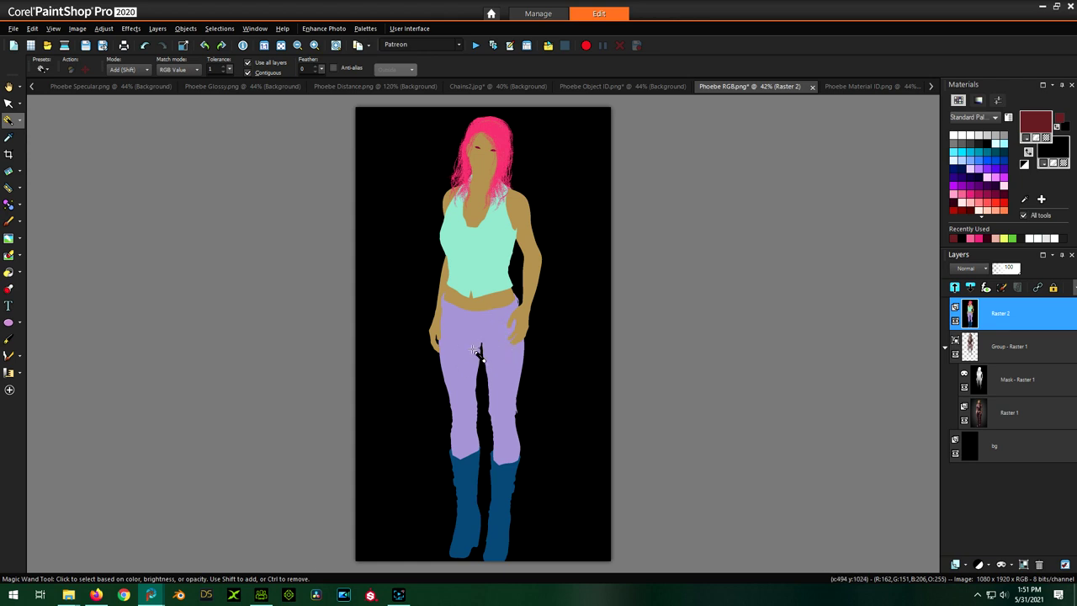
left_click(469, 349)
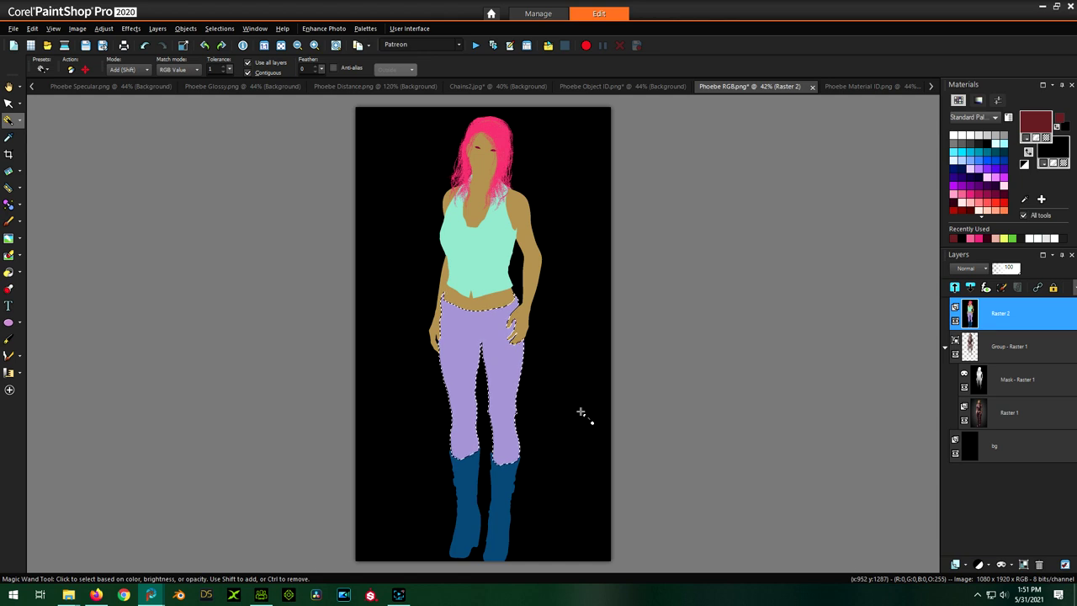
- Hide Raster 2 and set Hue/Saturation/Lightness saturation to -100 on the pants in Raster 1
left_click(955, 320)
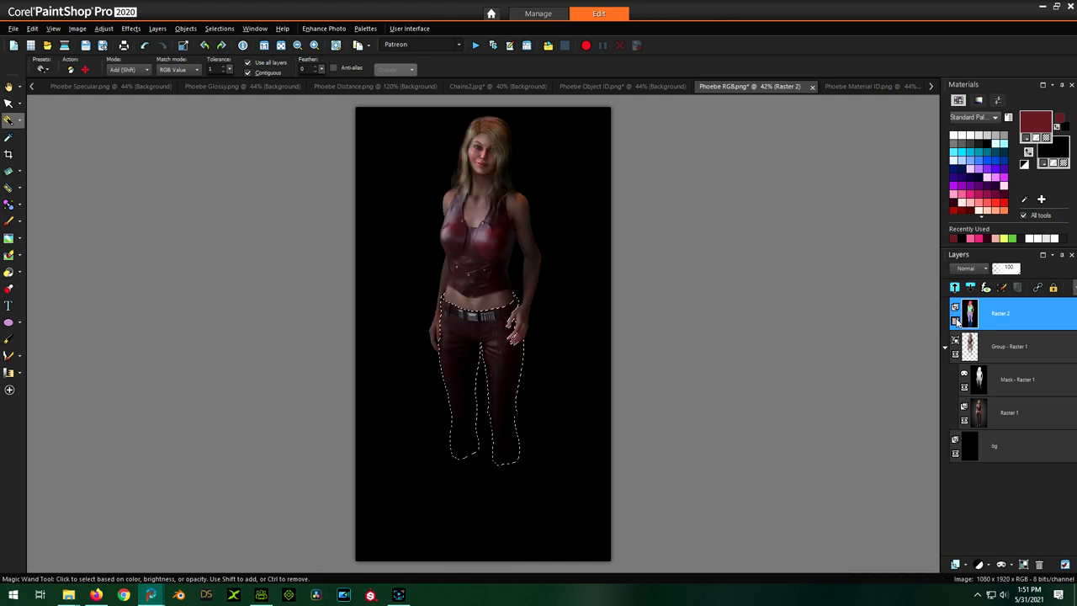
left_click(1027, 412)
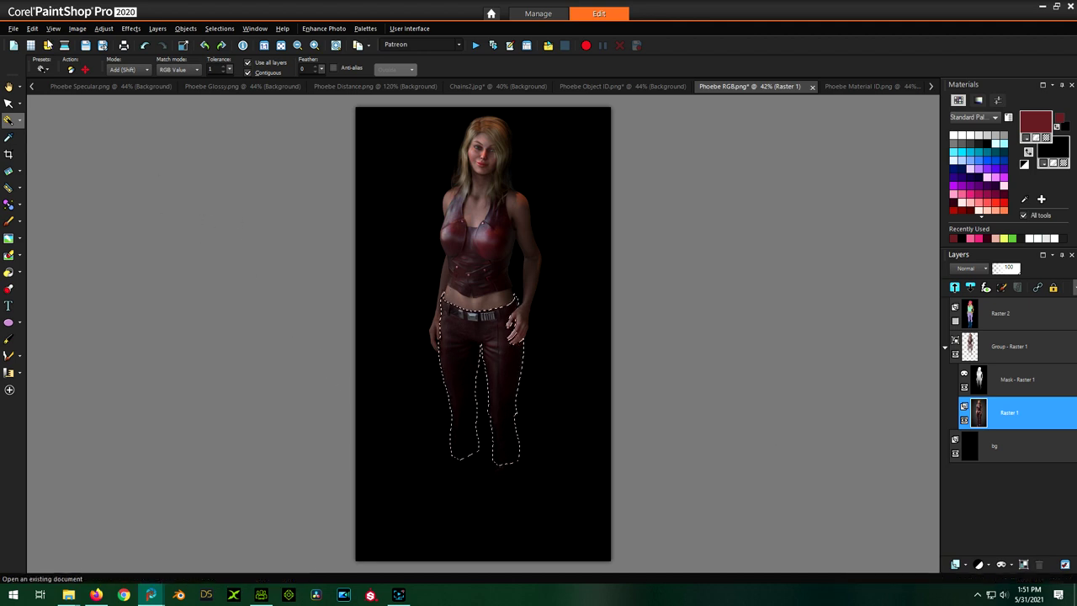
left_click(104, 28)
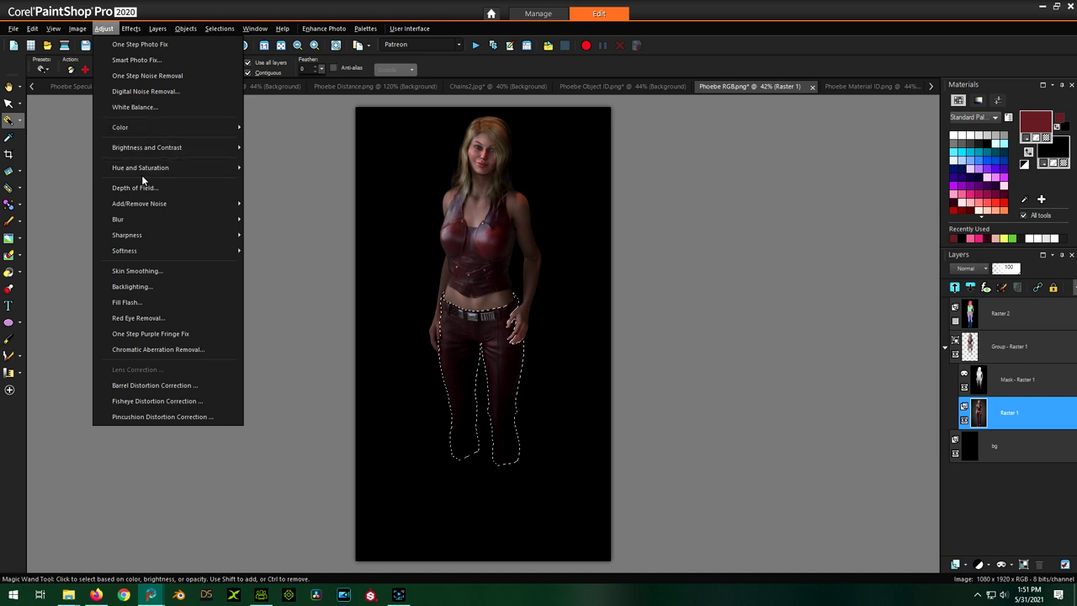
mouse_move(148, 167)
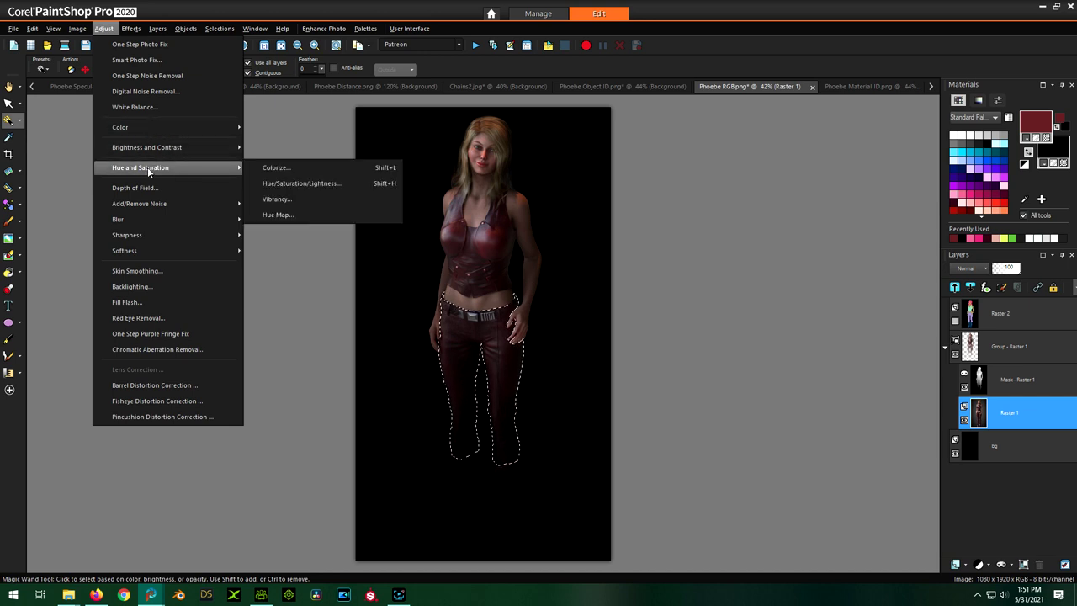
left_click(285, 185)
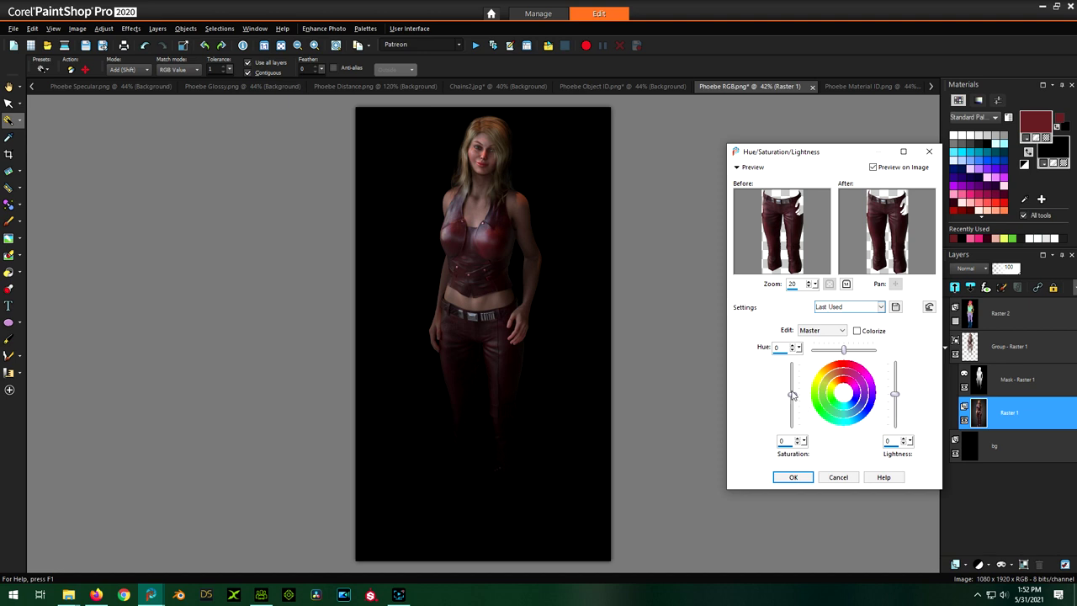
left_click_drag(791, 394, 793, 459)
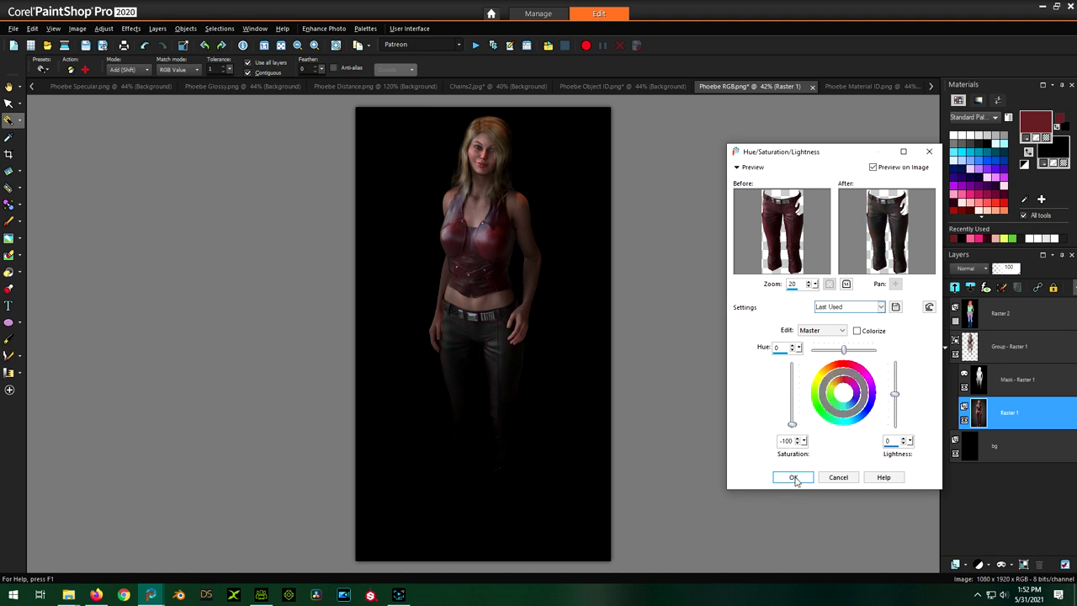
left_click(794, 478)
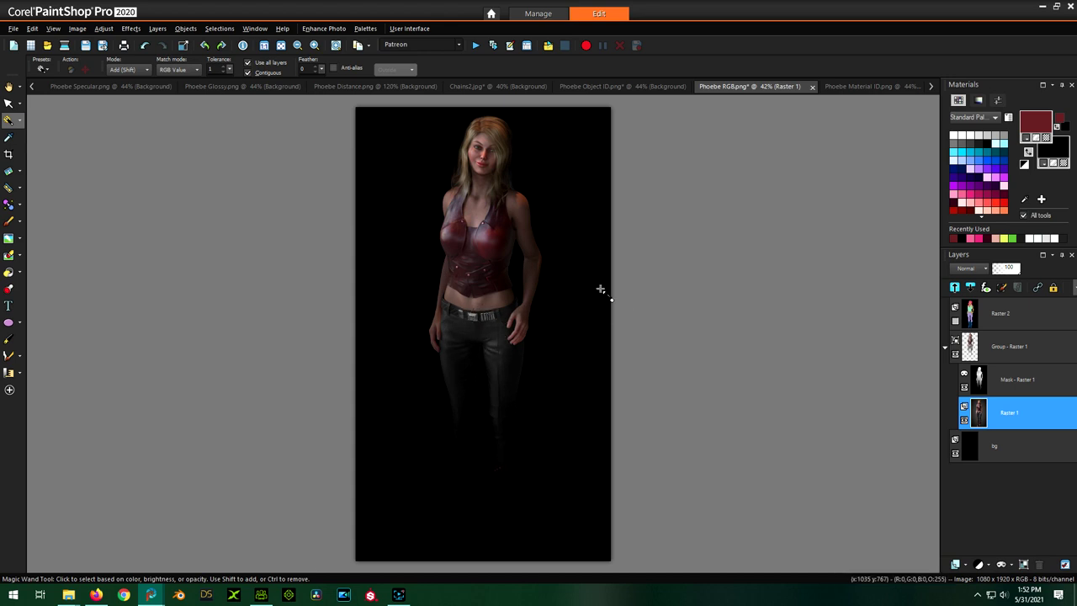
- Copy the Phoebe Material ID map to the clipboard
left_click(601, 87)
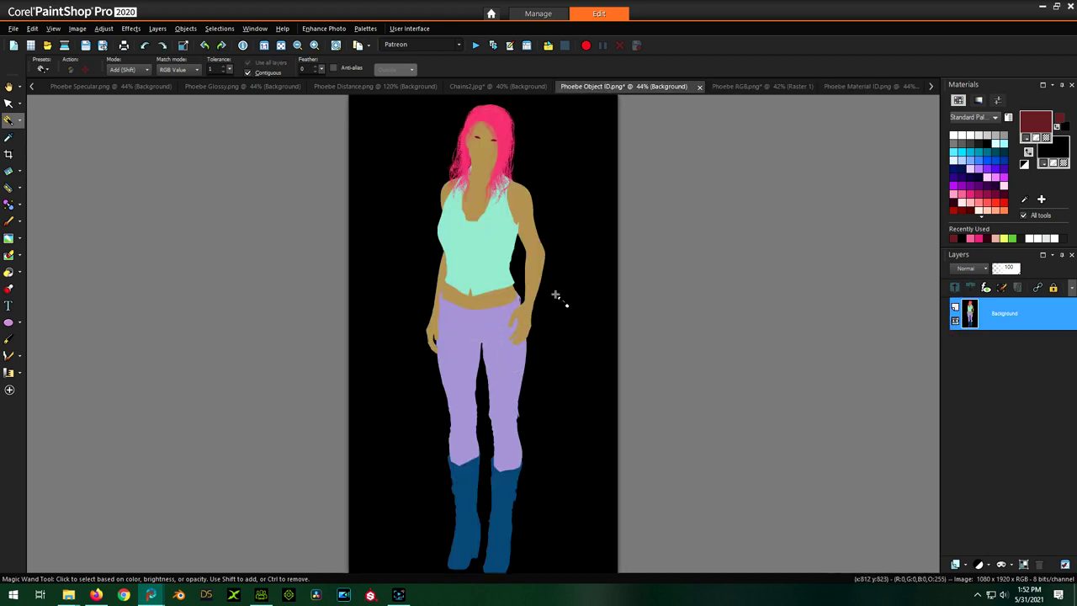
left_click(862, 87)
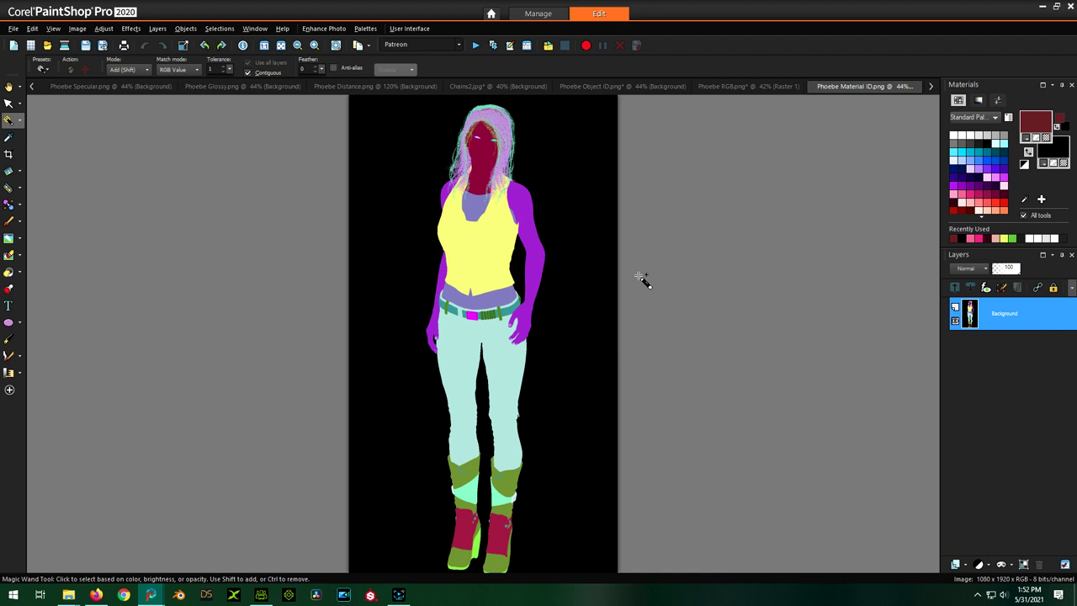
left_click(32, 28)
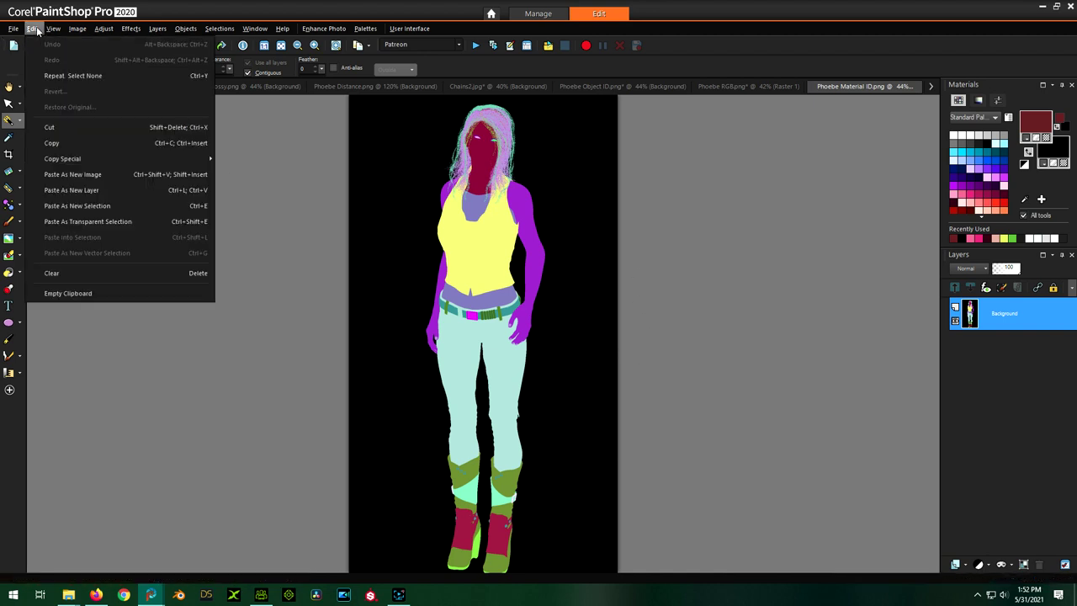
left_click(51, 143)
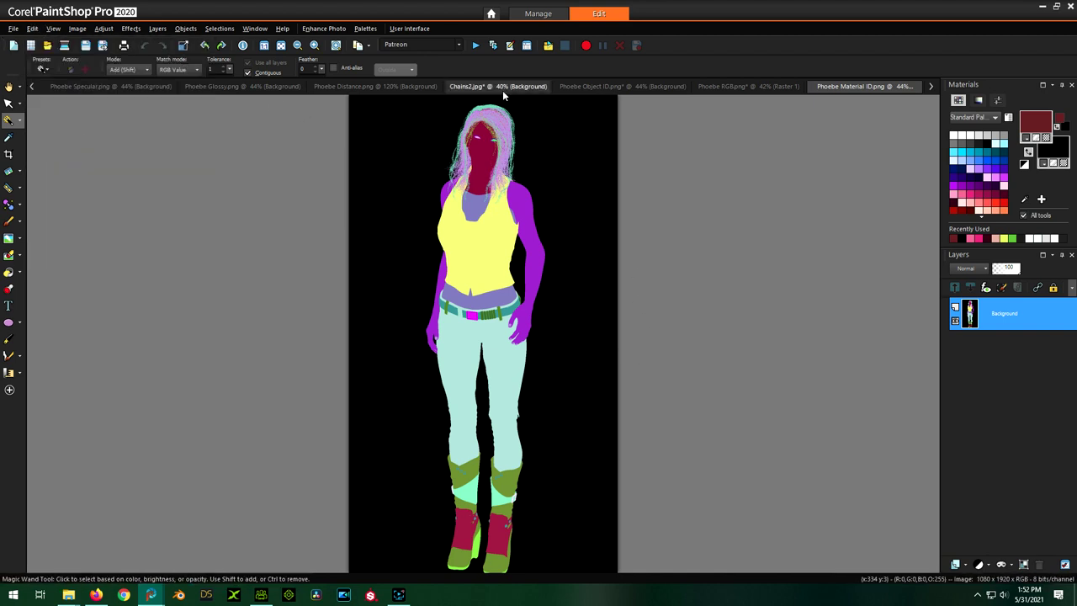
- Paste it as a new layer above Raster 2 in Phoebe RGB and magic-wand the magenta belt buckle
left_click(730, 88)
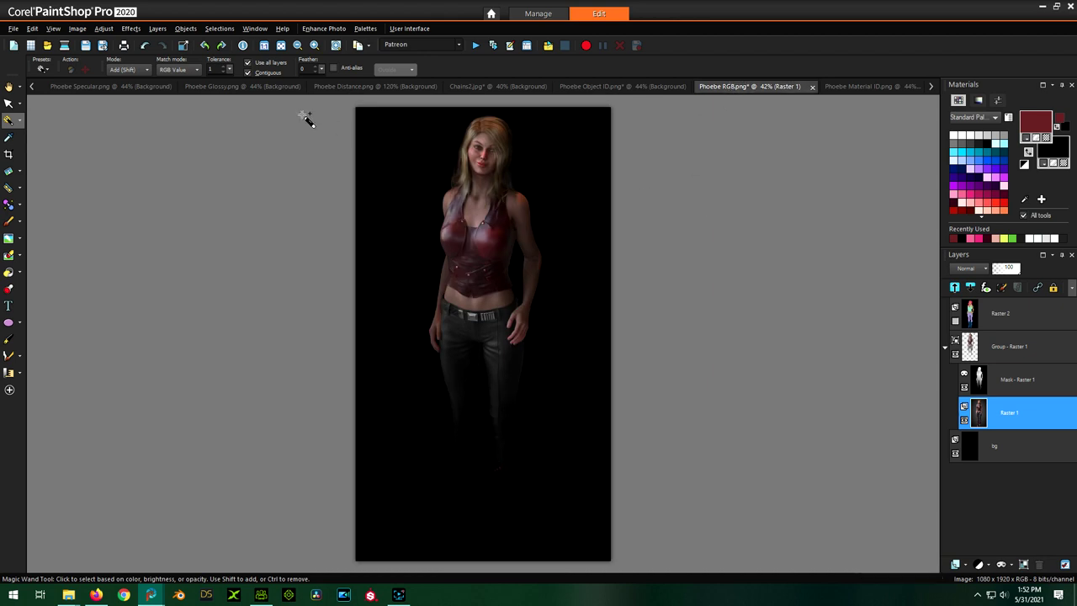
left_click(1039, 316)
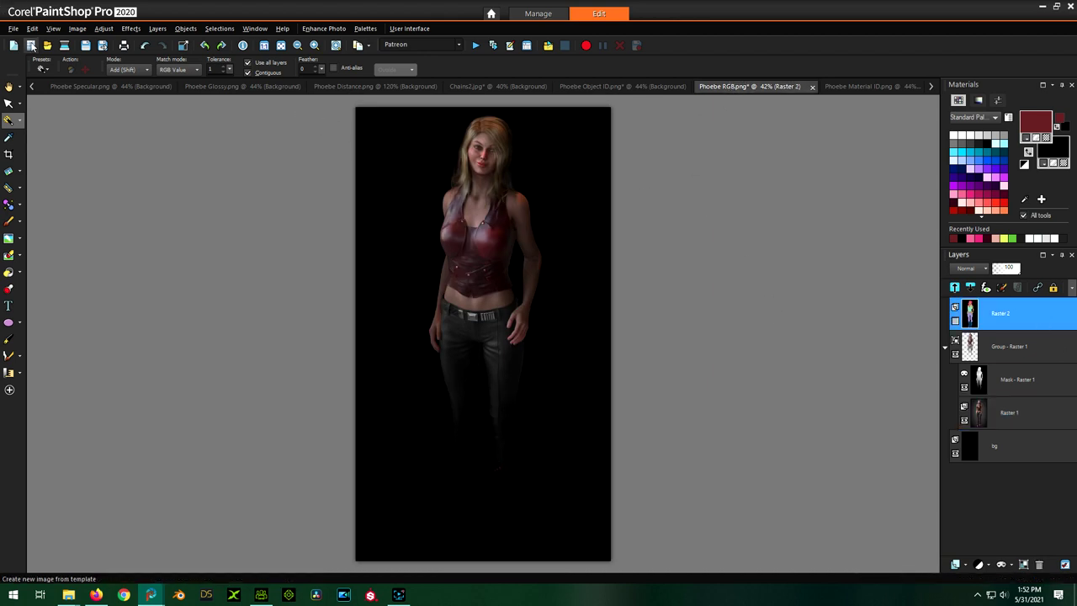
left_click(33, 29)
left_click(87, 191)
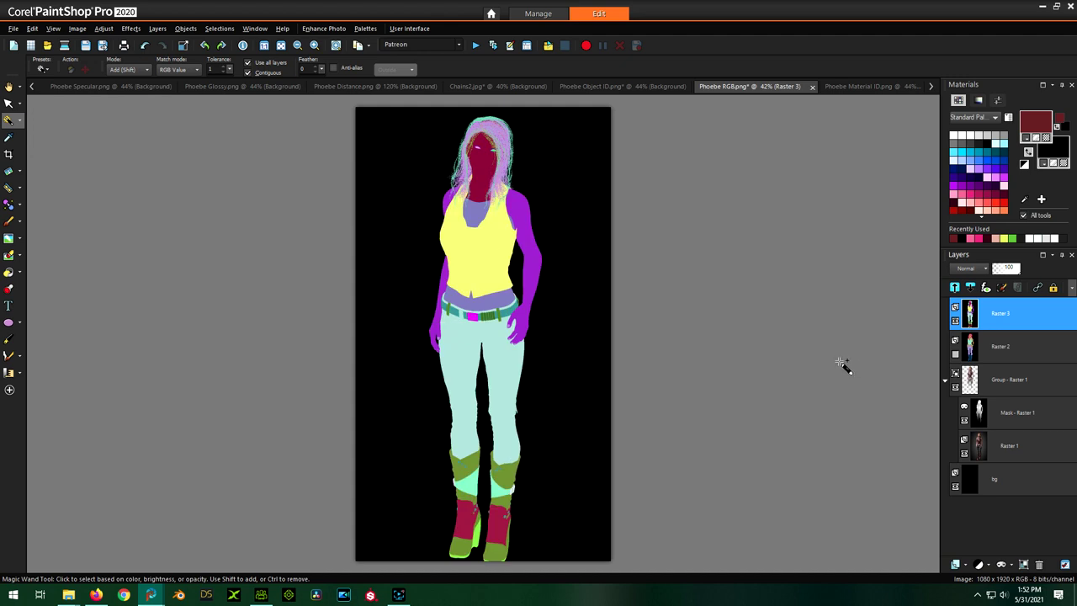
left_click(474, 316)
- Hide Raster 3 and colorize the buckle on Raster 1 gold at saturation 111
left_click(955, 322)
left_click(1036, 441)
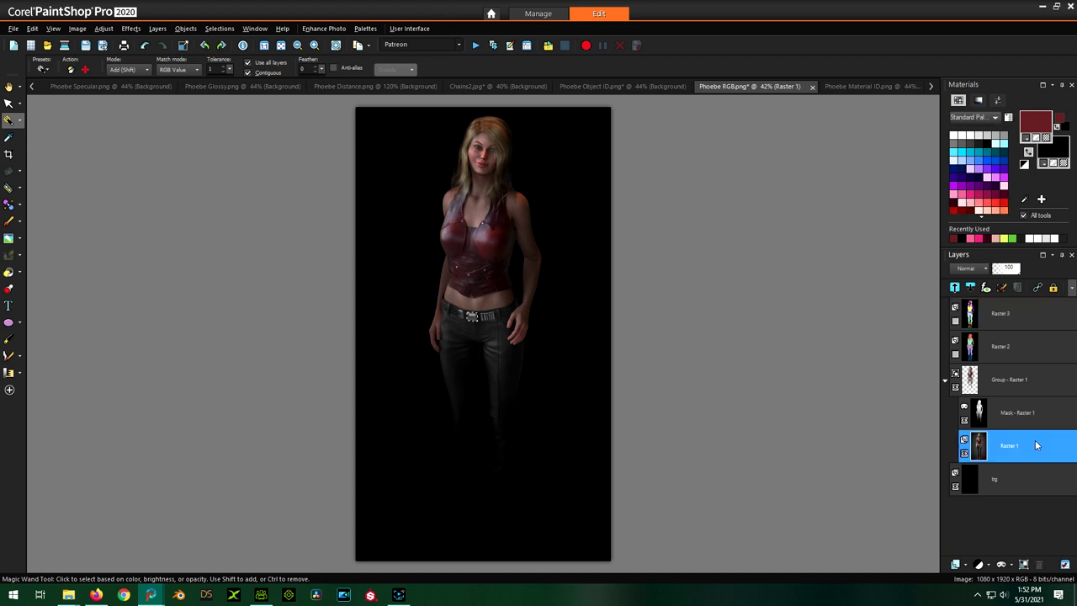
left_click(104, 28)
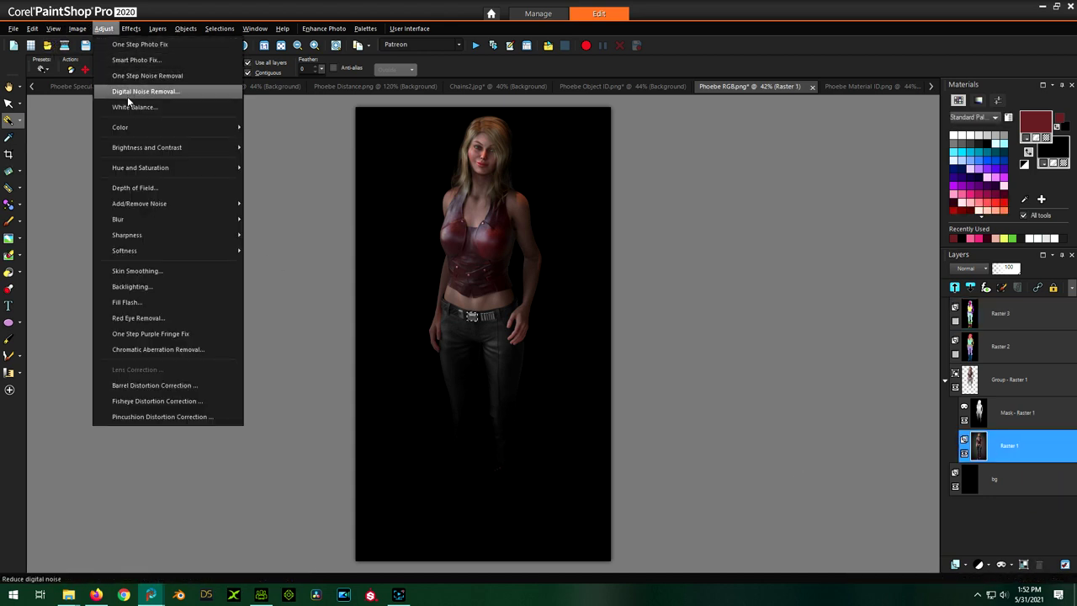
mouse_move(177, 168)
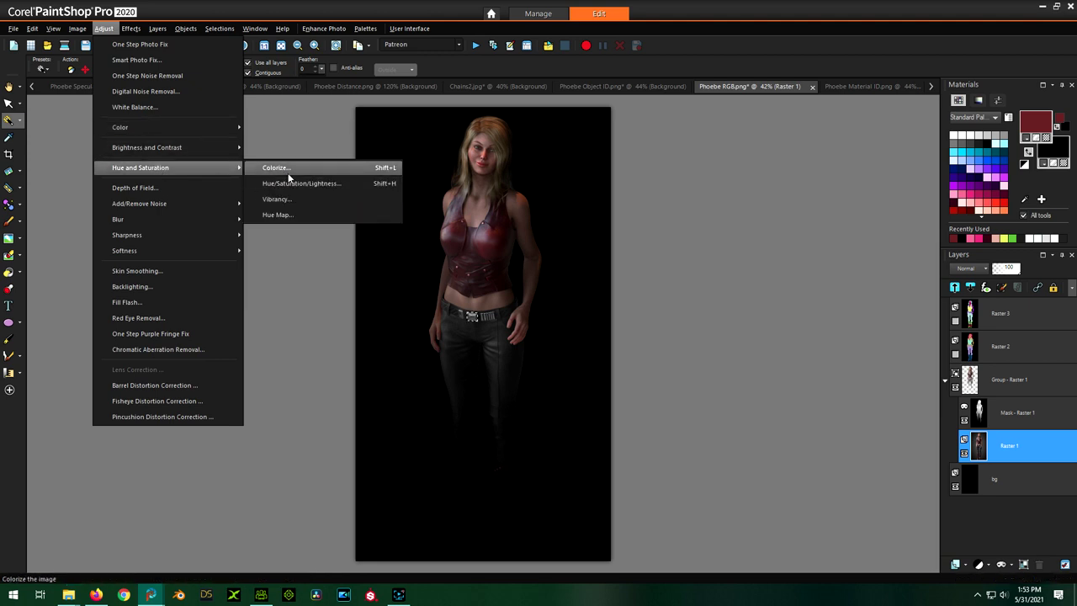
left_click(271, 168)
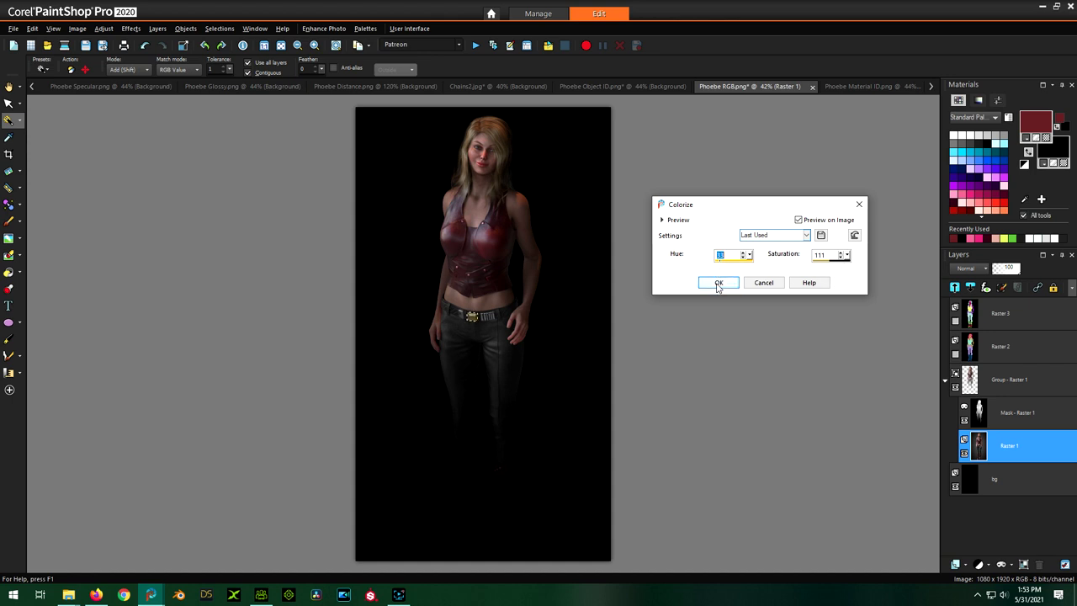
left_click(718, 283)
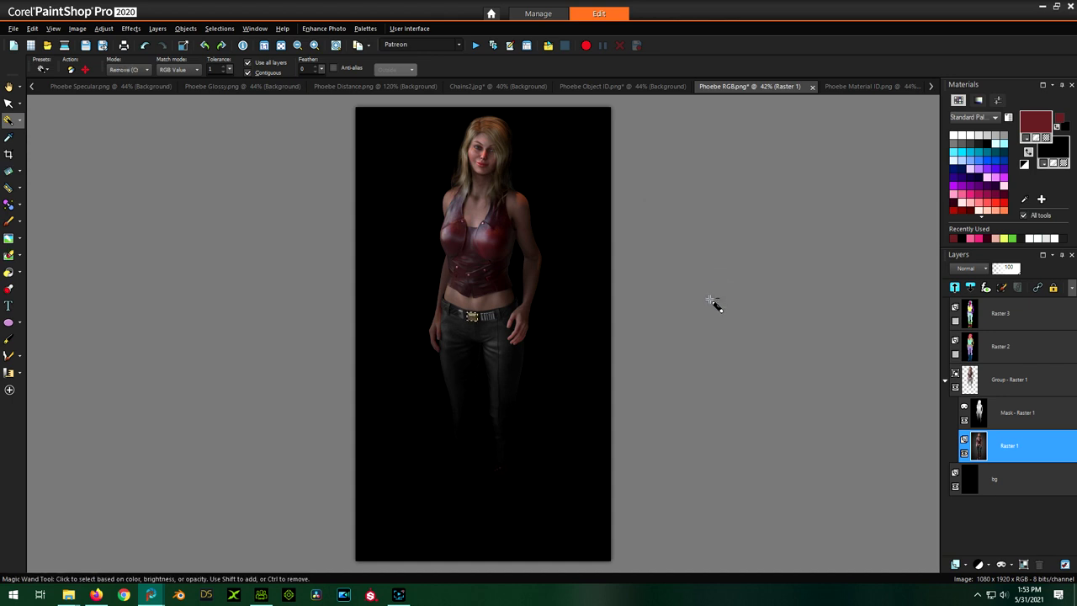
scroll(488, 223, "up", 1, "shift")
scroll(467, 330, "up", 2, "shift")
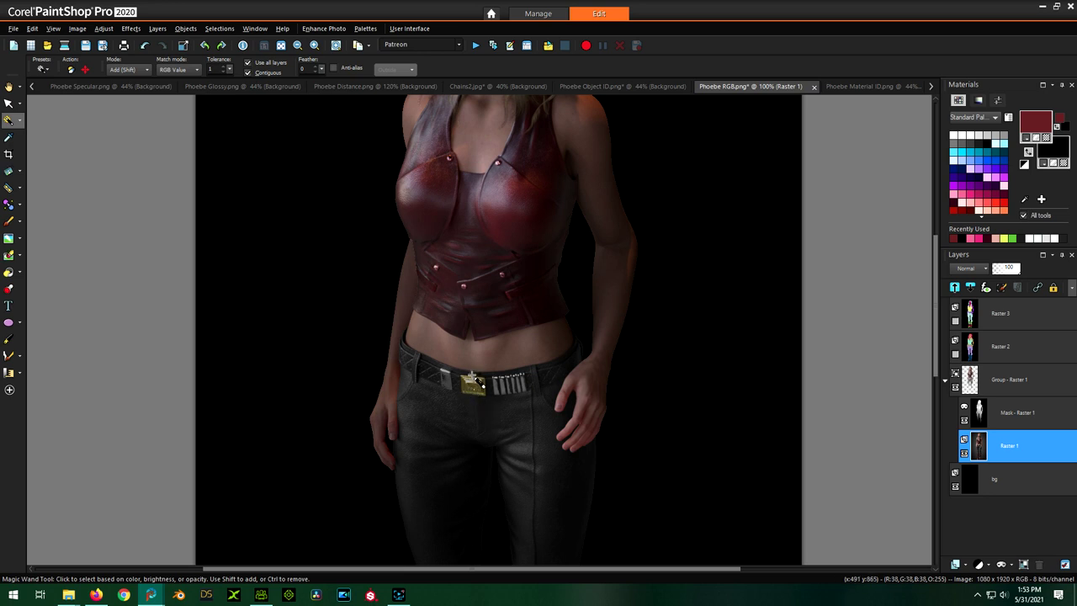
scroll(475, 383, "down", 2)
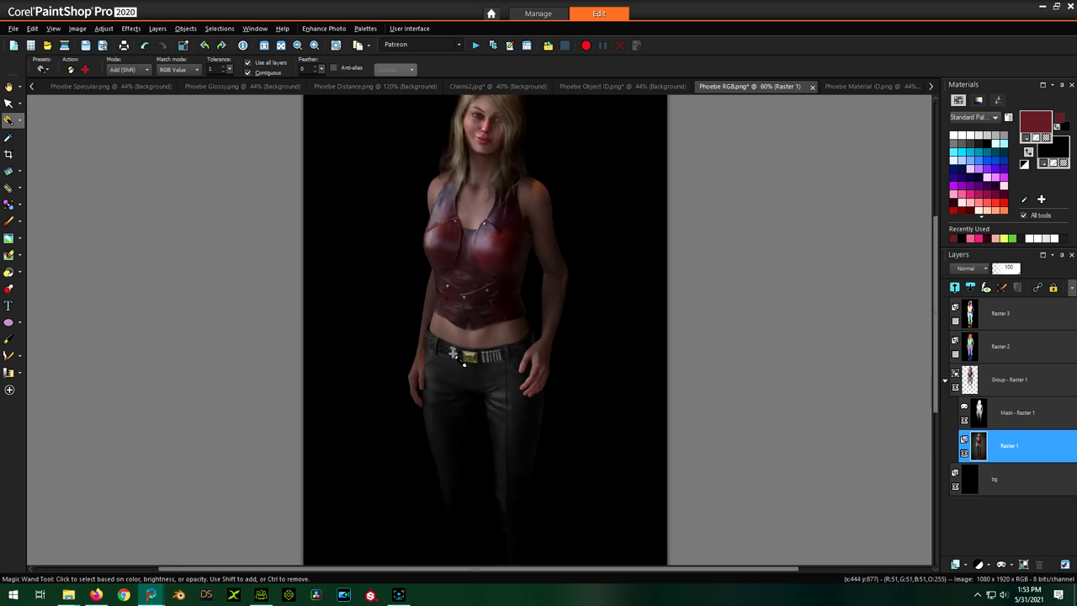
scroll(455, 355, "down", 1)
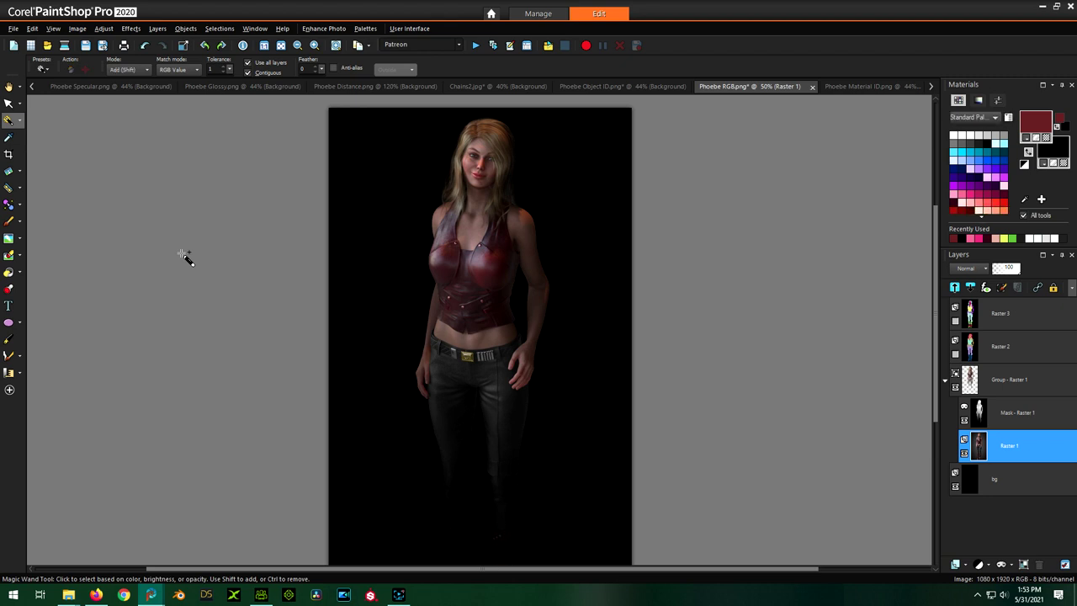
scroll(209, 220, "down", 1)
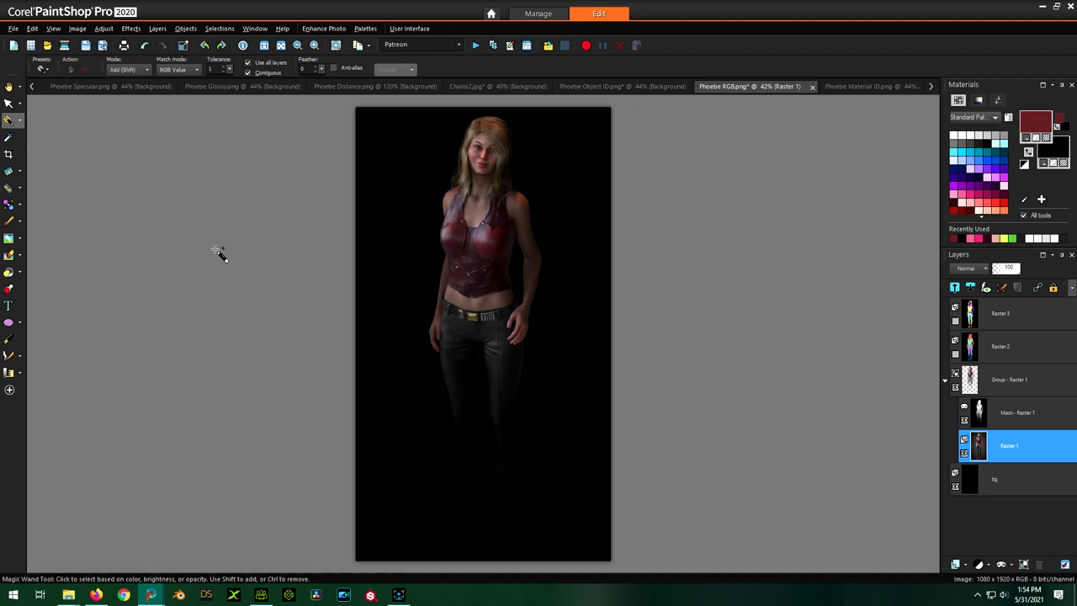